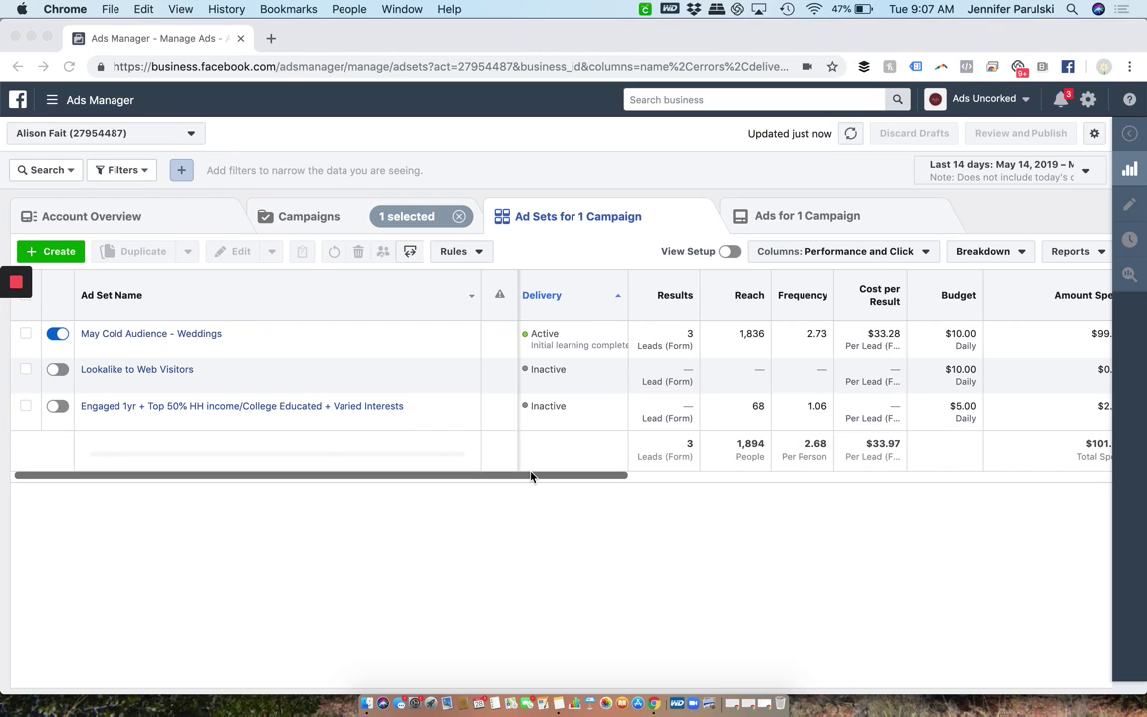
- Open the ads inside the "May Cold Audience - Weddings" ad set
click(518, 478)
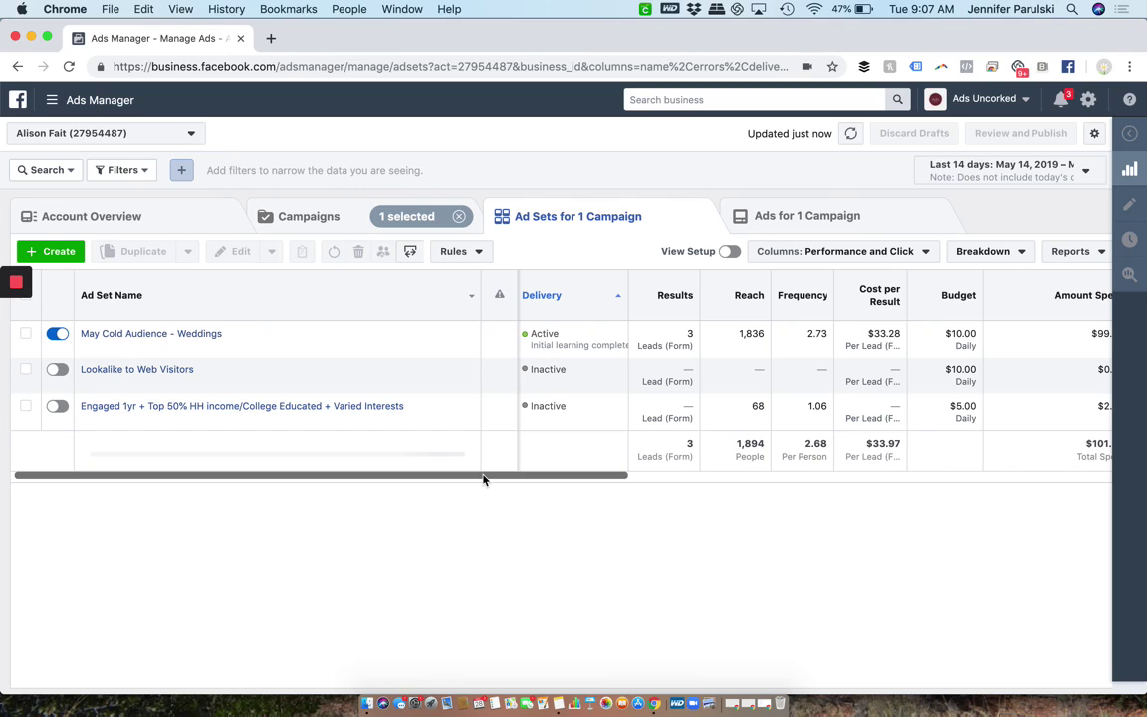
click(25, 337)
click(128, 338)
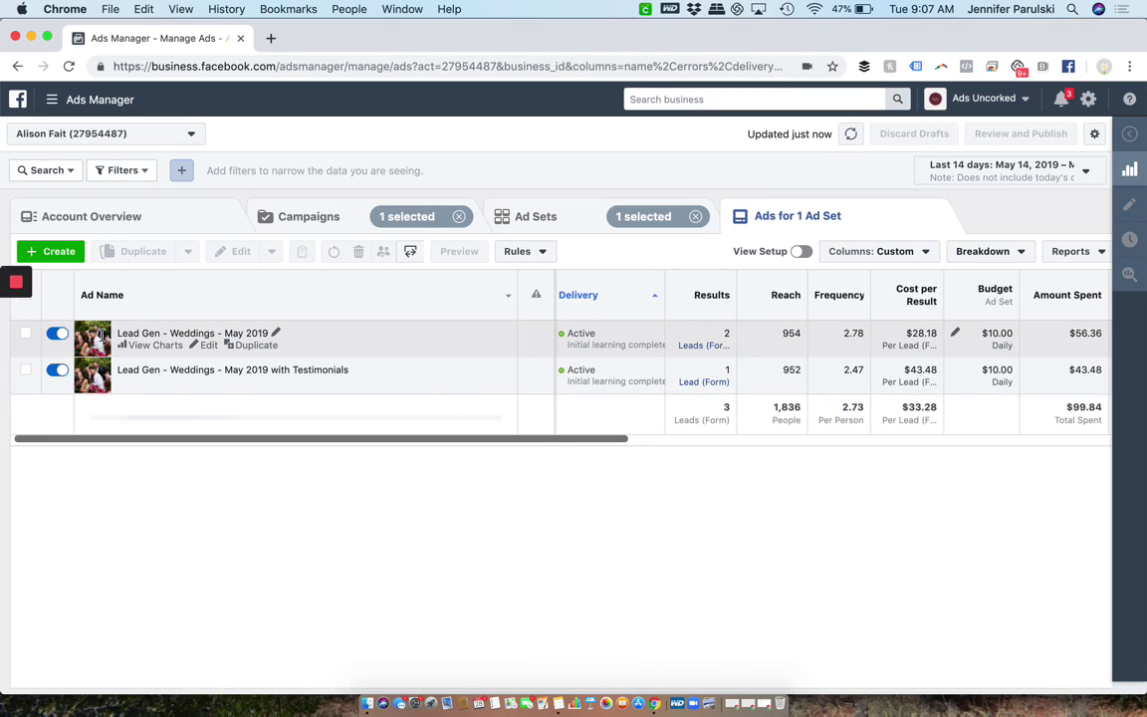
- Preview the "Lead Gen - Weddings - May 2019" ad and open its Facebook post with comments
click(30, 340)
click(16, 347)
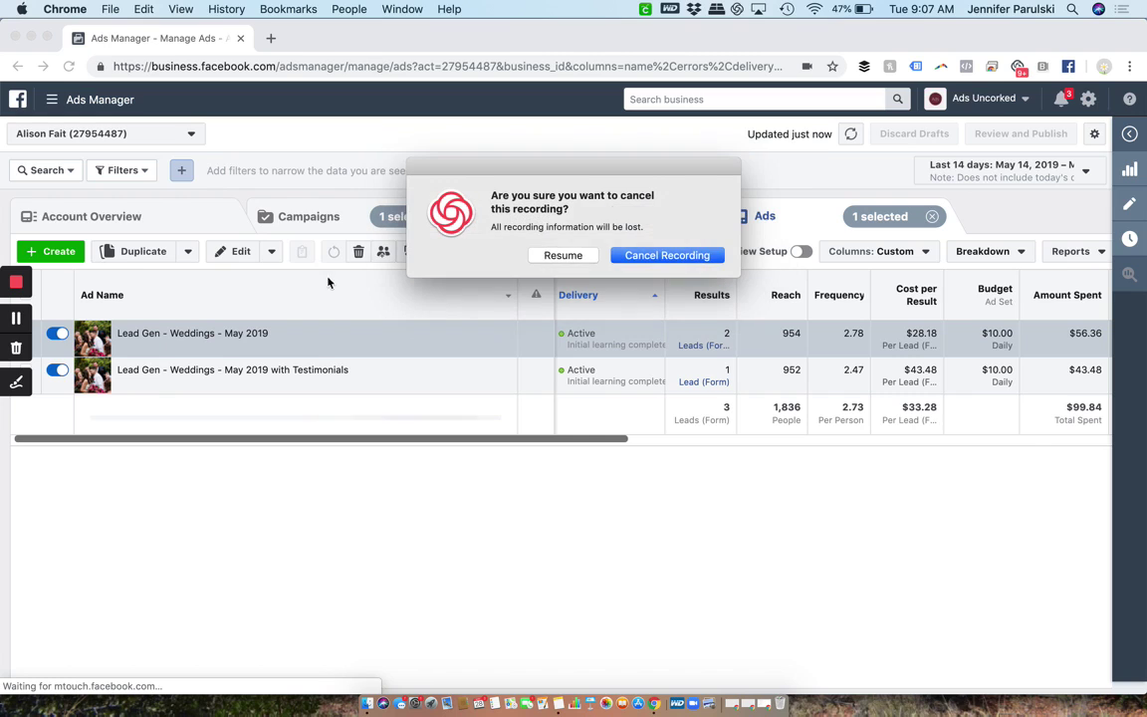
click(577, 255)
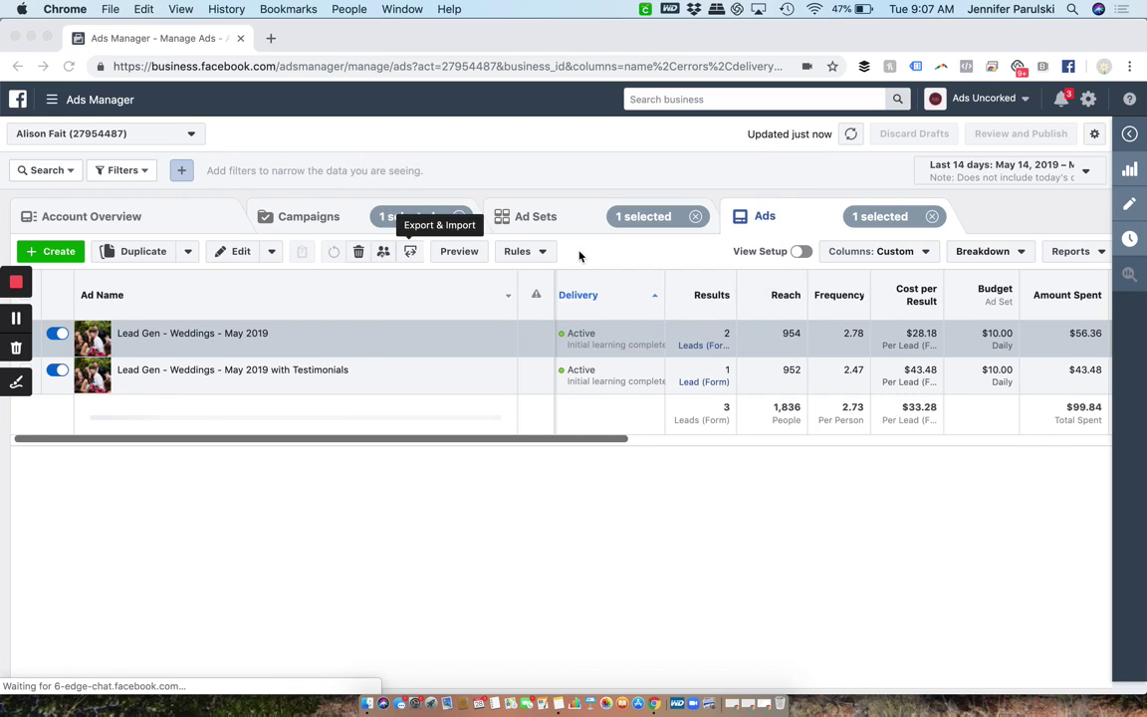
click(459, 251)
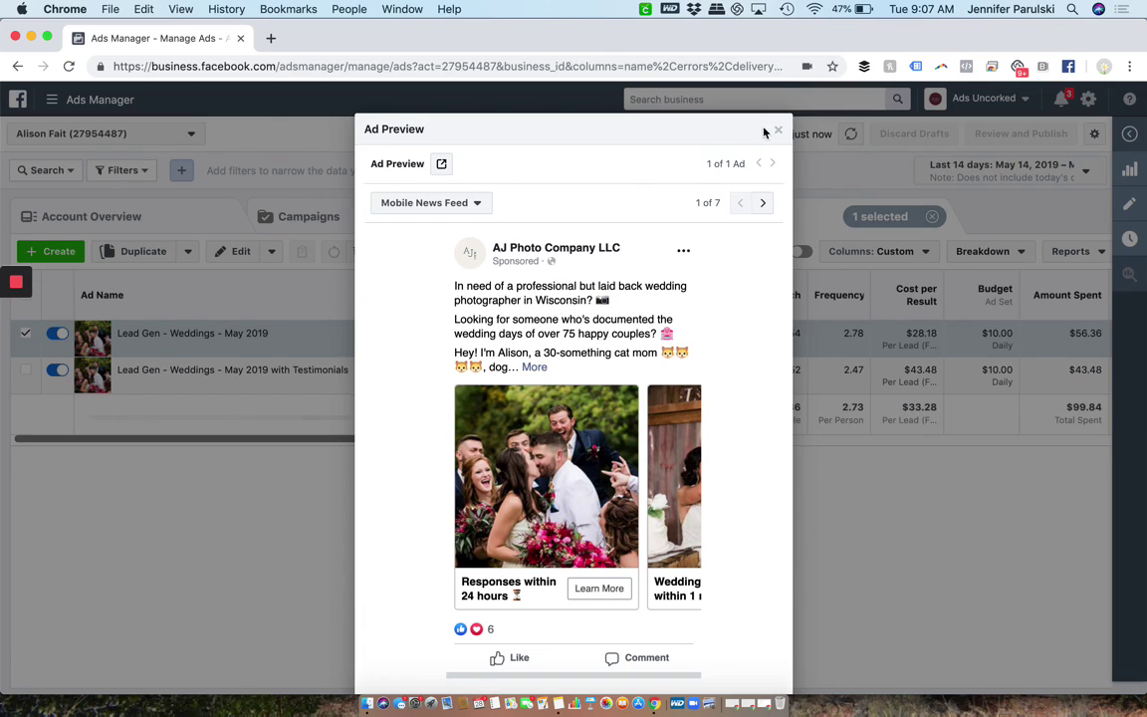
click(443, 167)
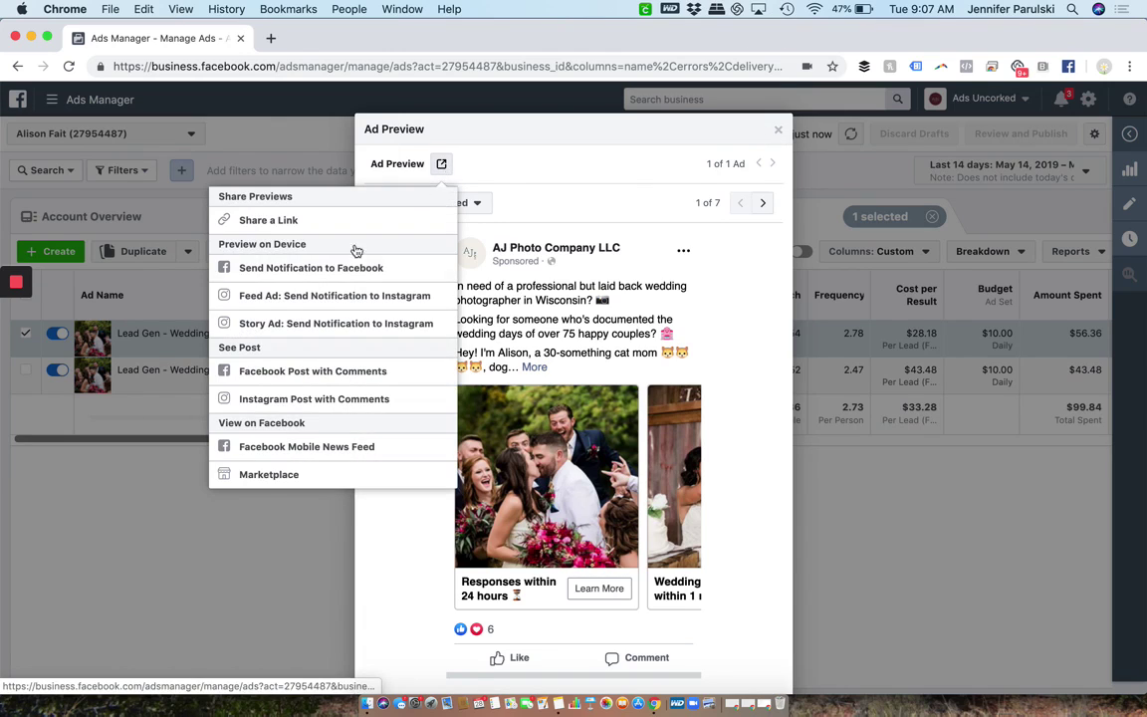
click(303, 373)
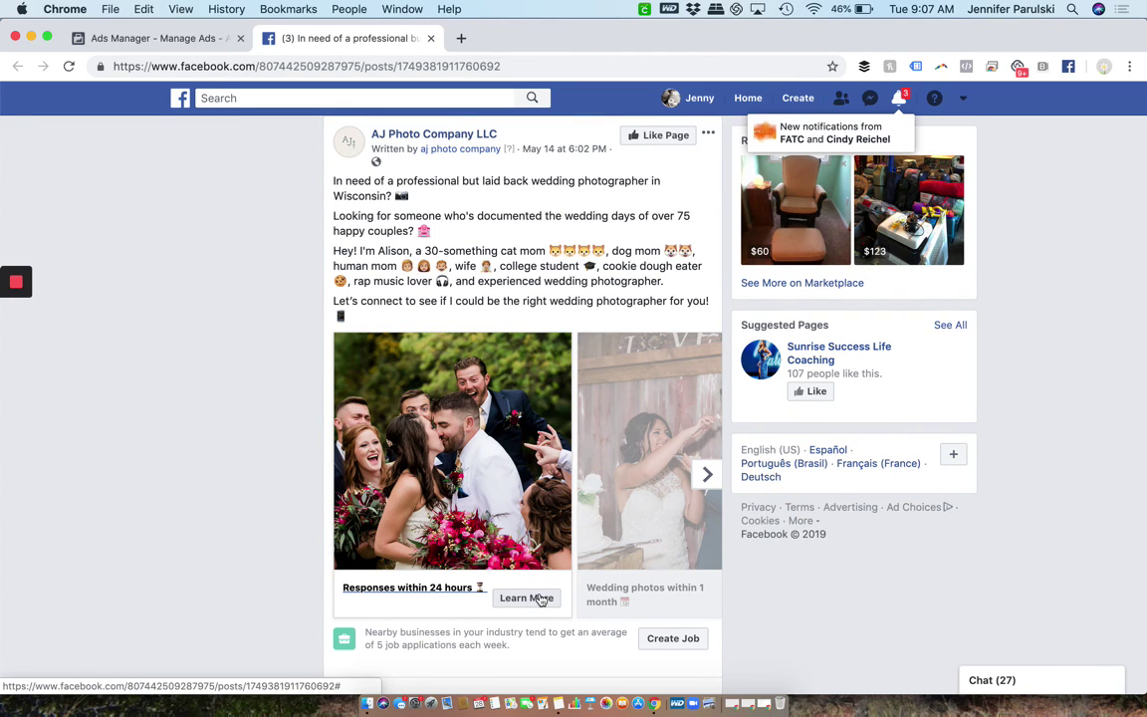
- Open the lead form from the ad's first carousel card, review its text and contact fields, and close it without submitting
click(540, 597)
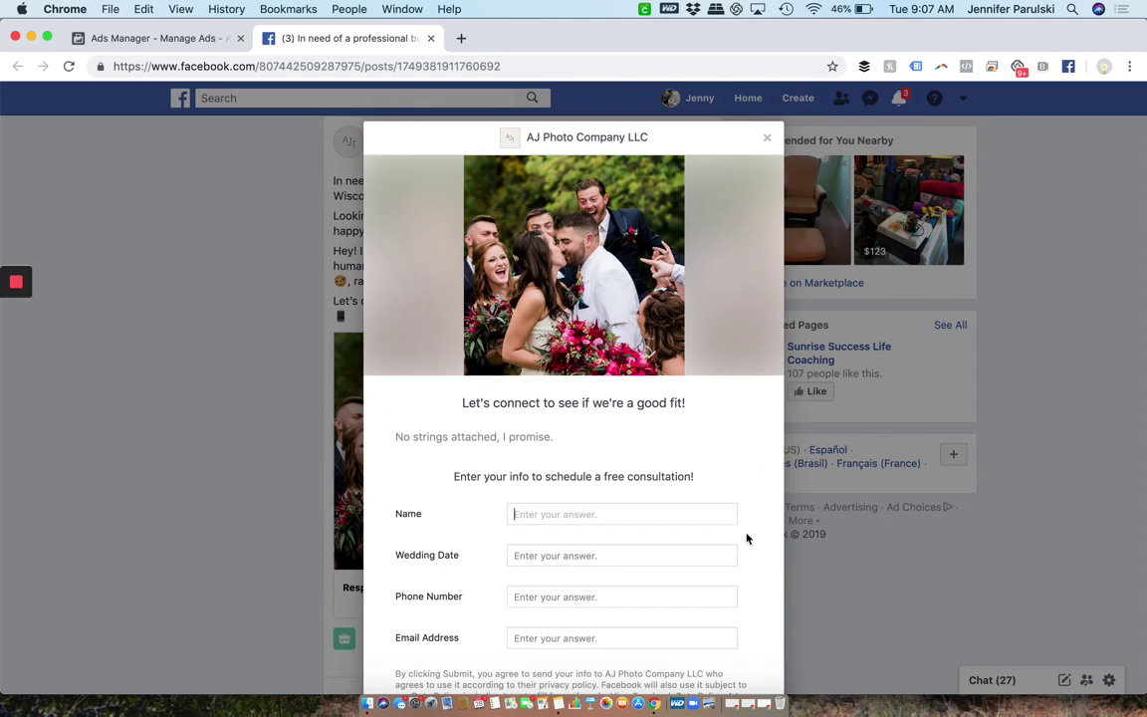
scroll(647, 540, down, 1)
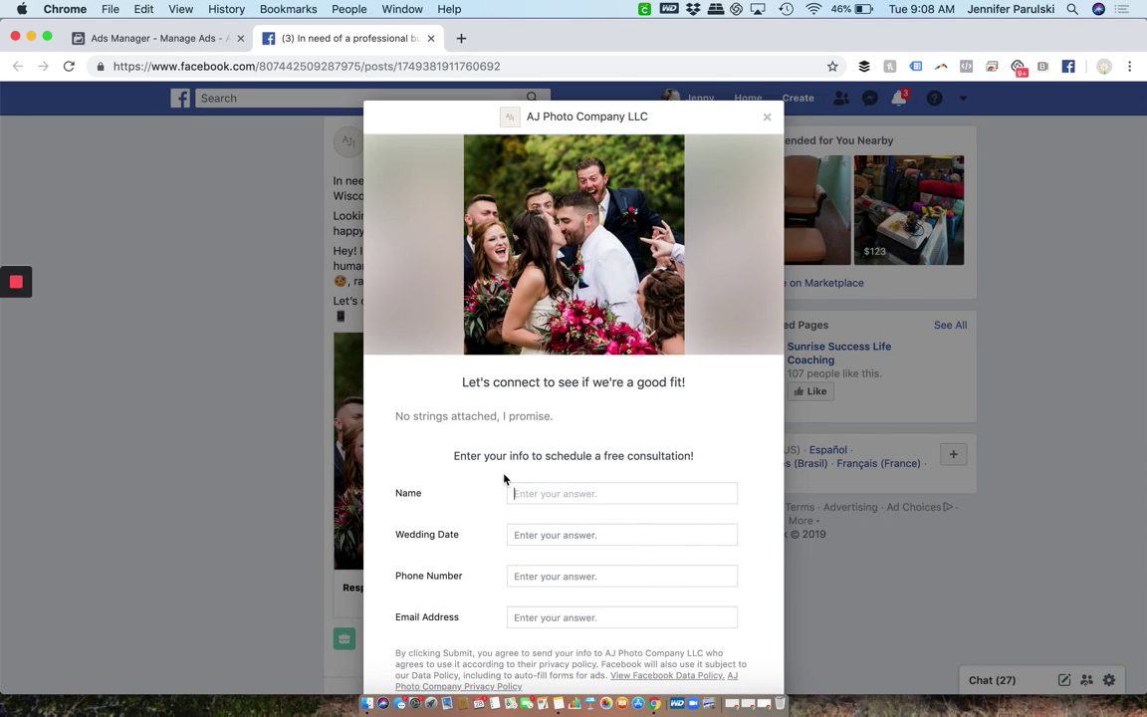
scroll(608, 490, down, 3)
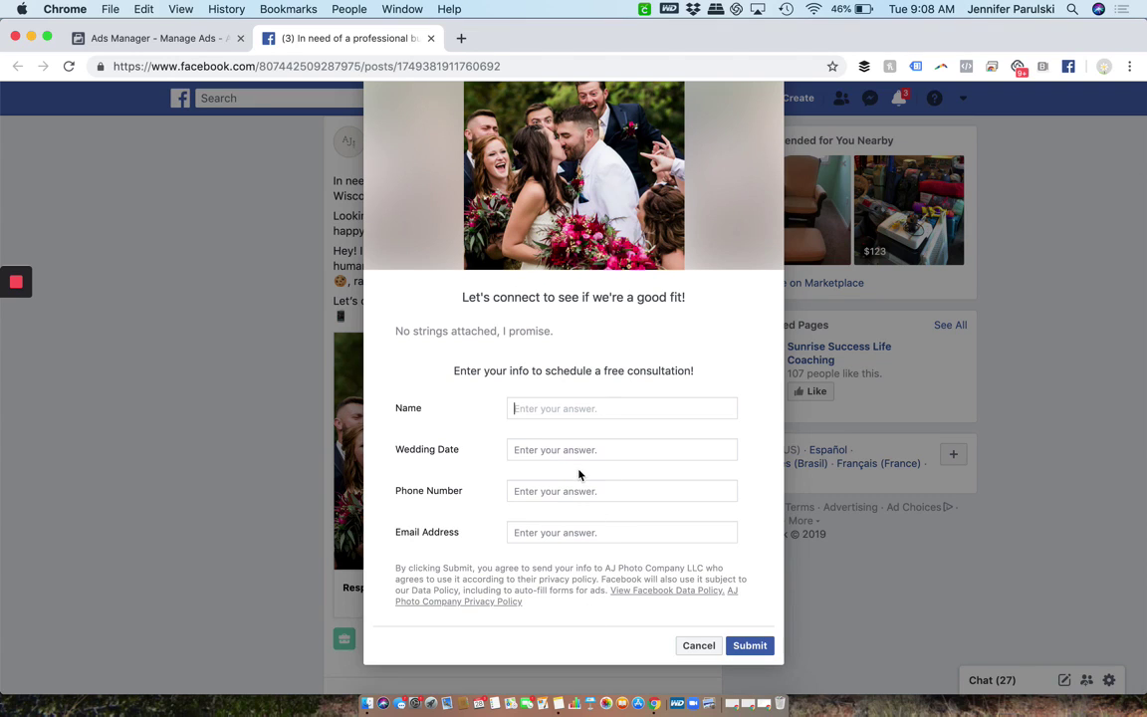
scroll(579, 475, up, 1)
scroll(578, 475, up, 3)
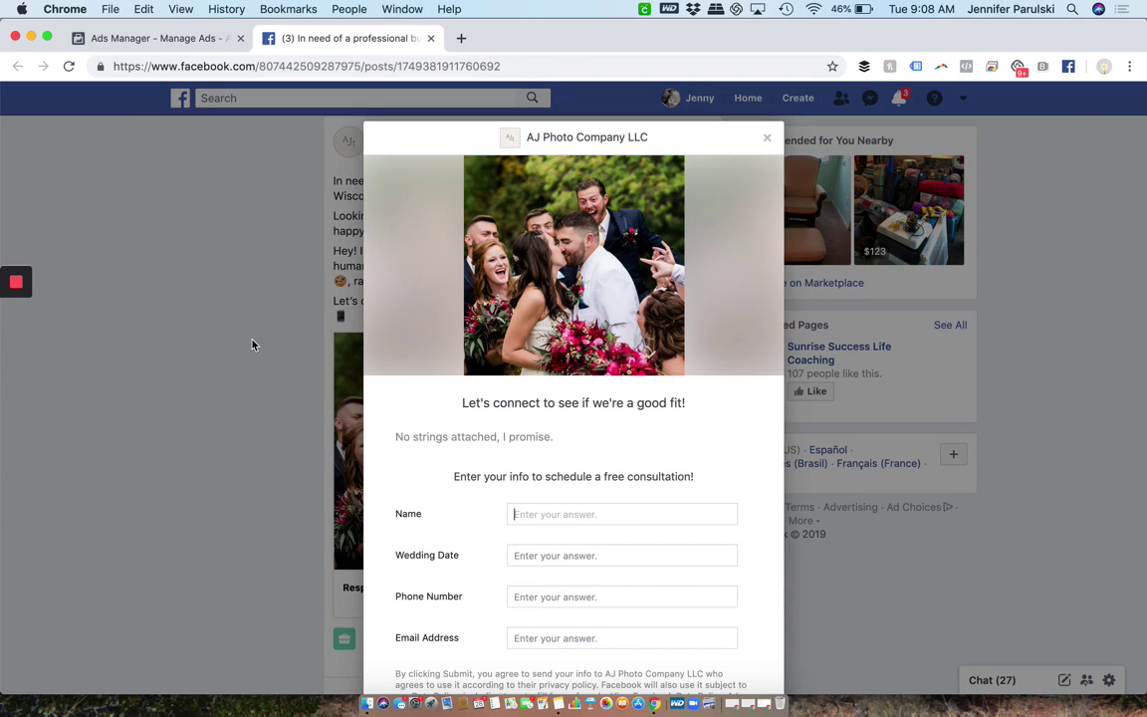
scroll(252, 344, down, 2)
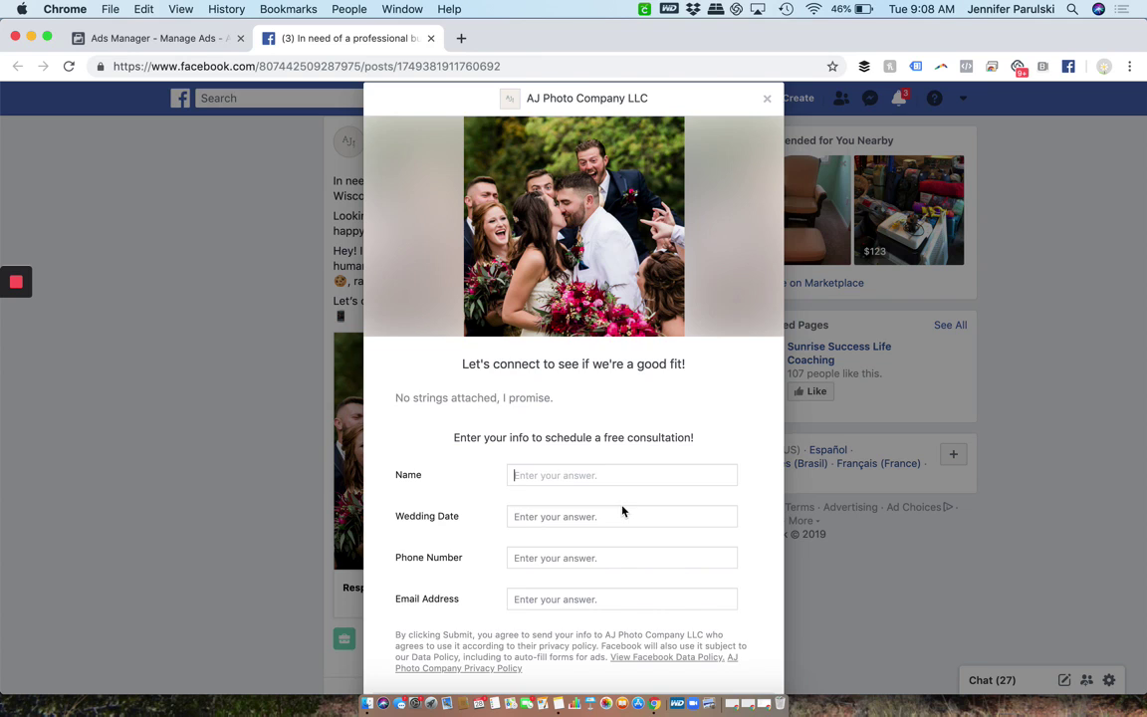
scroll(622, 509, down, 3)
scroll(623, 509, up, 3)
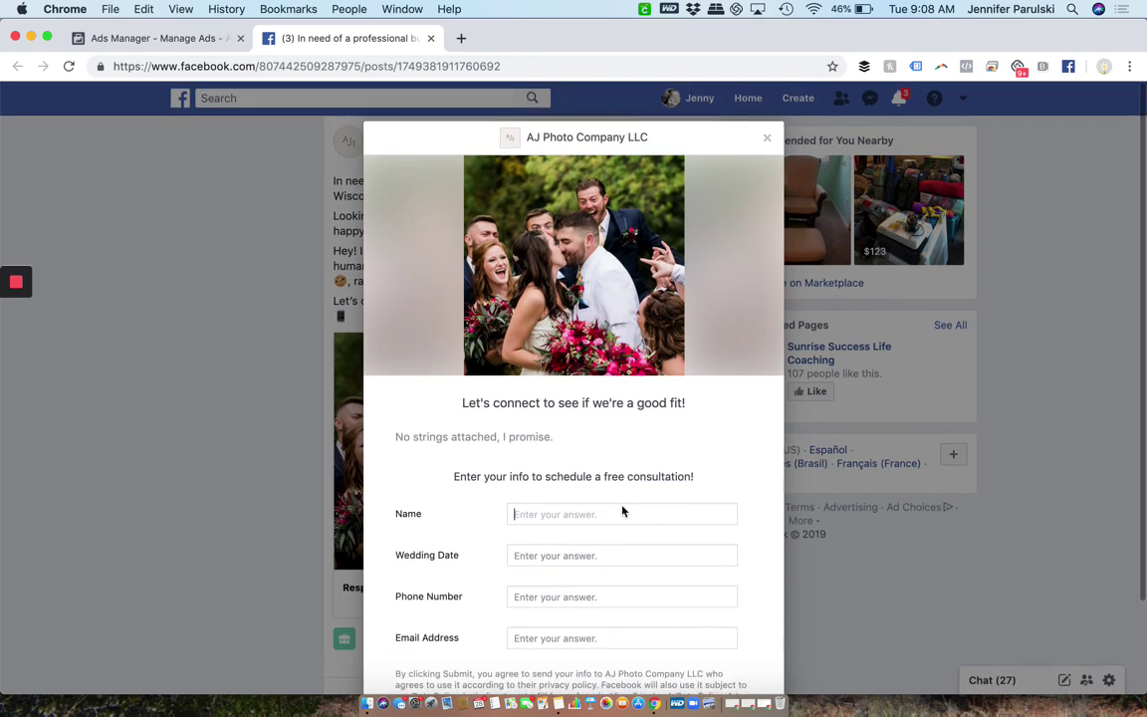
scroll(626, 507, down, 3)
scroll(637, 502, up, 3)
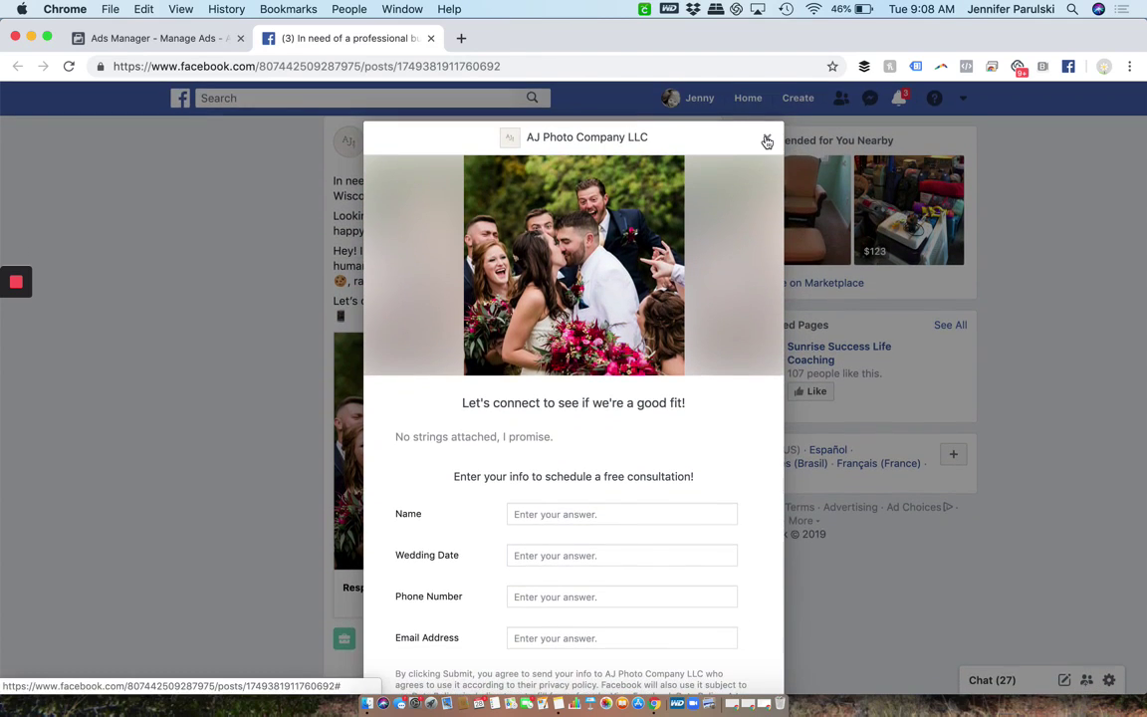
click(766, 139)
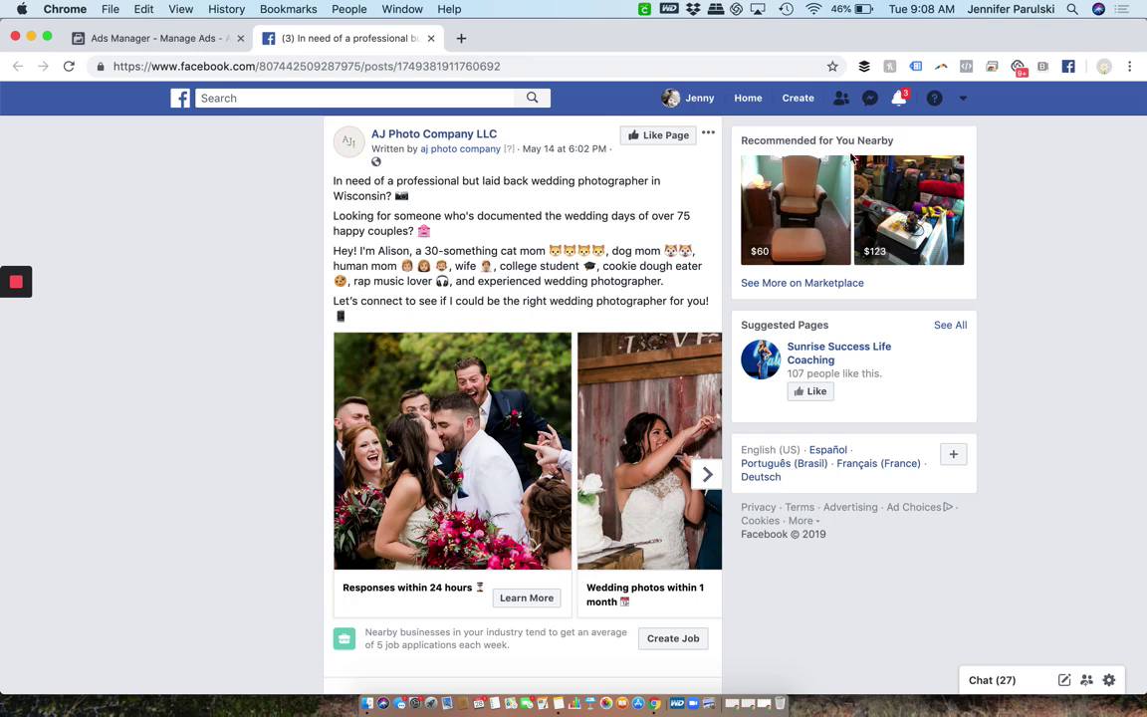
- Return to Ads Manager, close the ad preview and show the campaign list
click(133, 40)
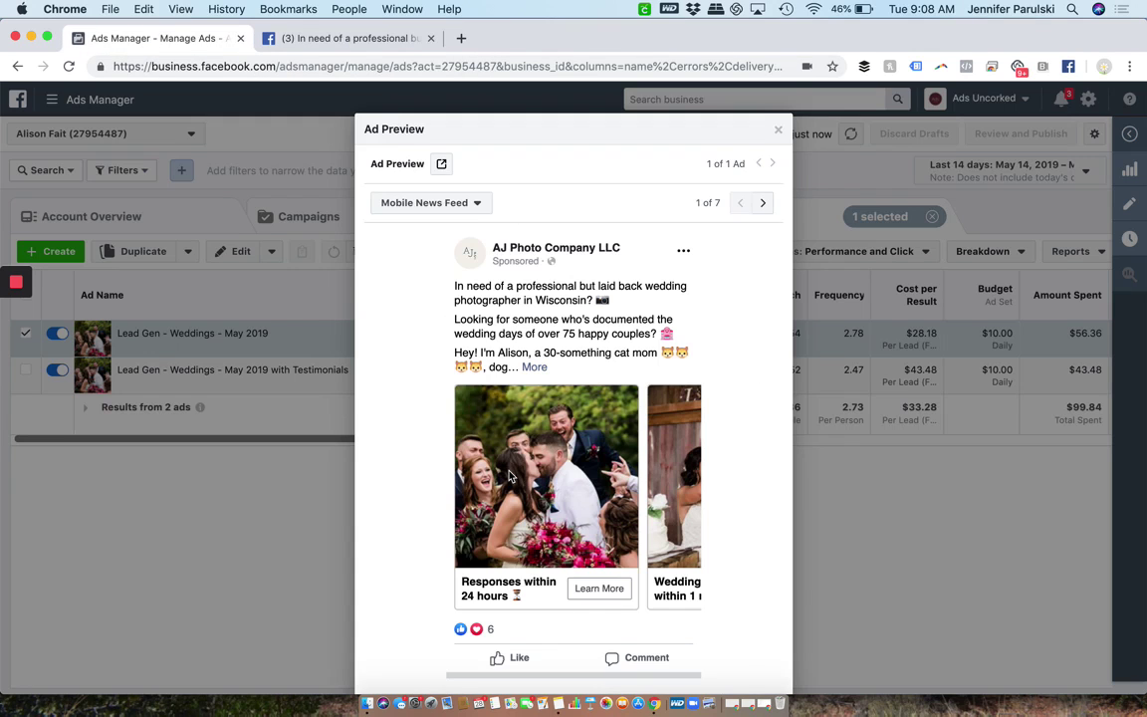
click(778, 130)
click(341, 217)
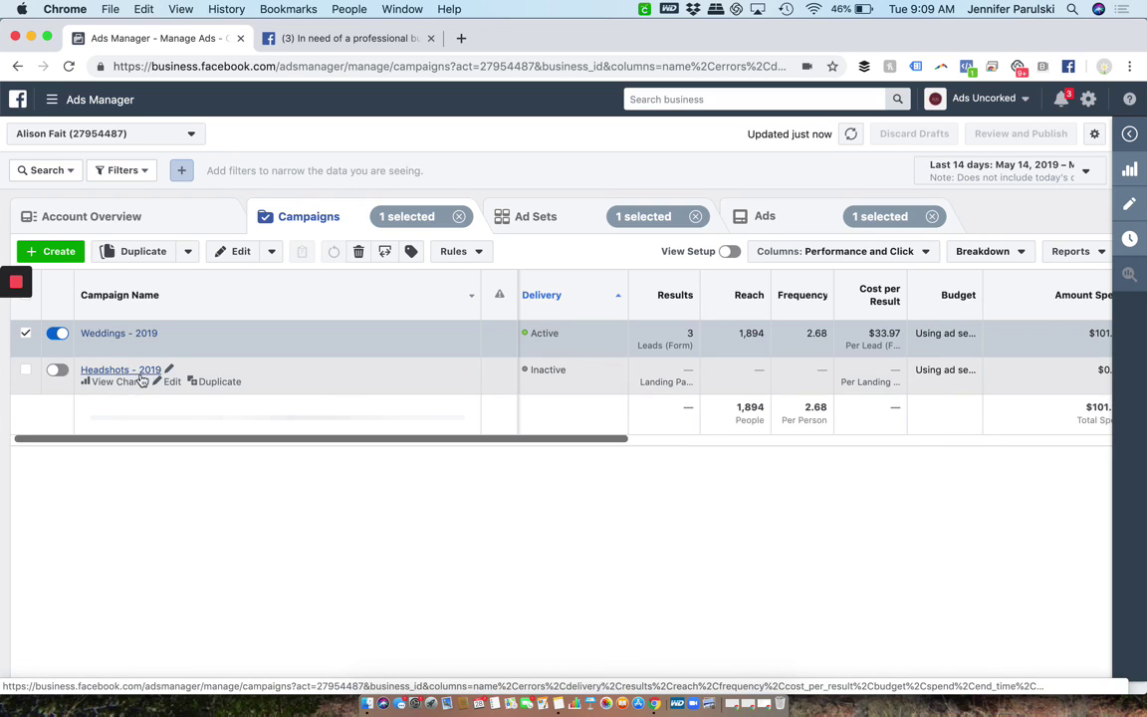
- Show the ad sets of the "Weddings - 2019" campaign and examine their impressions, link clicks, CPC and CTR columns
click(554, 231)
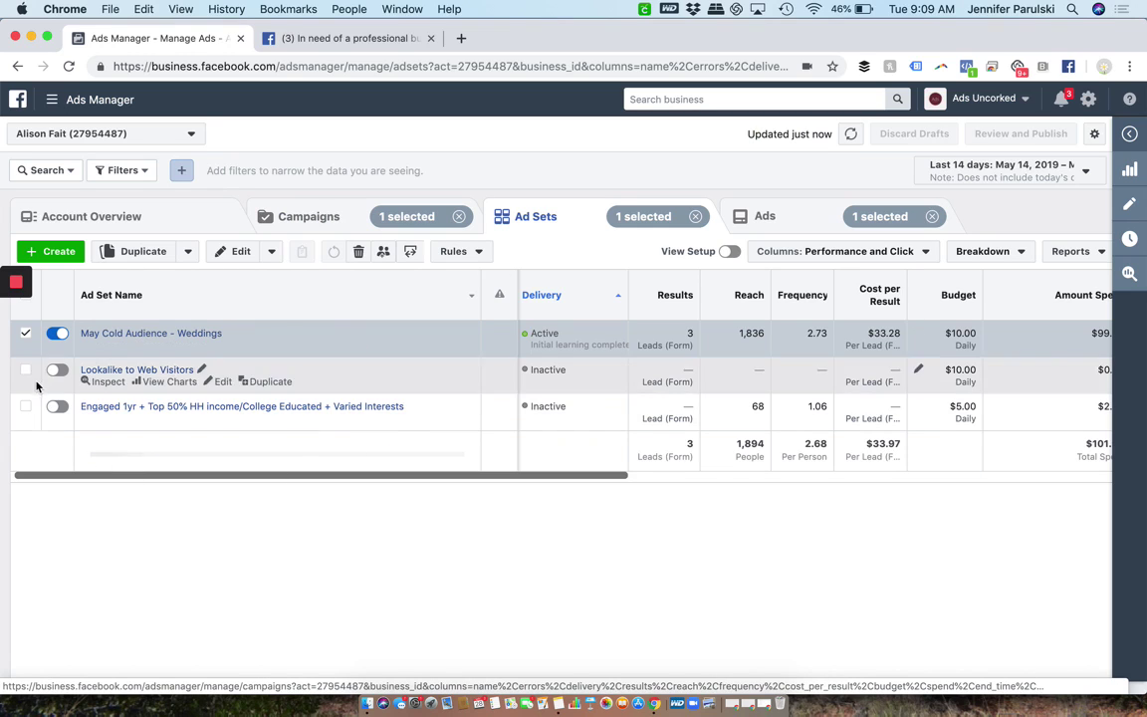
mouse_move(75, 340)
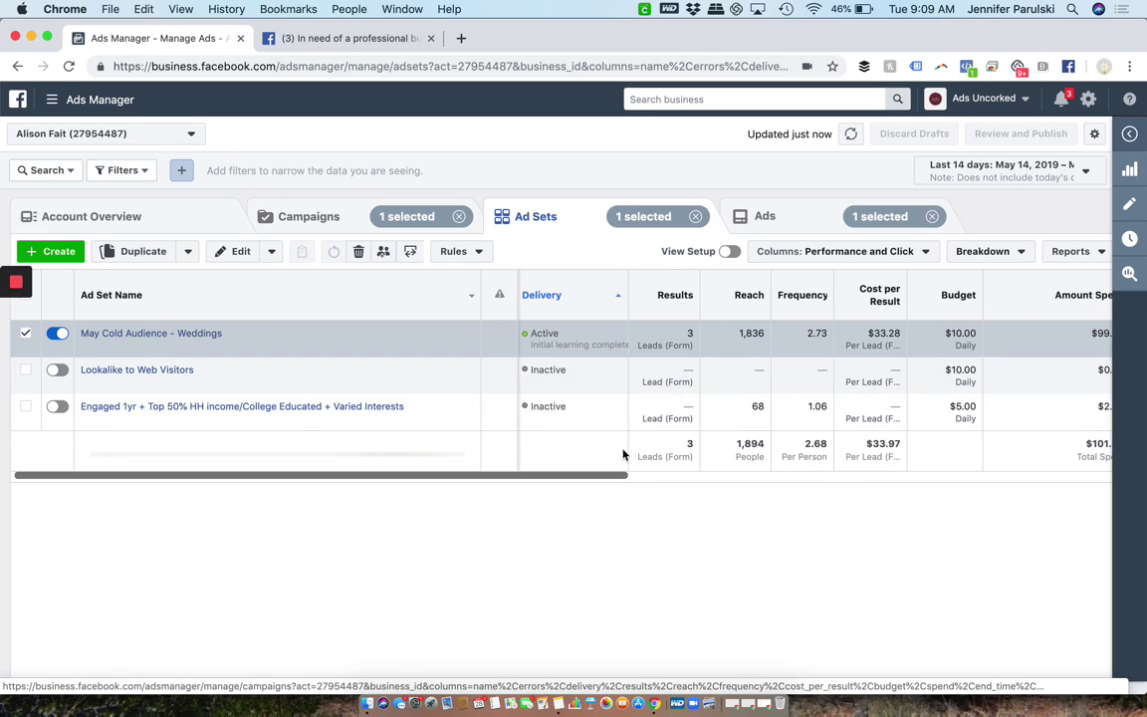
drag(619, 476, 645, 476)
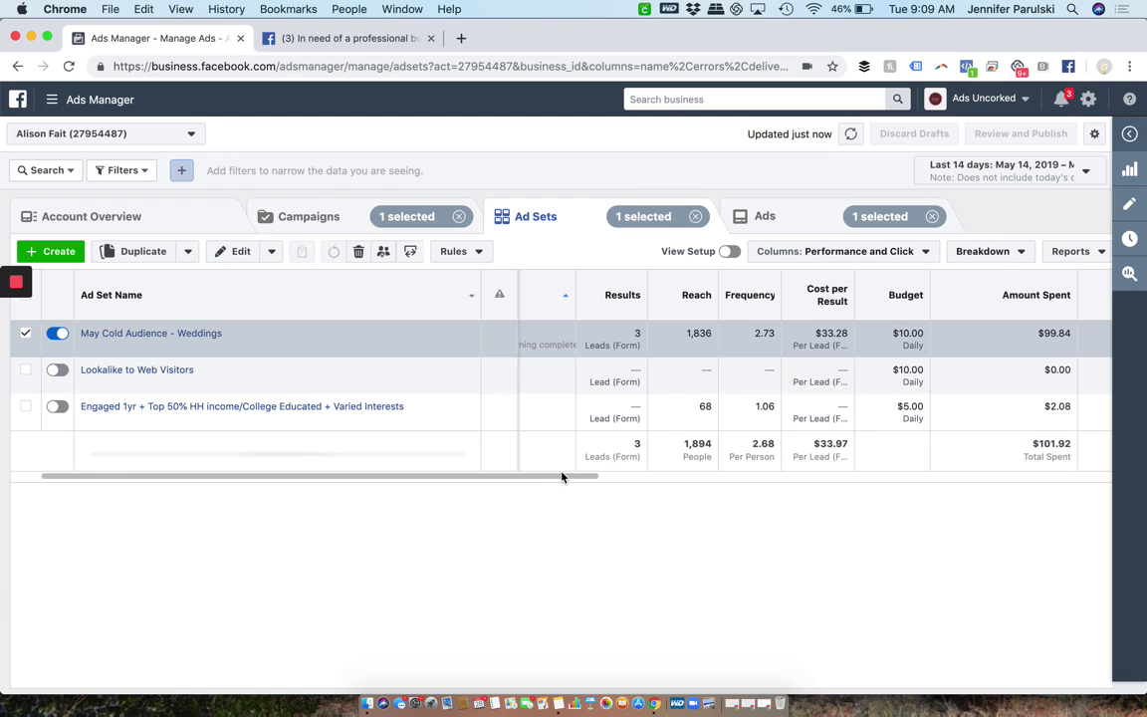
drag(568, 476, 1007, 464)
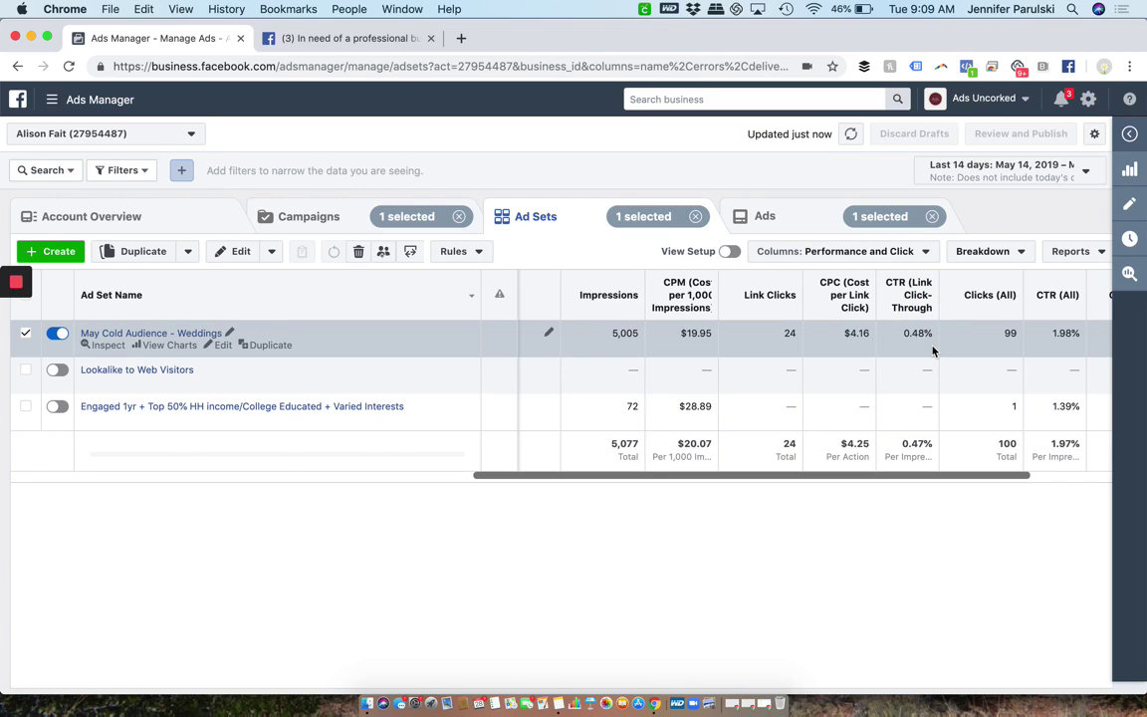
- Switch back to the Facebook post, reopen its lead form to review the requested information, and close the form
click(390, 41)
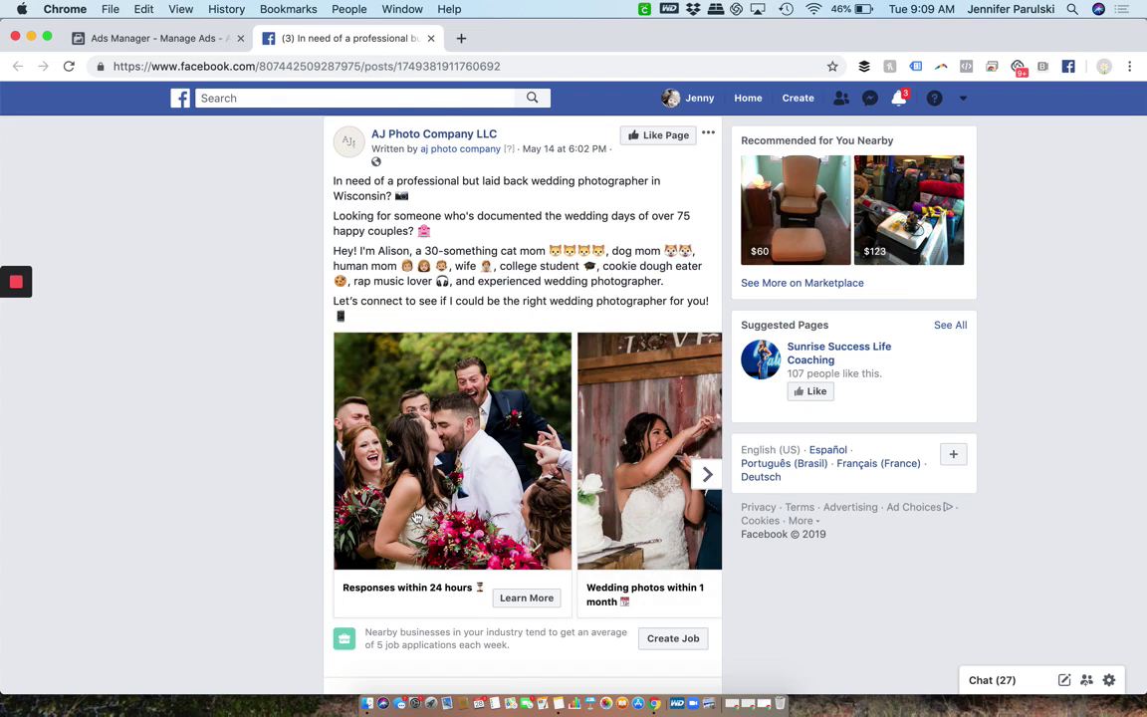
scroll(438, 525, down, 1)
click(525, 558)
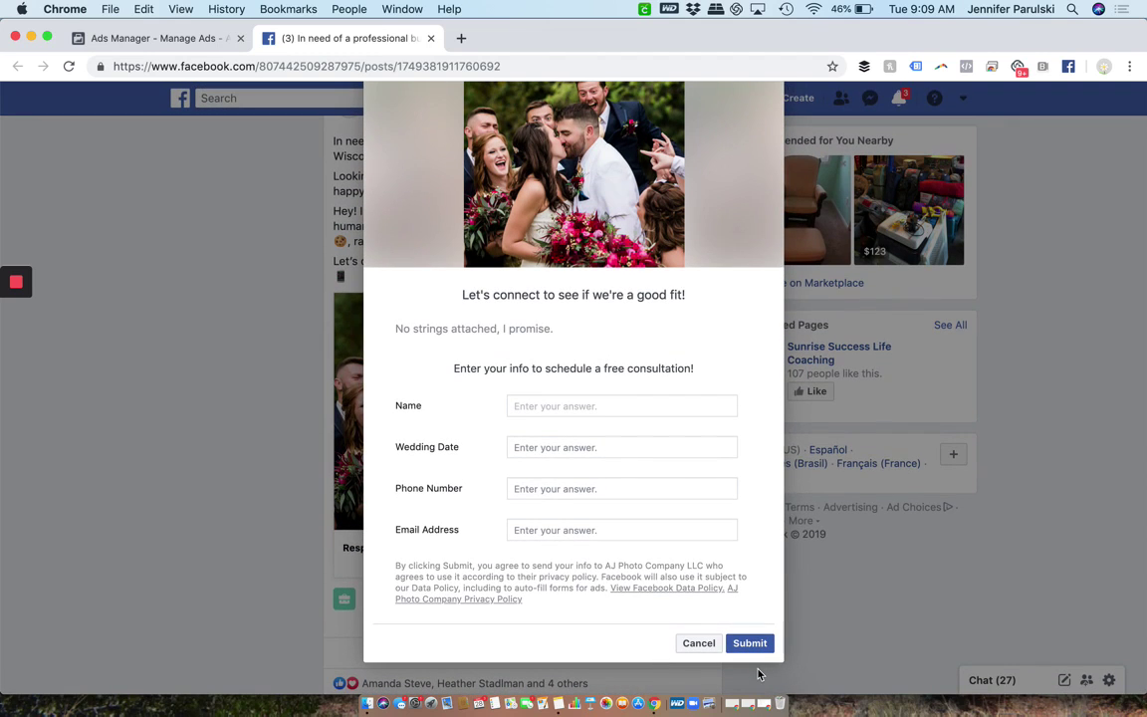
scroll(476, 479, up, 3)
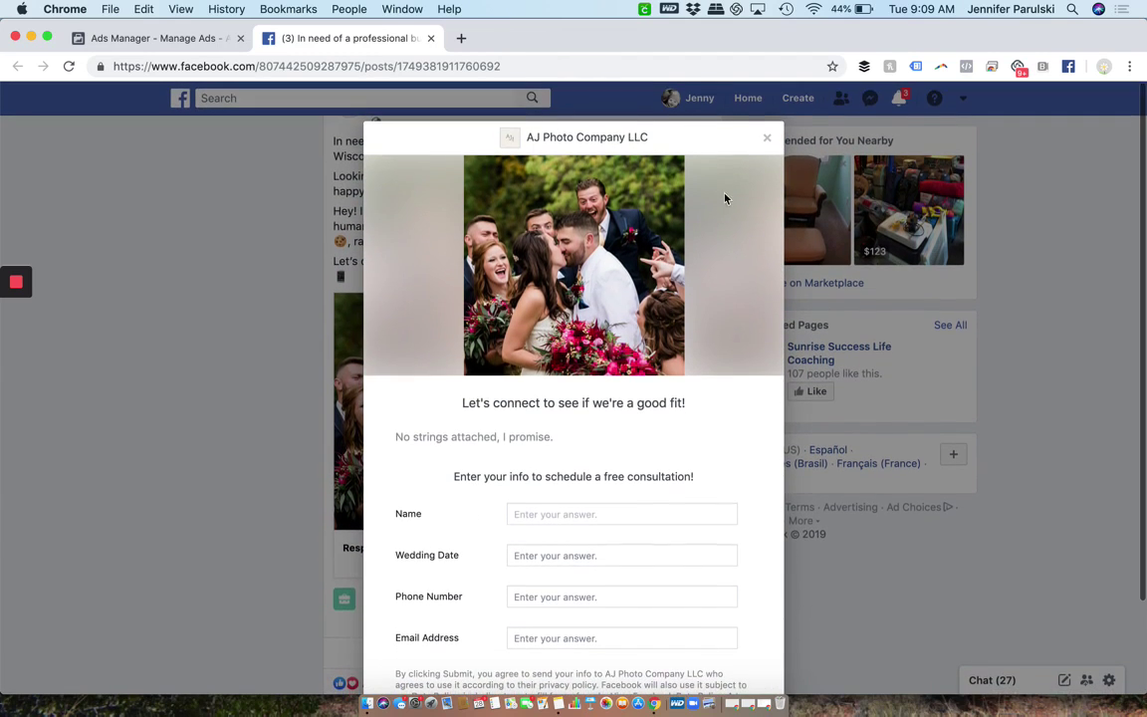
click(767, 139)
- Return to Ads Manager and examine the ad sets' reach, frequency, cost per result and amount spent
click(184, 39)
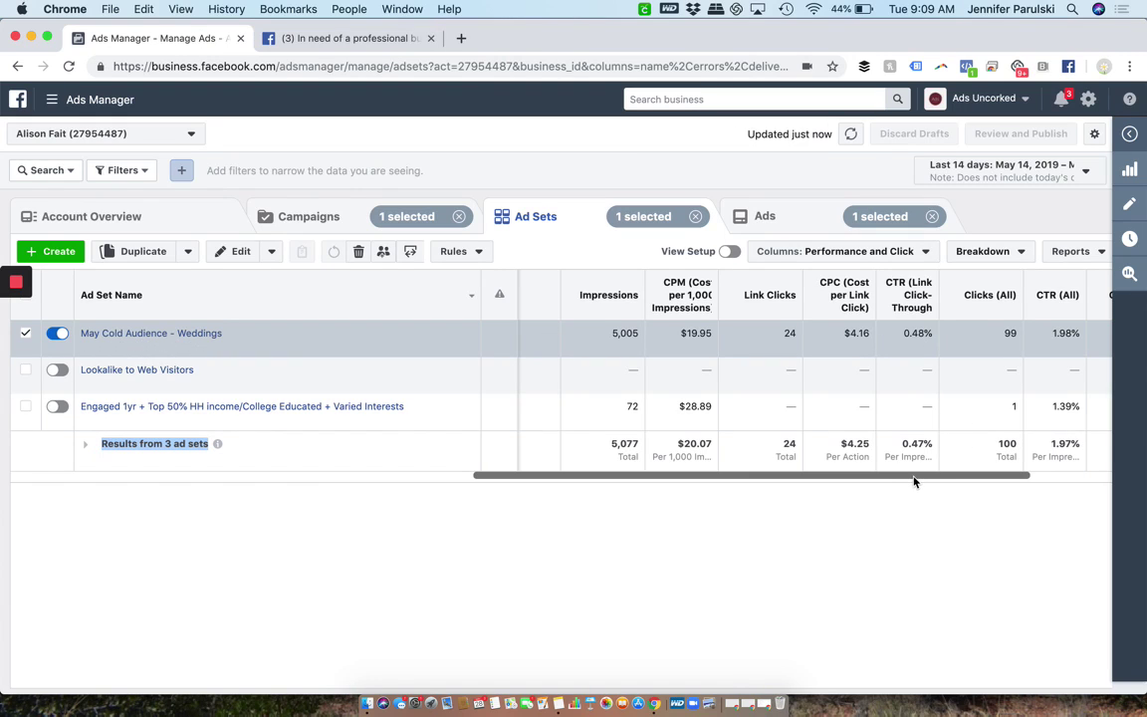
drag(914, 480, 588, 486)
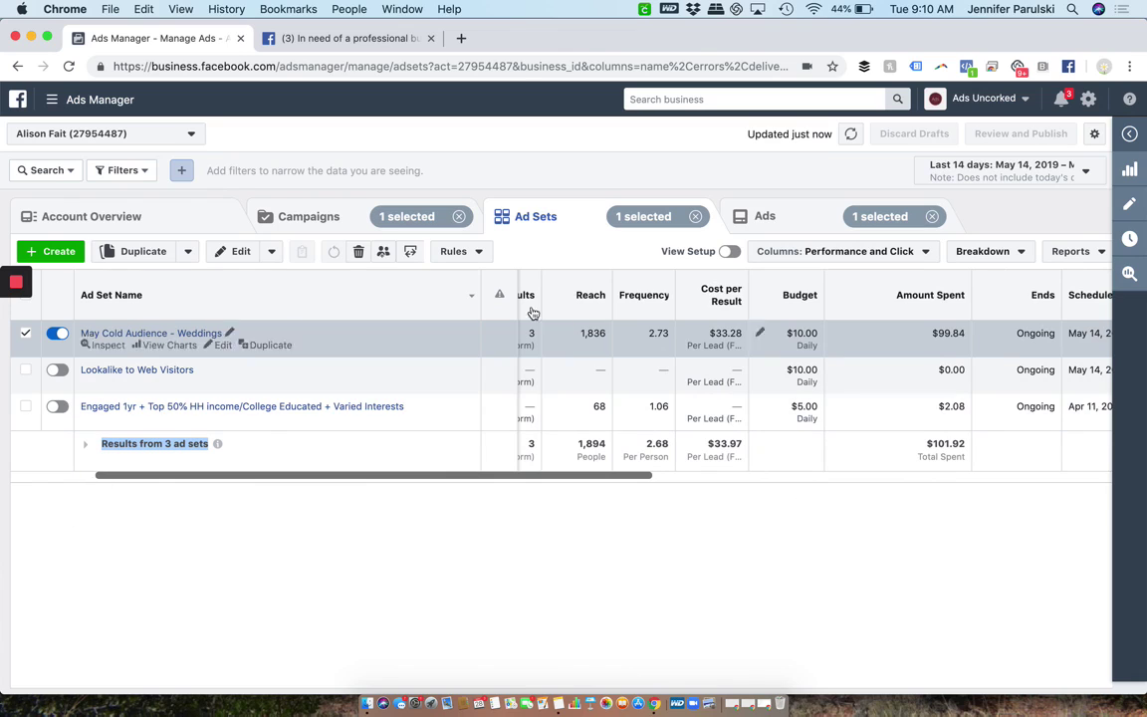
- Compare the results of the ad set's two ads and turn off "Lead Gen - Weddings - May 2019 with Testimonials"
click(773, 221)
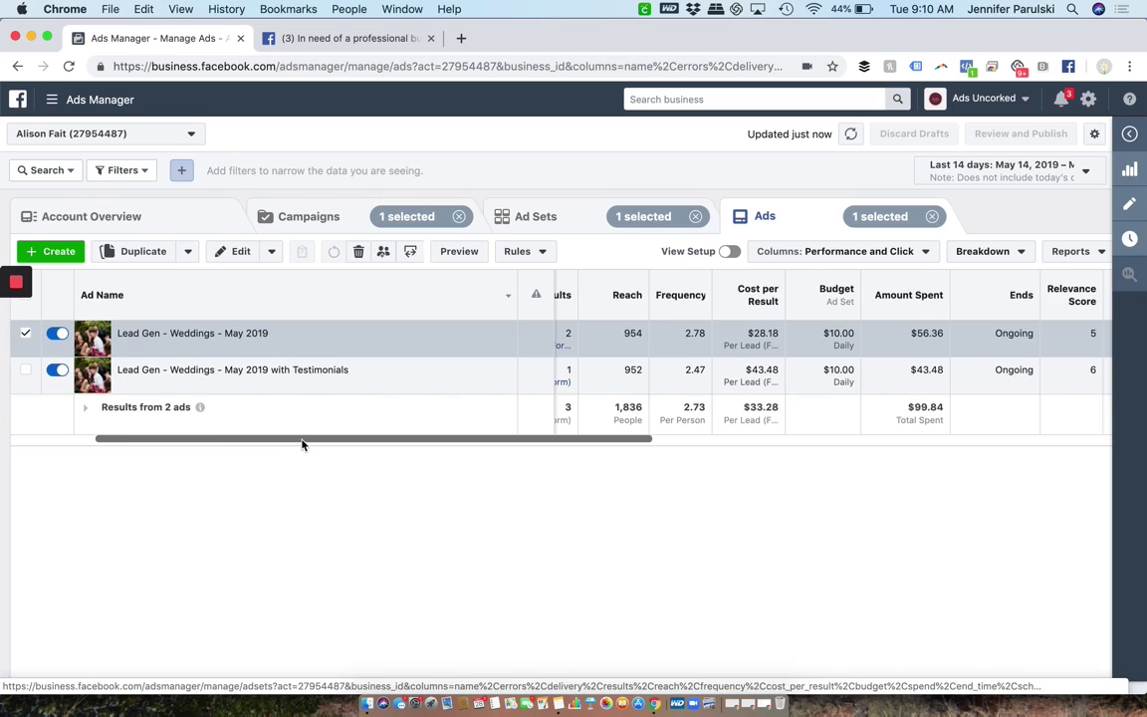
drag(302, 443, 200, 448)
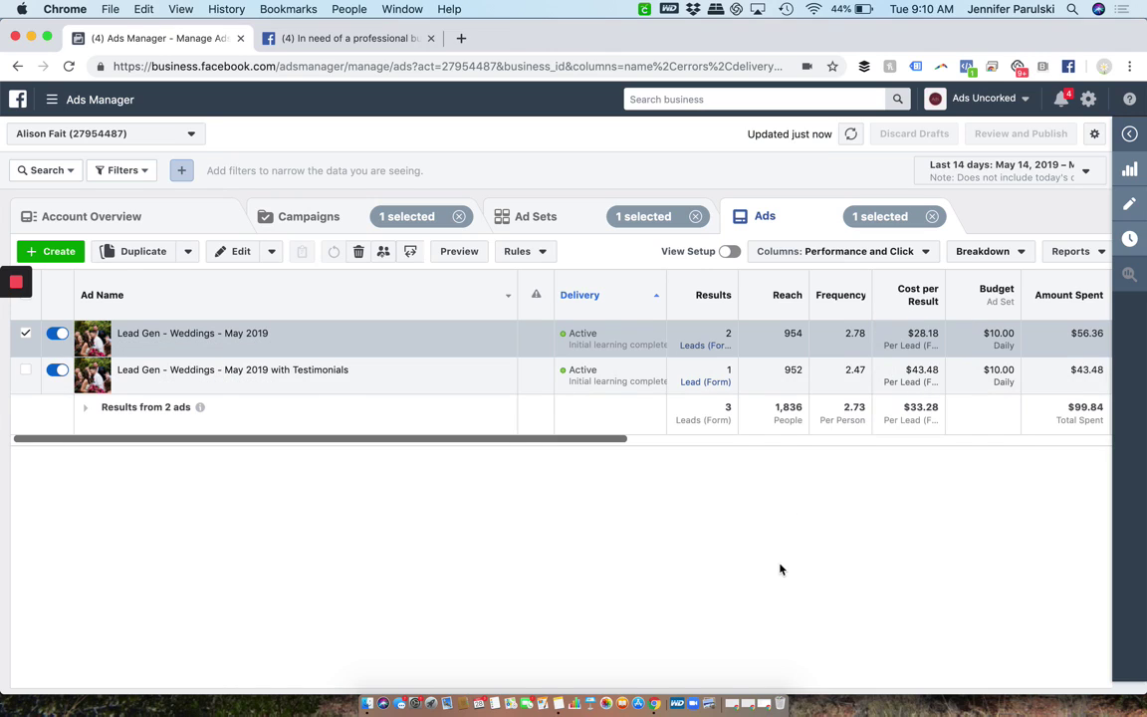
click(60, 370)
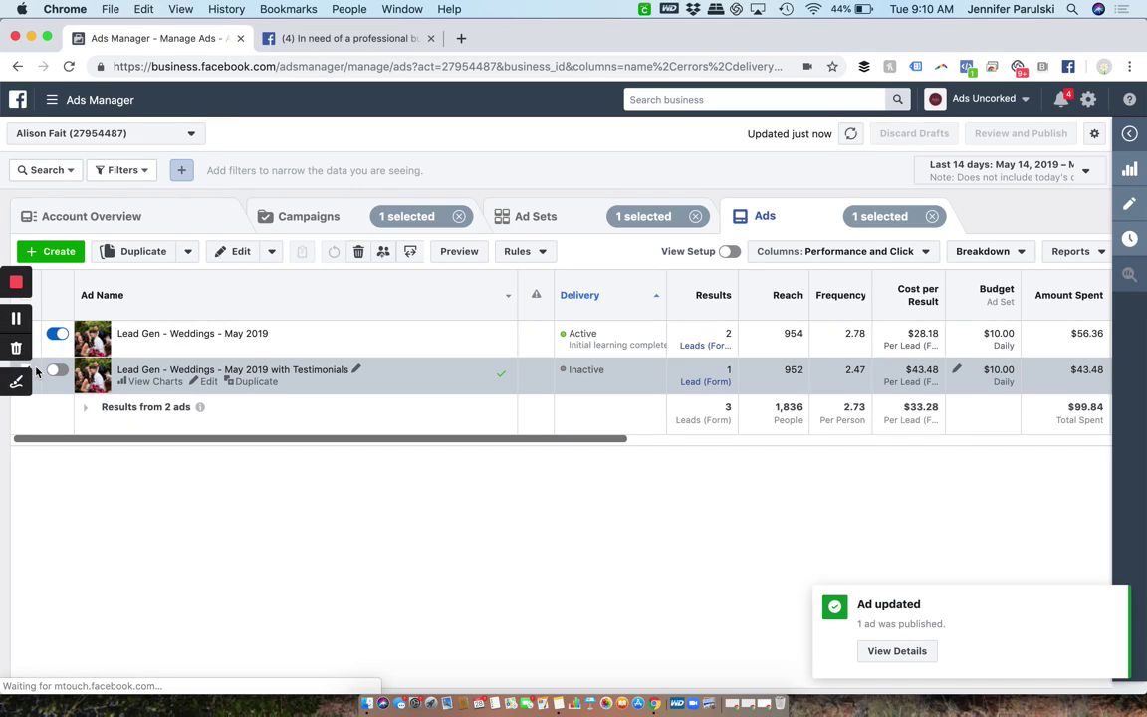
- Preview the active "Lead Gen - Weddings - May 2019" ad again, look over its Mobile News Feed layout, and close the preview
click(176, 329)
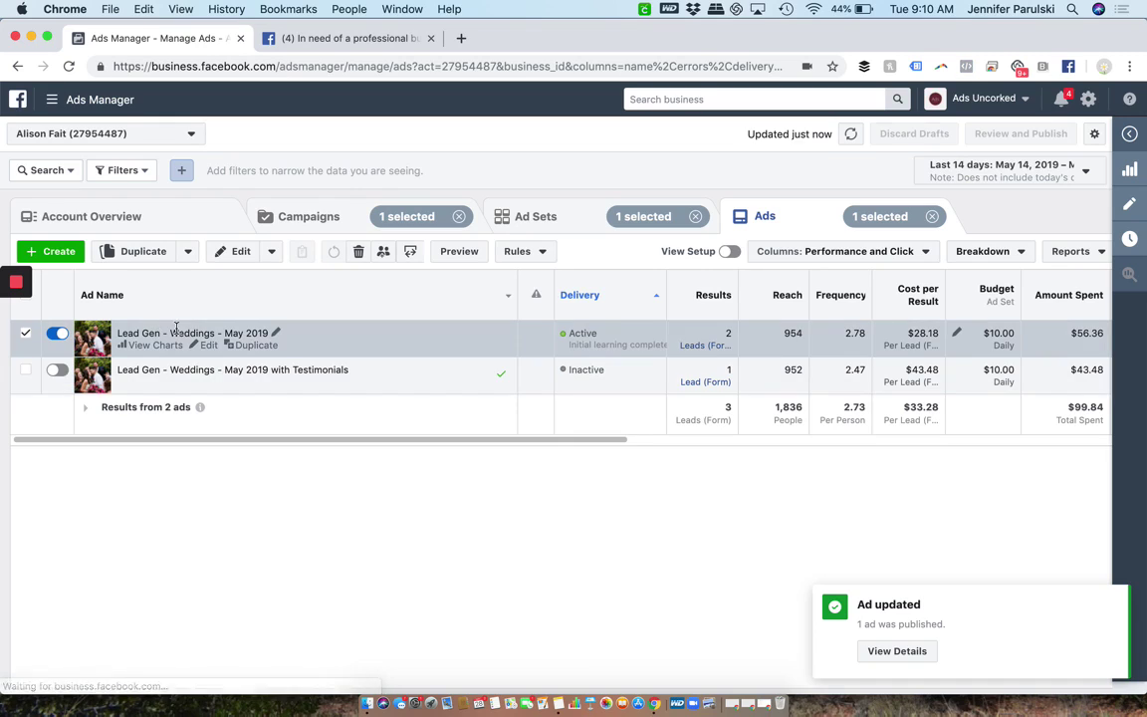
click(464, 257)
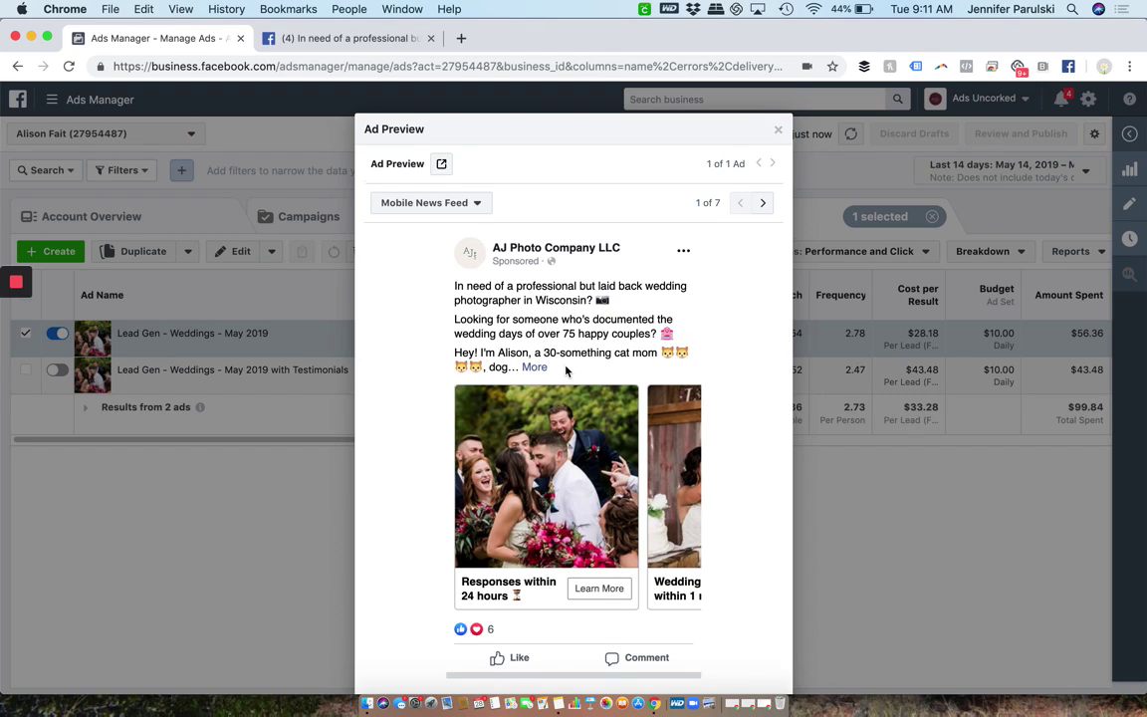
scroll(566, 371, down, 2)
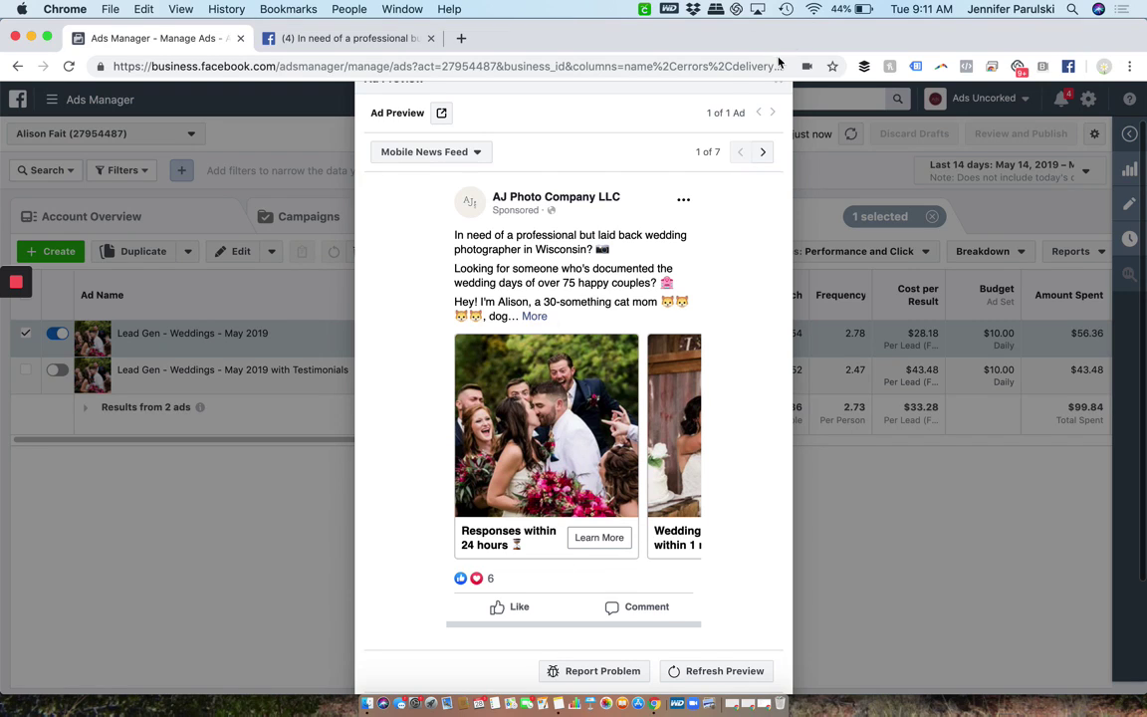
scroll(781, 112, up, 1)
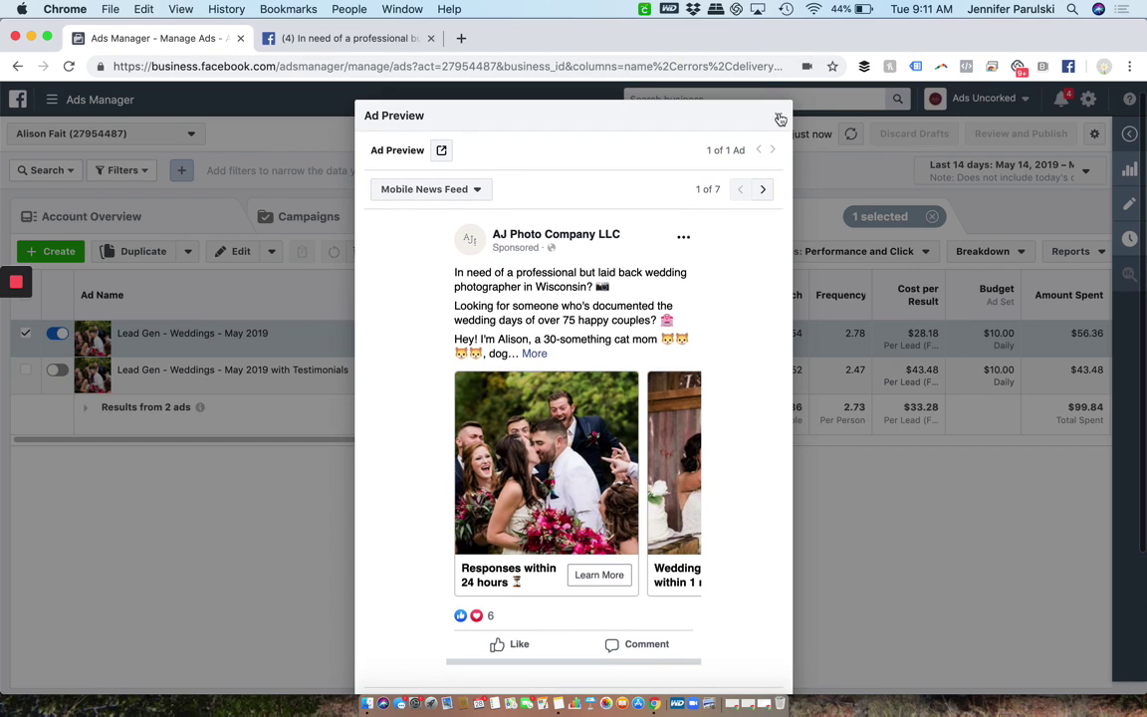
click(781, 119)
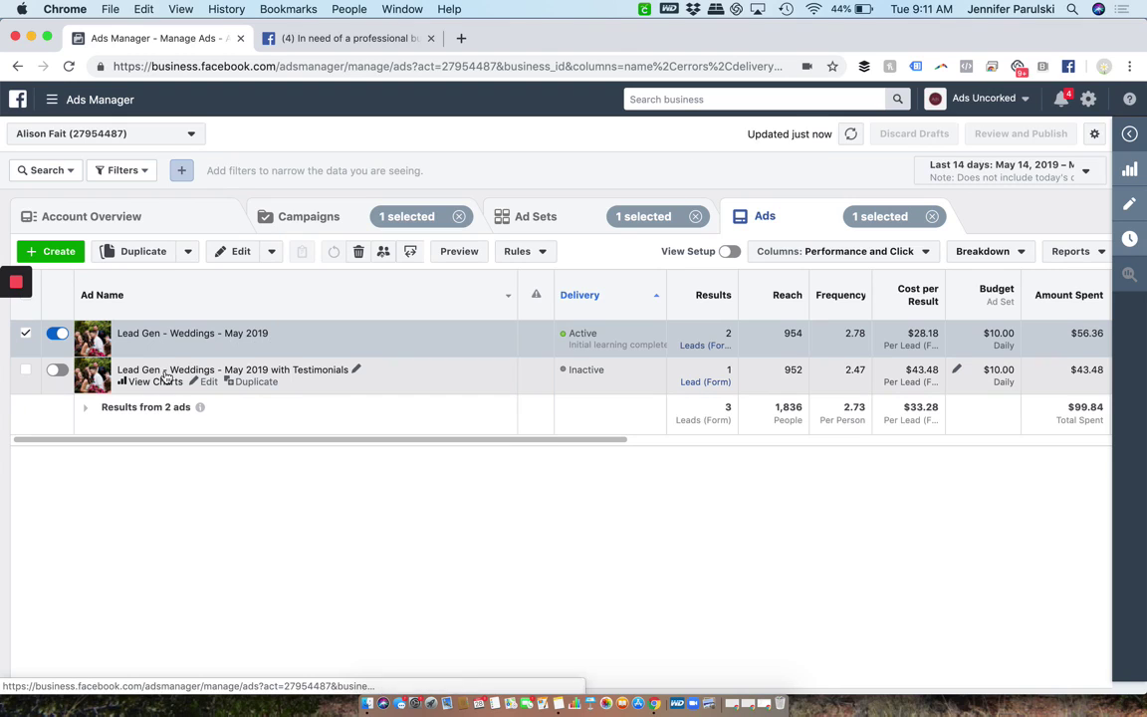
- Open the performance charts of the "Lead Gen - Weddings - May 2019 with Testimonials" ad
click(159, 380)
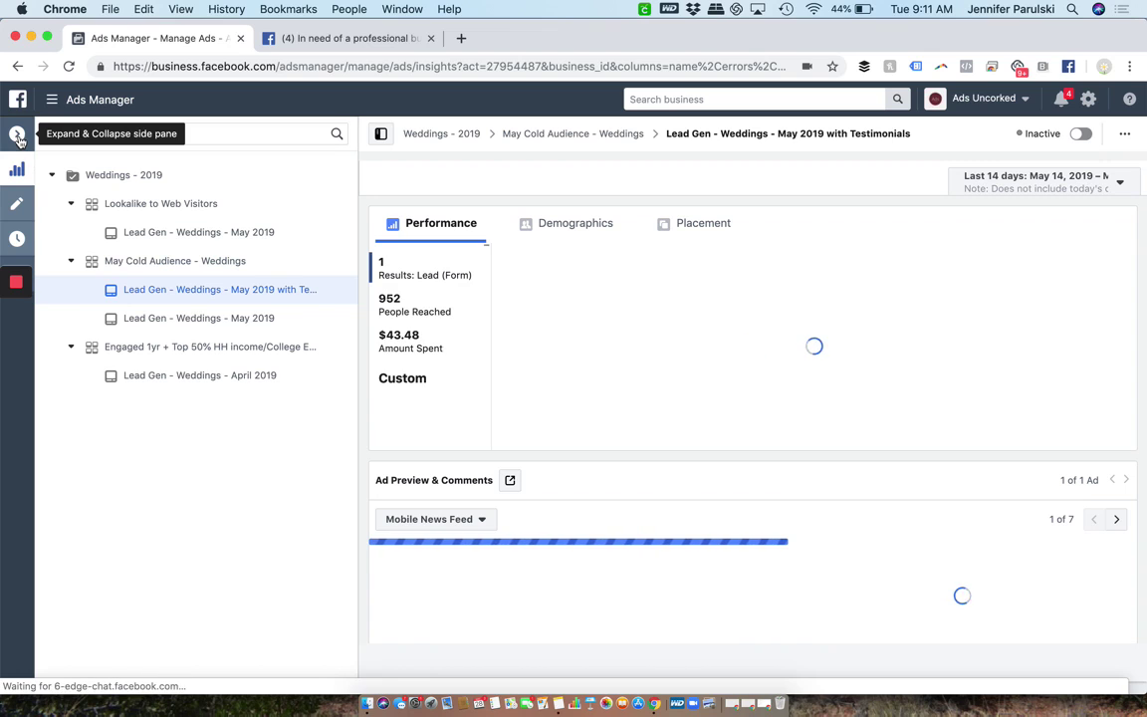
- Leave the charts, preview the "Lead Gen - Weddings - May 2019 with Testimonials" ad in its Mobile News Feed layout, and close the preview
scroll(632, 391, down, 3)
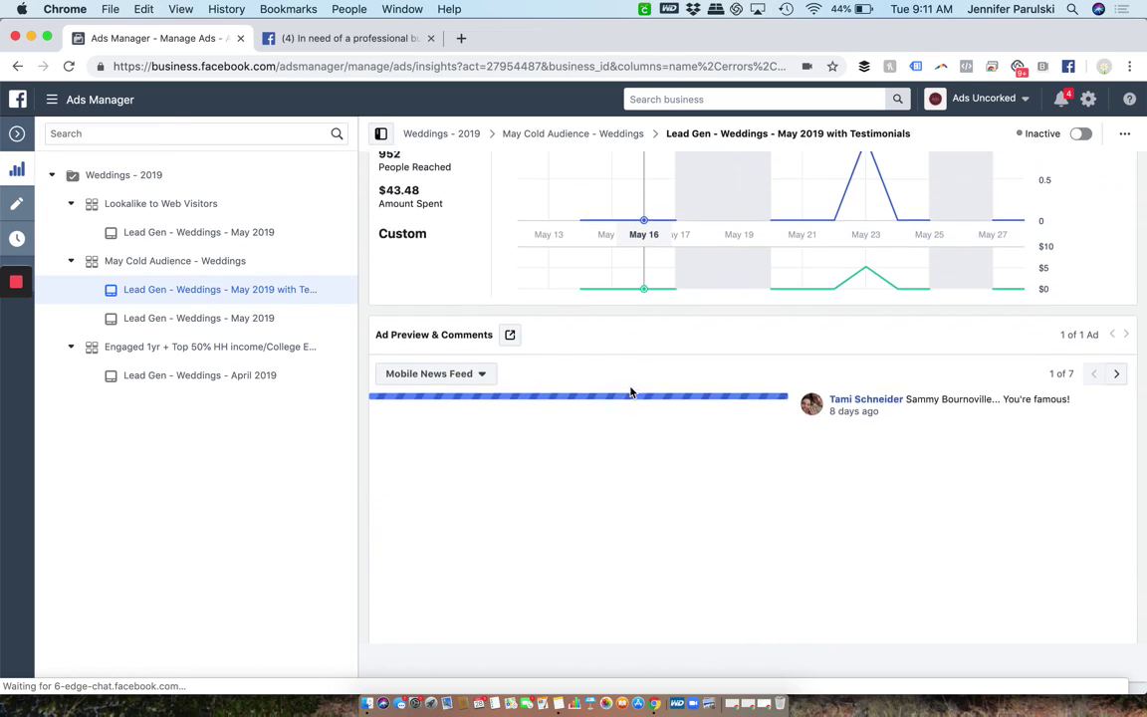
click(17, 132)
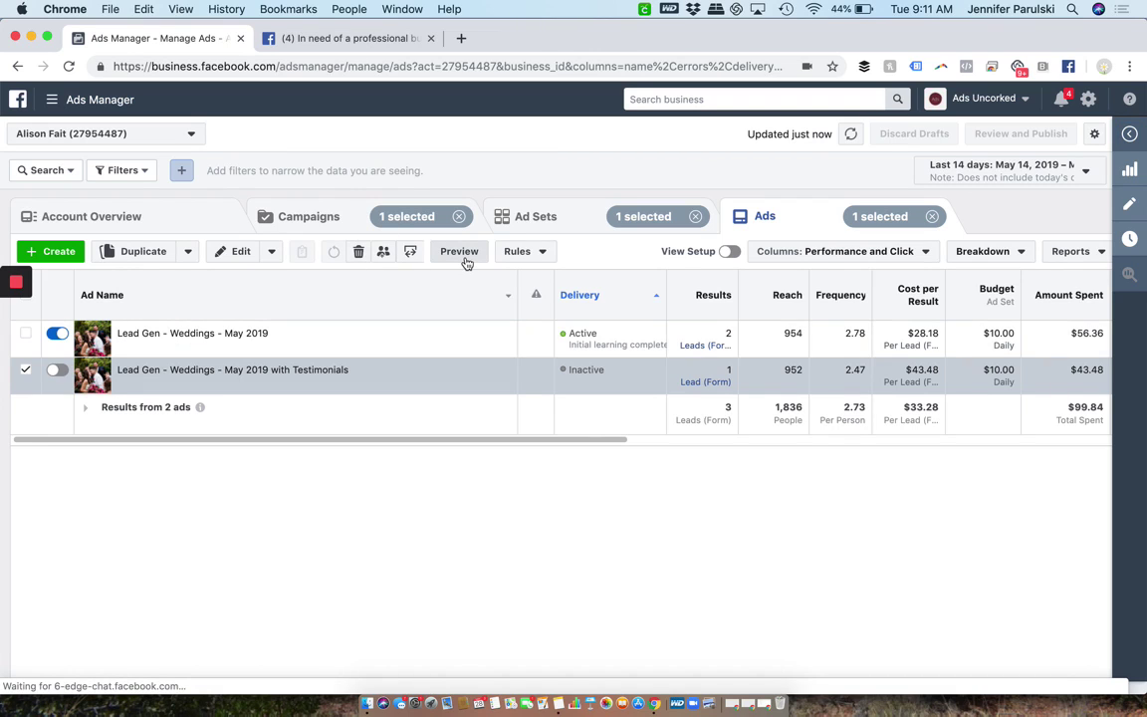
click(460, 252)
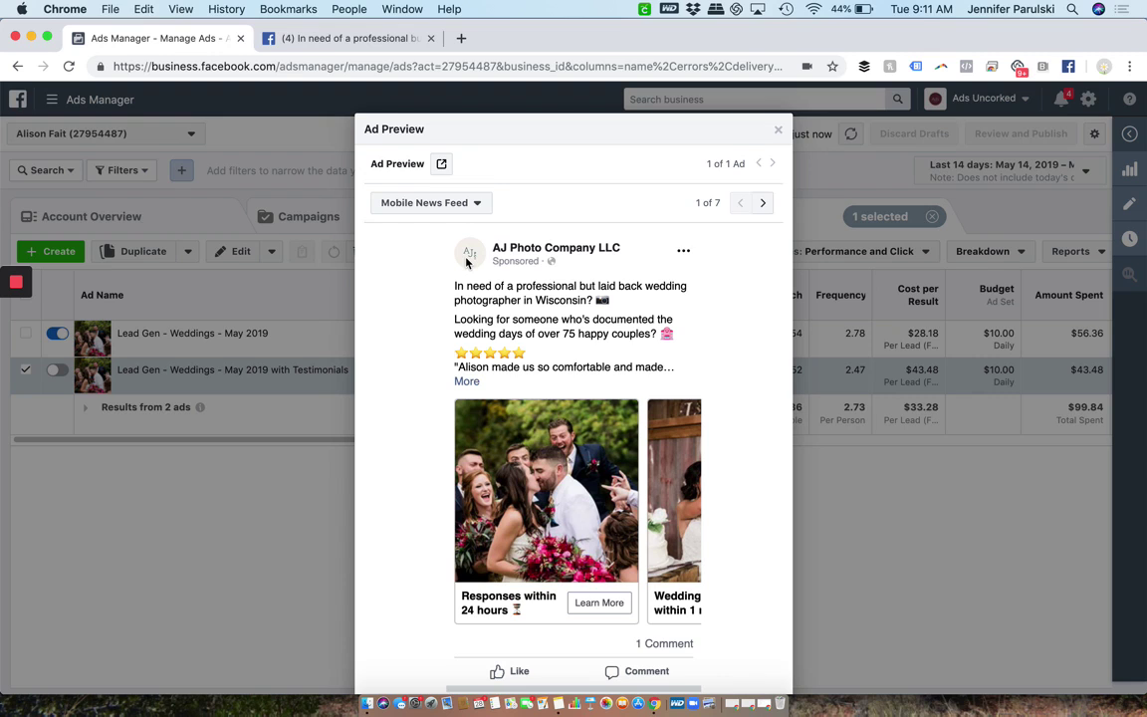
scroll(465, 262, down, 2)
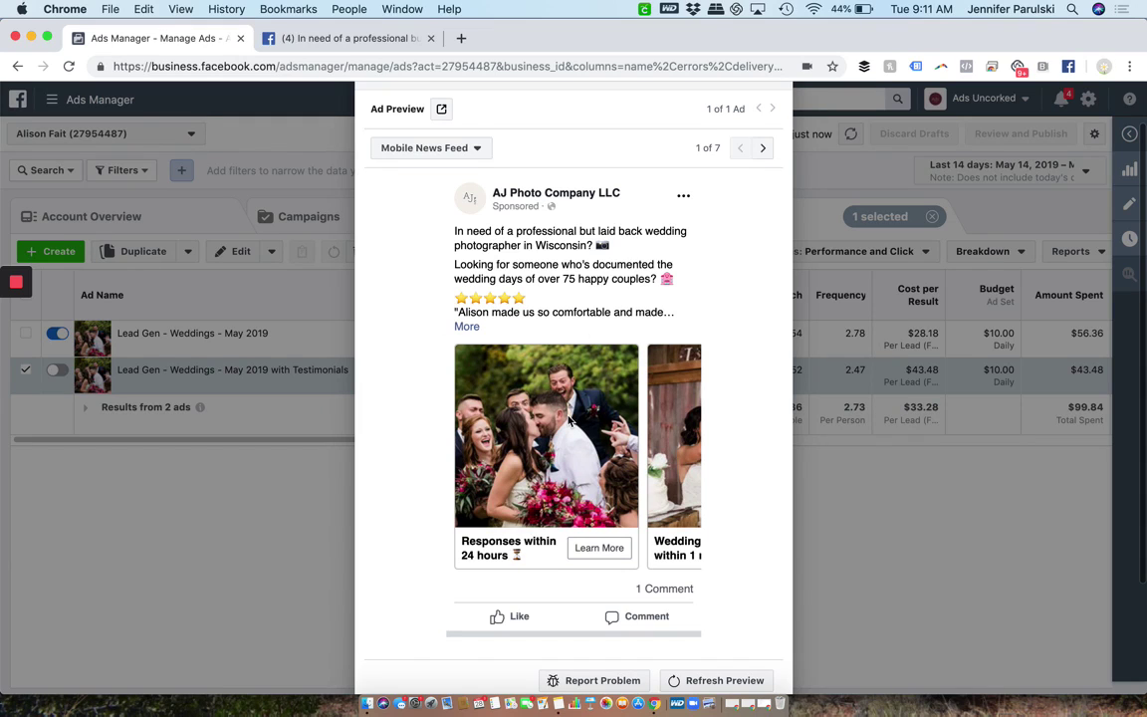
scroll(683, 259, up, 1)
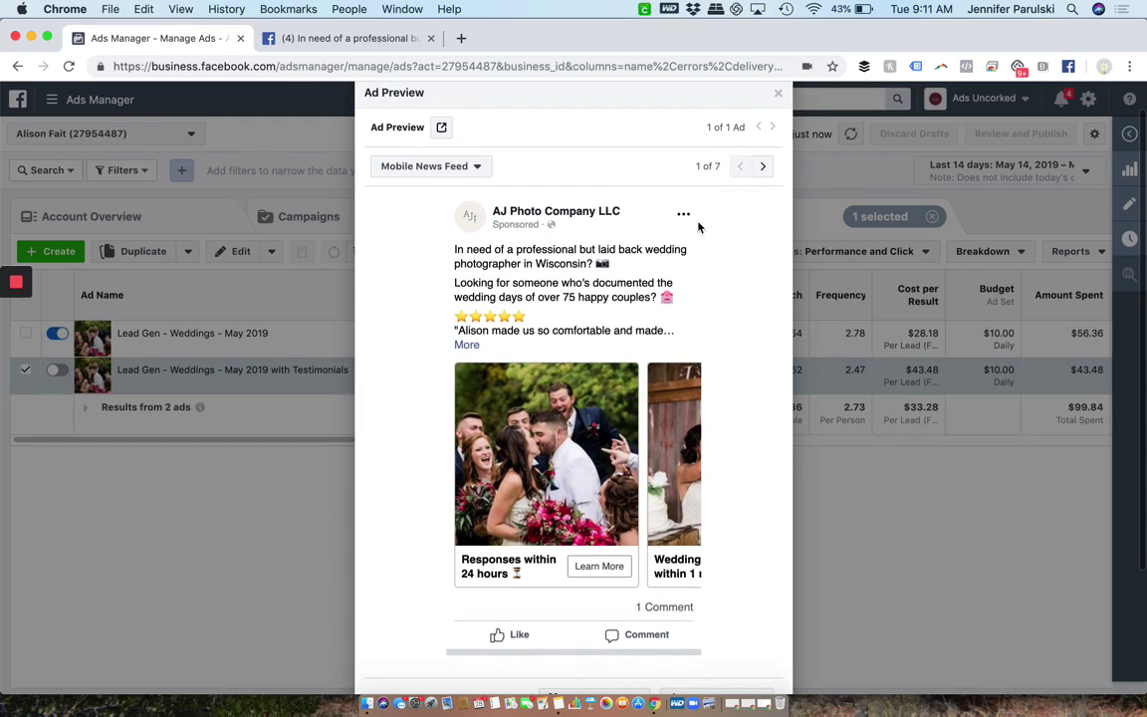
click(779, 129)
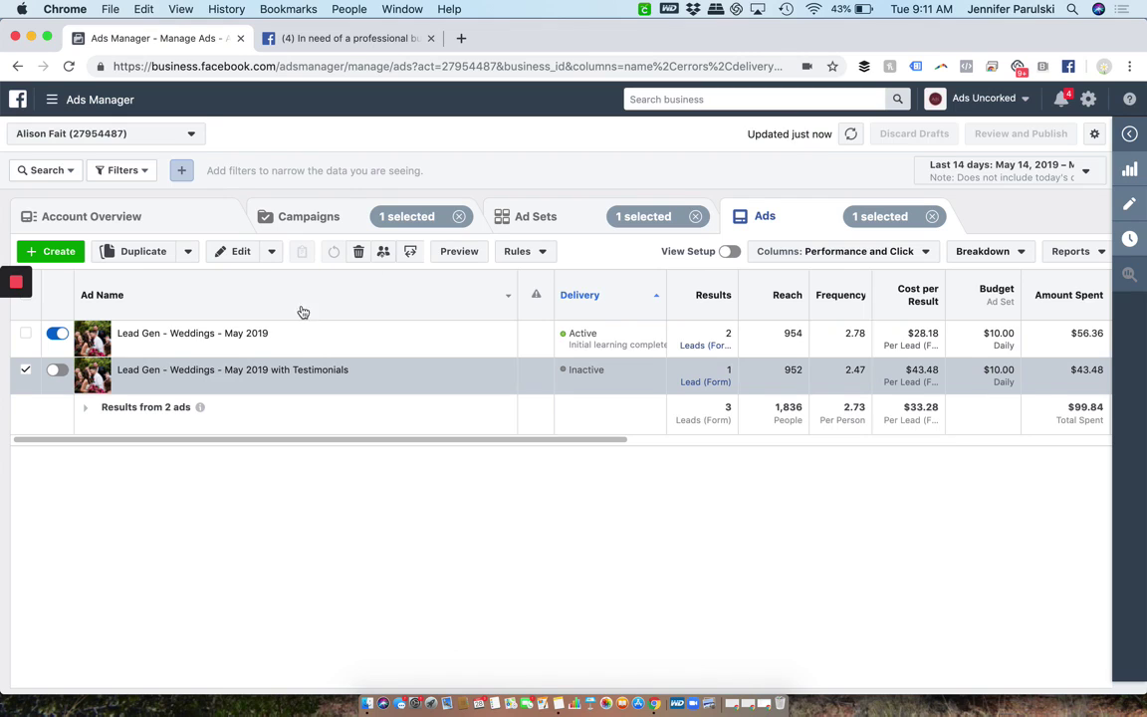
- Open the "Lead Gen - Weddings - May 2019 with Testimonials" ad for editing, copy its entire text, and close the editor without changes
click(209, 382)
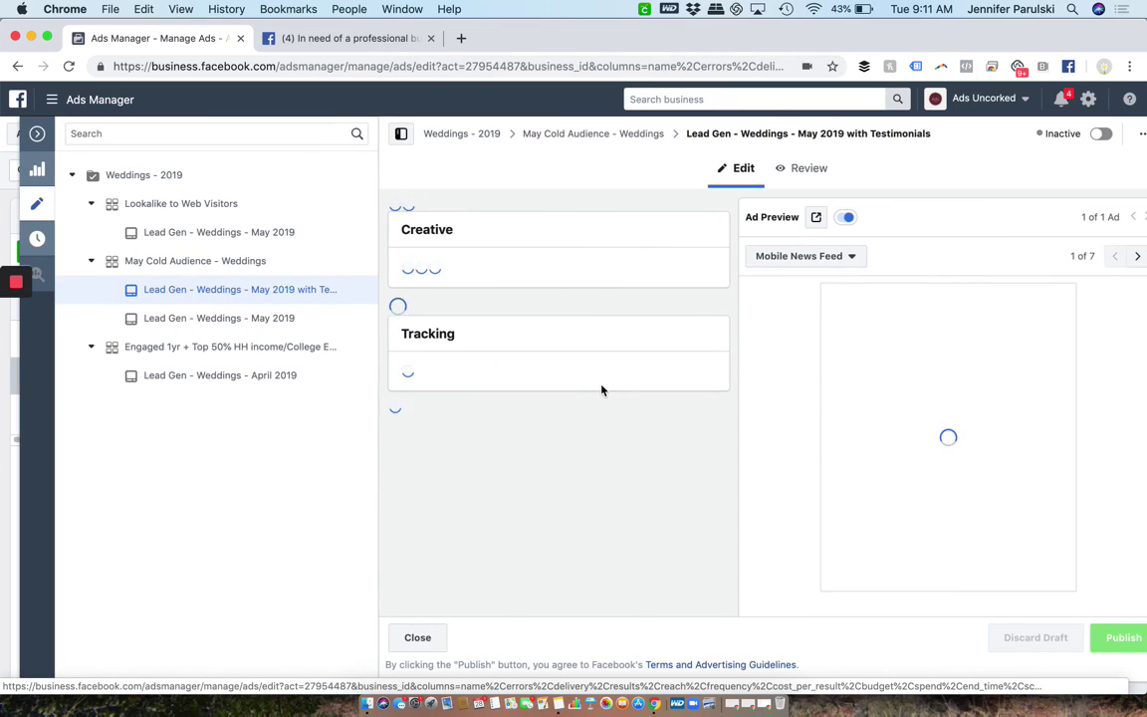
scroll(601, 391, down, 5)
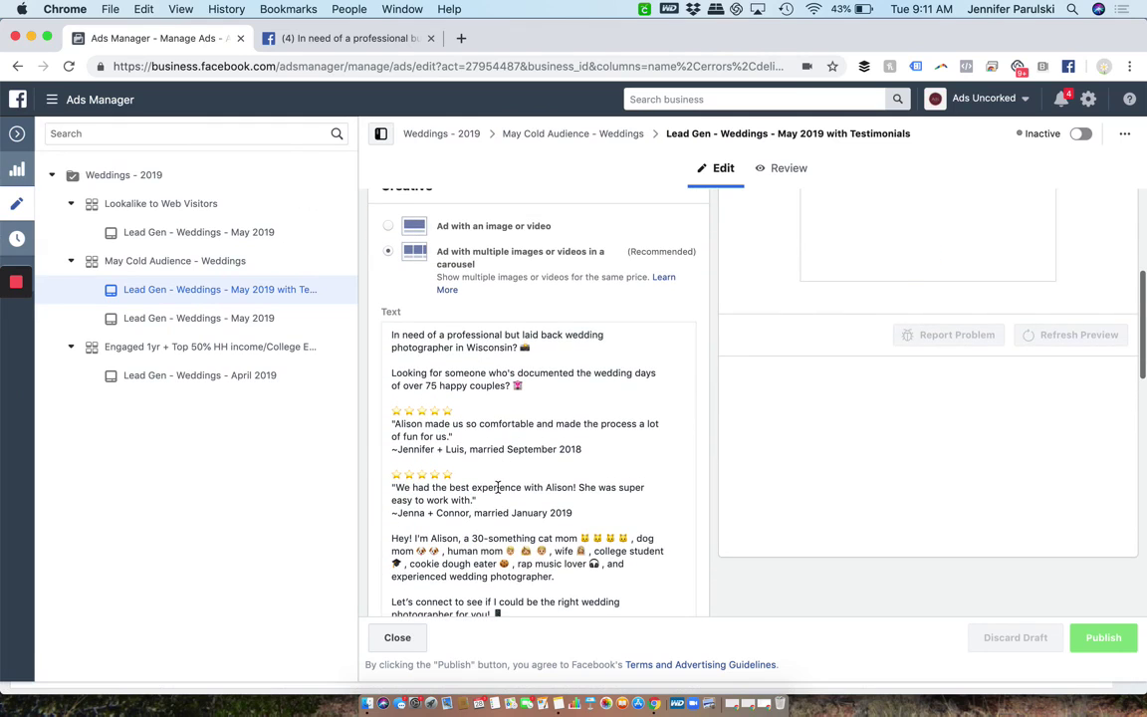
scroll(498, 487, down, 1)
click(497, 486)
key(super+a)
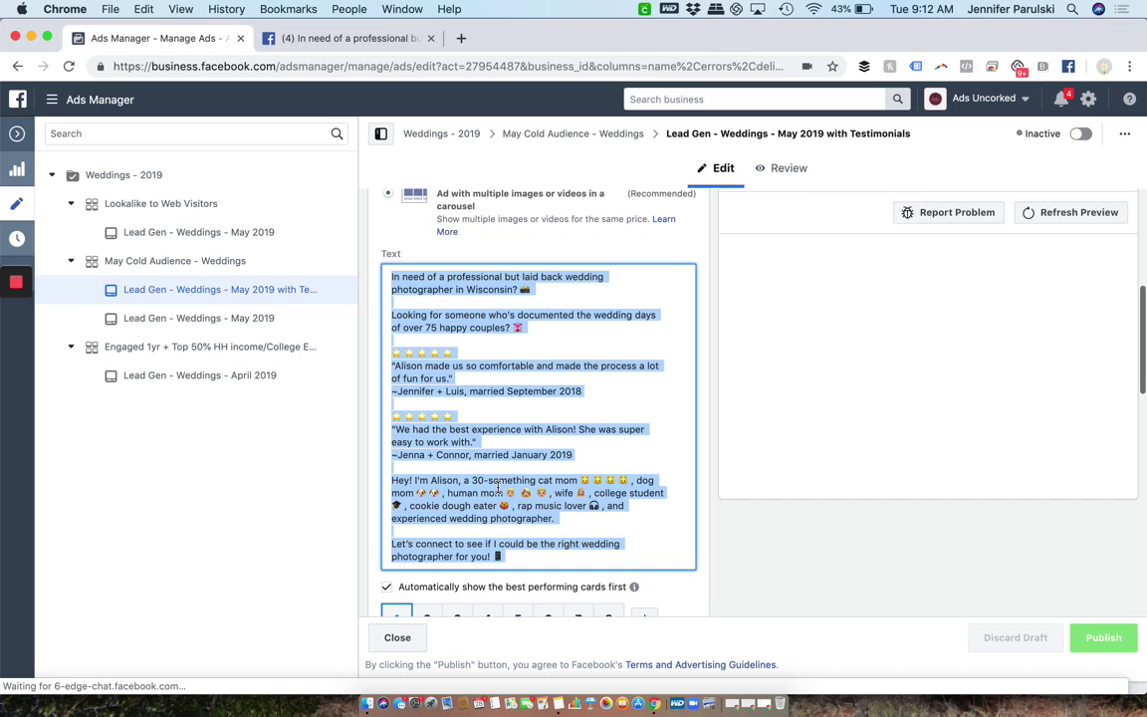
click(18, 137)
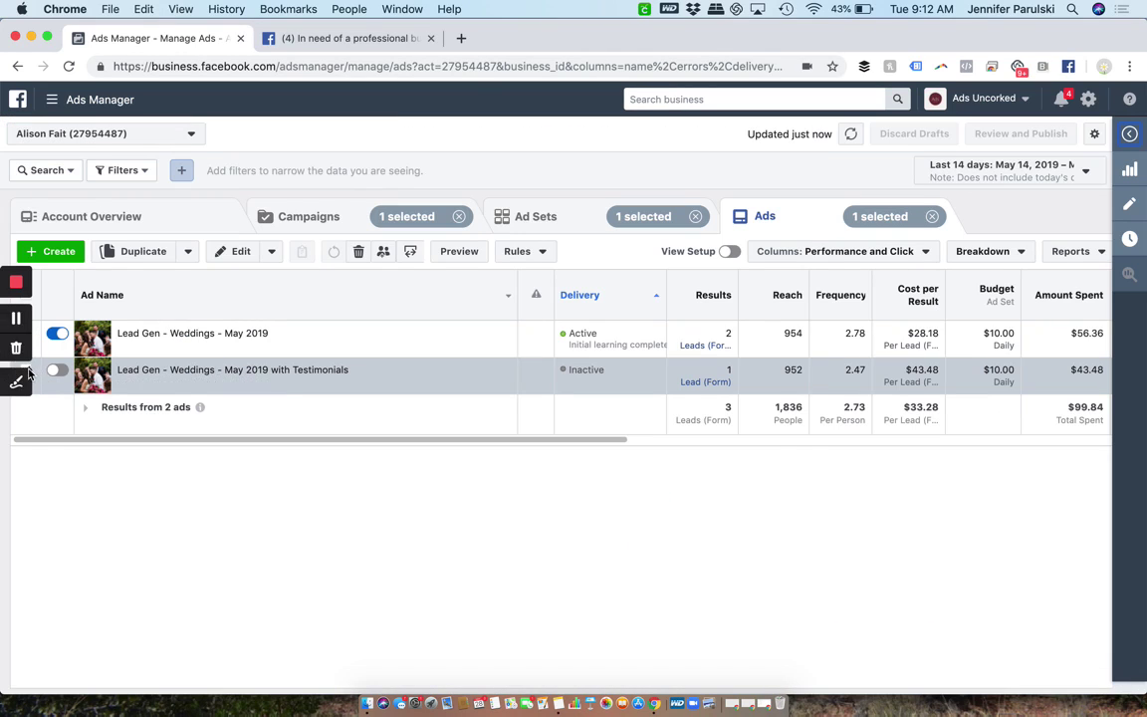
- Duplicate the "Lead Gen - Weddings - May 2019" ad once into the existing "May Cold Audience - Weddings" ad set of Weddings - 2019
mouse_move(235, 341)
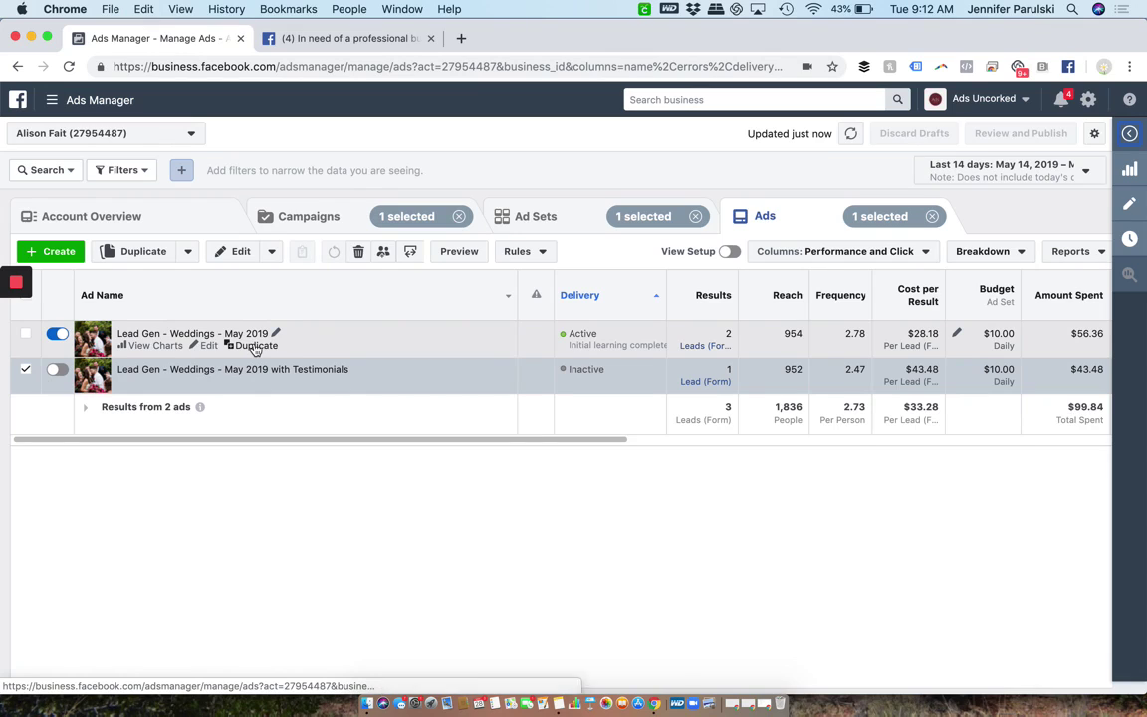
click(256, 346)
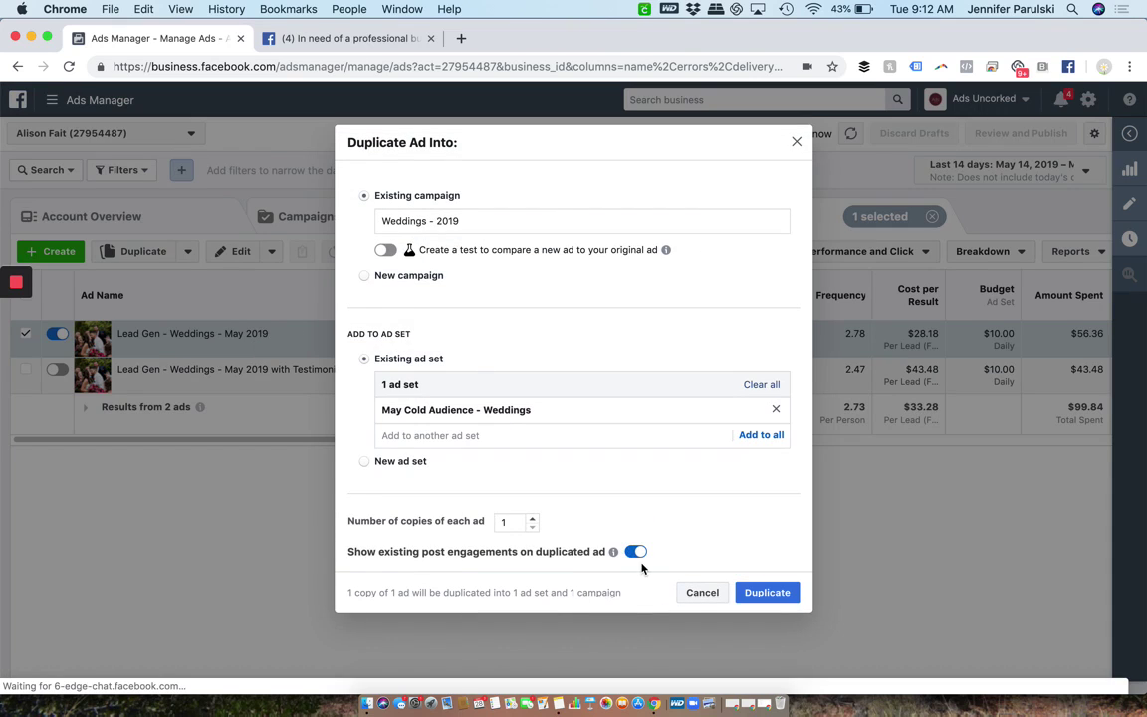
click(774, 594)
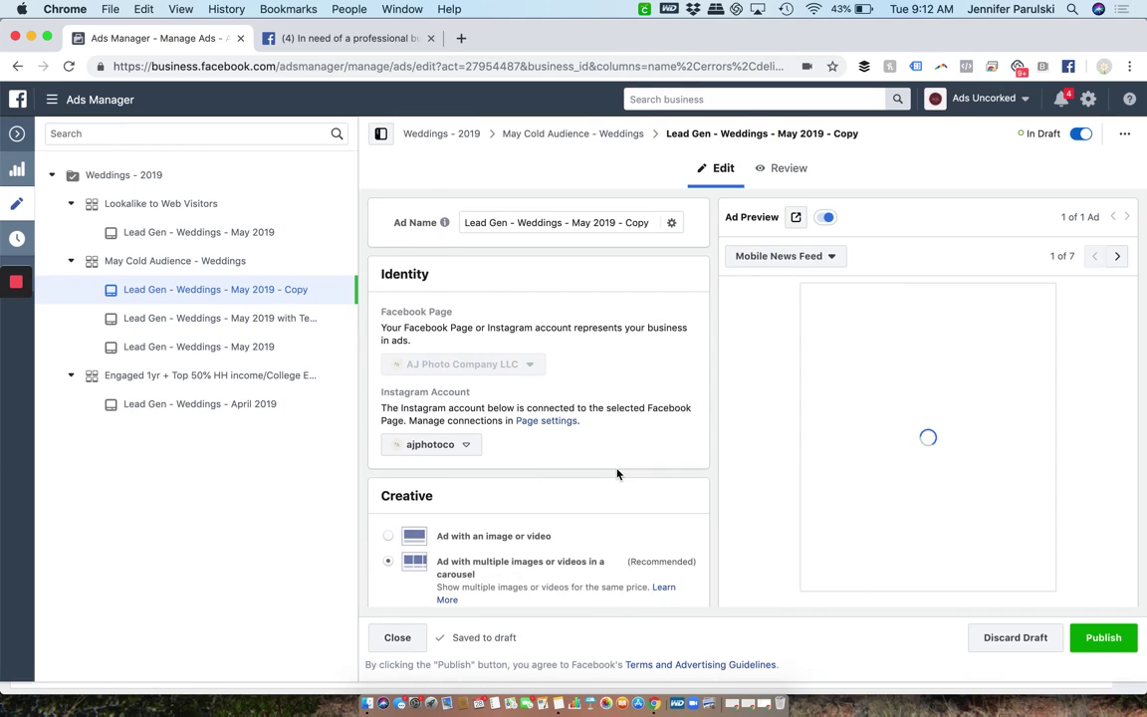
- Replace the "Looking for someone who's documented the wedding days" paragraph in the duplicate's text with the copied testimonial ad text
scroll(616, 473, down, 8)
scroll(616, 473, down, 2)
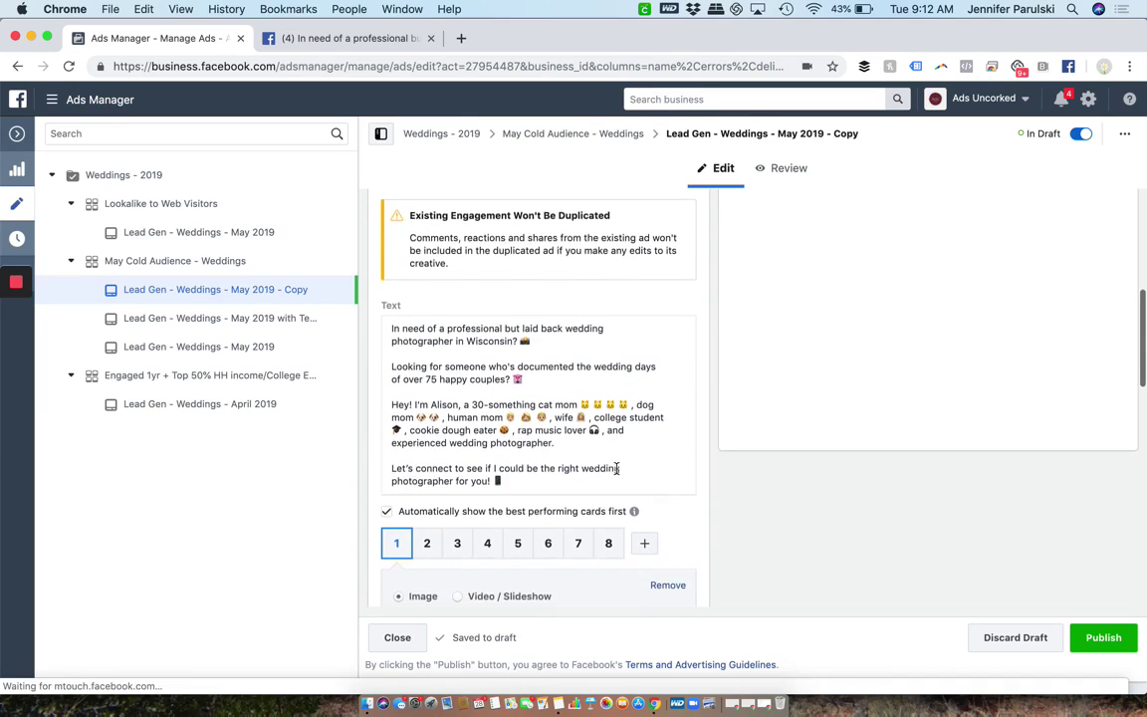
click(517, 360)
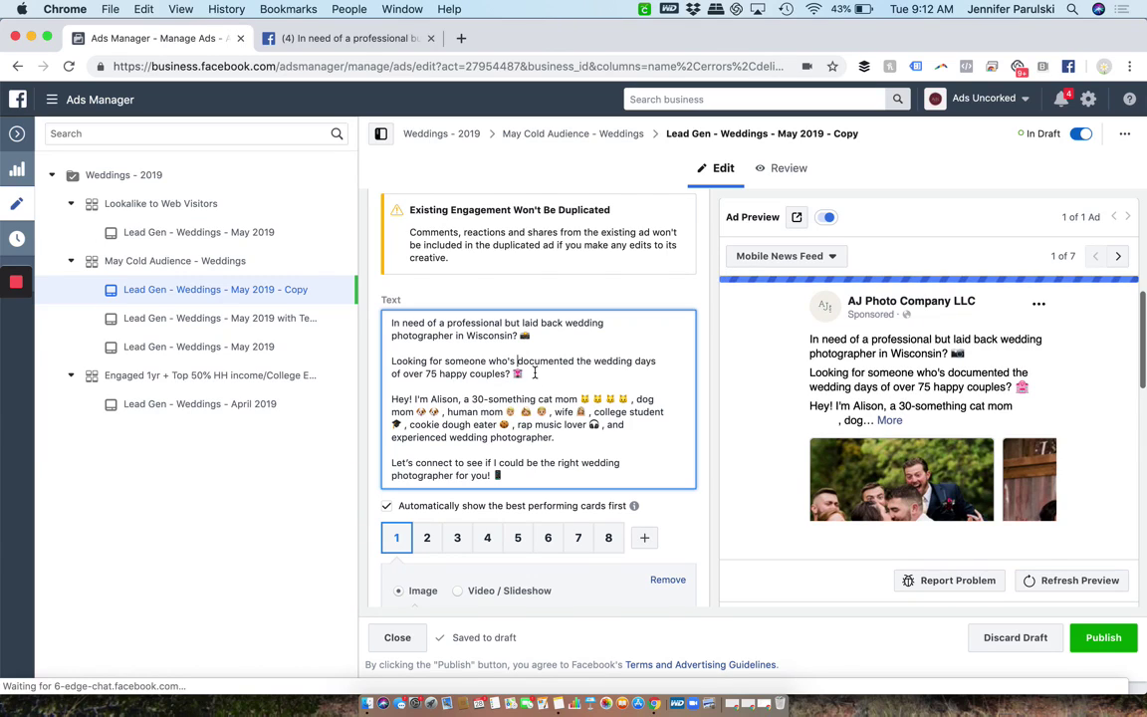
click(534, 371)
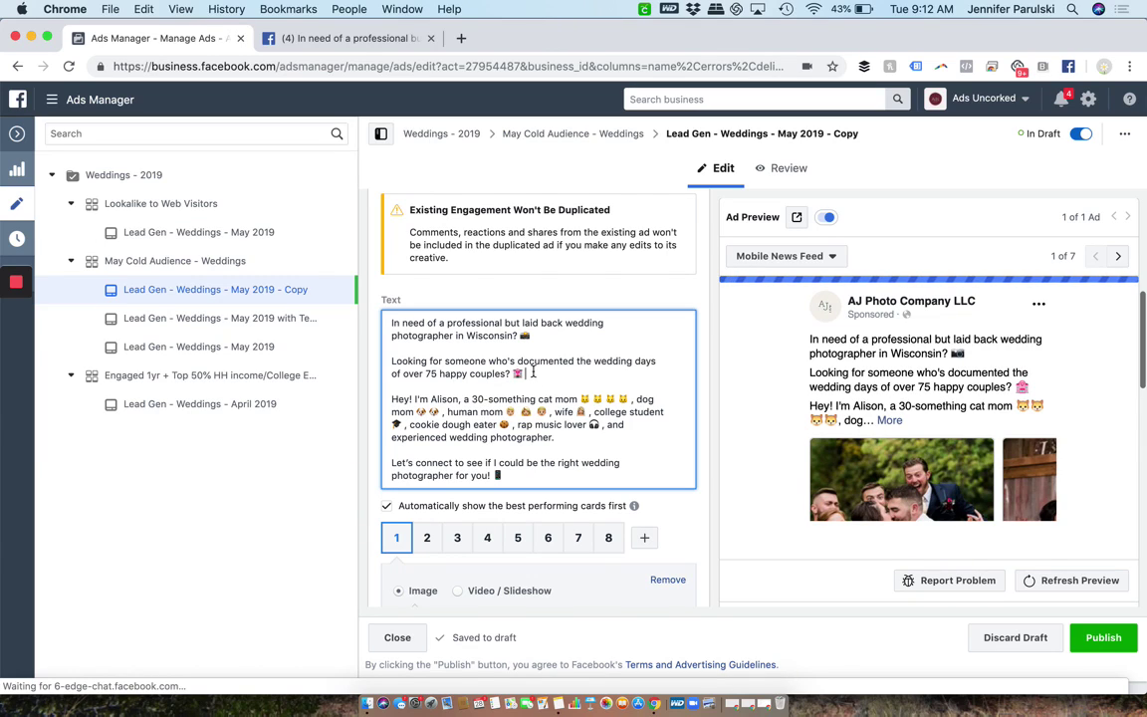
drag(528, 374, 391, 361)
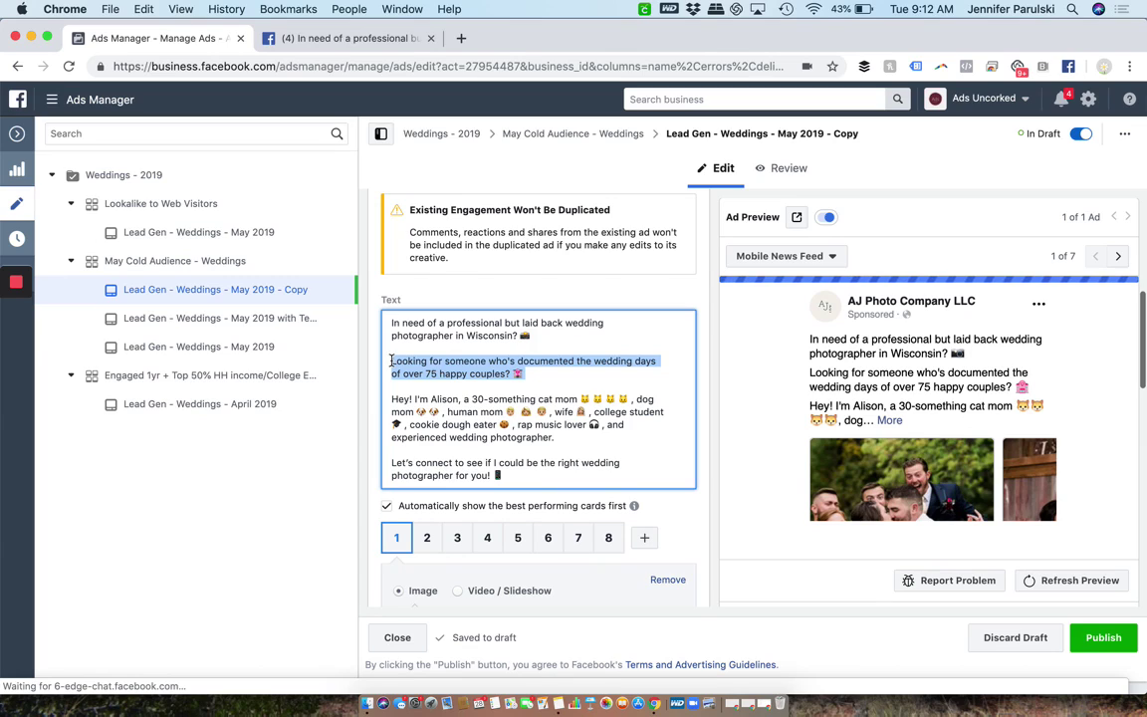
key(BackSpace)
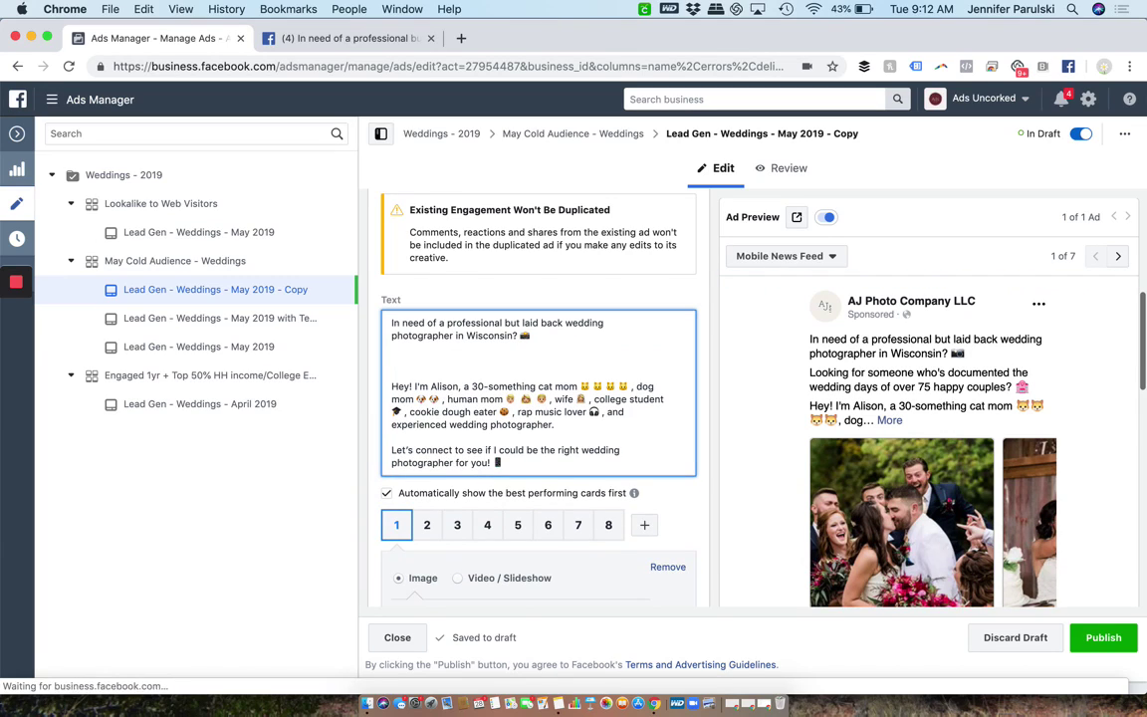
key(super+v)
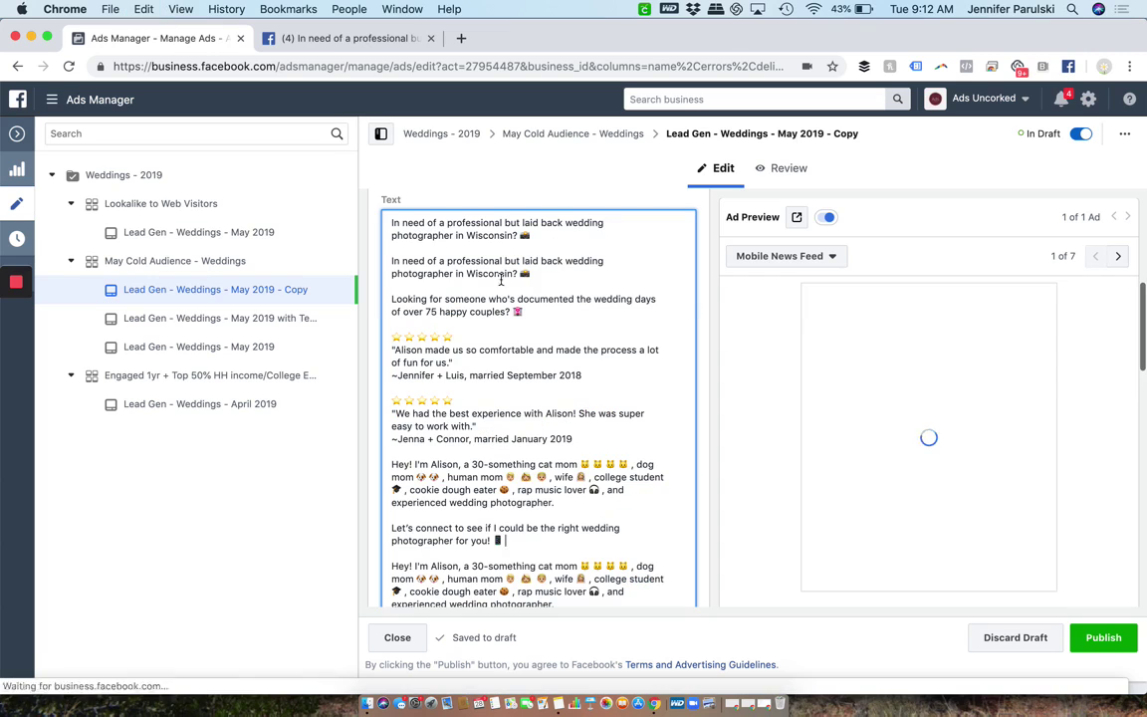
- Trim the duplicate's text to the opening question, the two five-star testimonials and a single closing "Let's connect" invitation
drag(542, 313, 382, 253)
key(BackSpace)
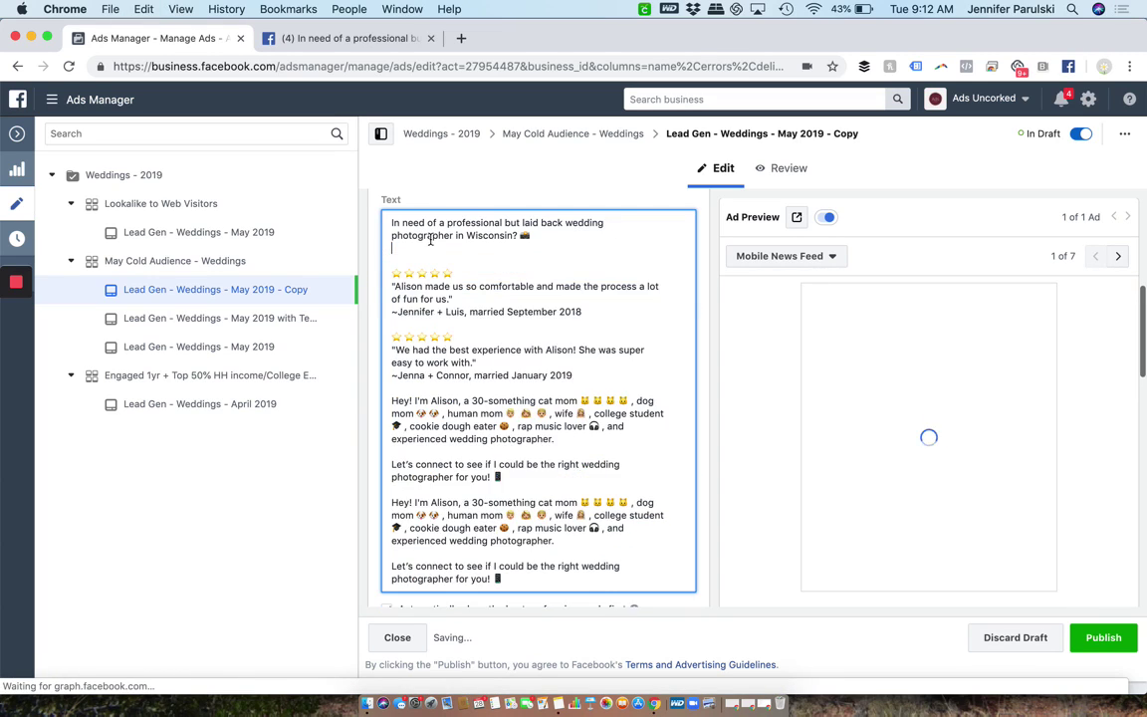
key(BackSpace)
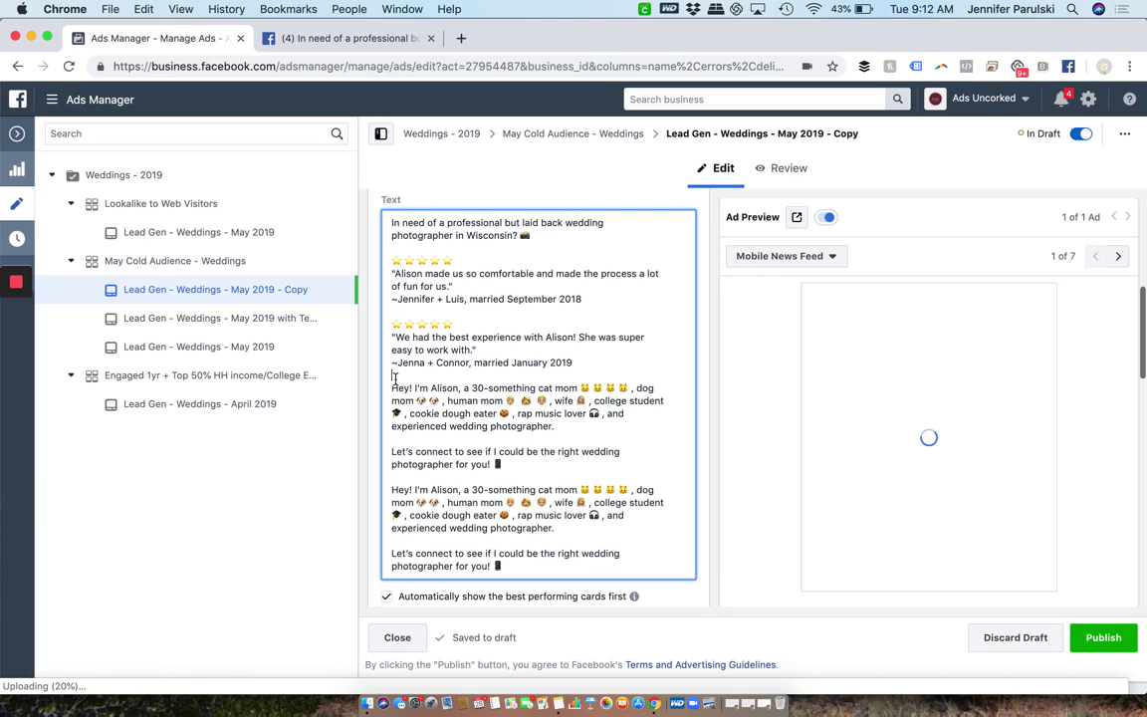
drag(406, 379, 563, 515)
drag(584, 564, 560, 527)
key(BackSpace)
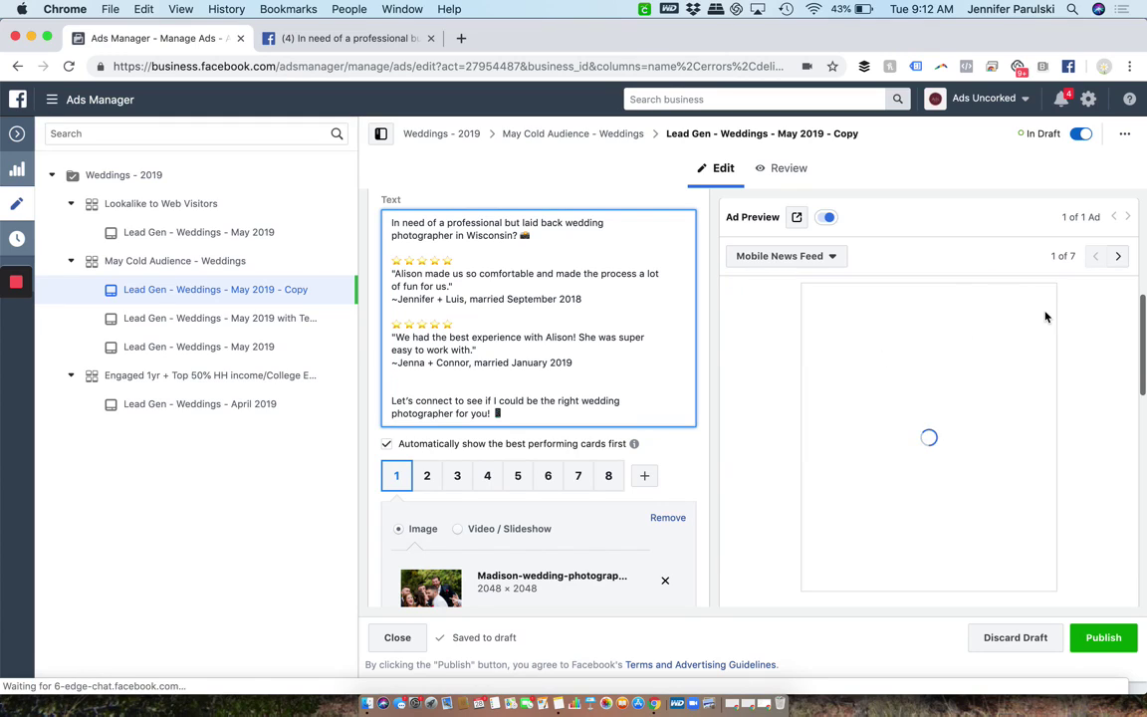
- Switch the ad preview to Instagram Feed and examine how the shortened text appears beneath the photo
scroll(1047, 317, down, 1)
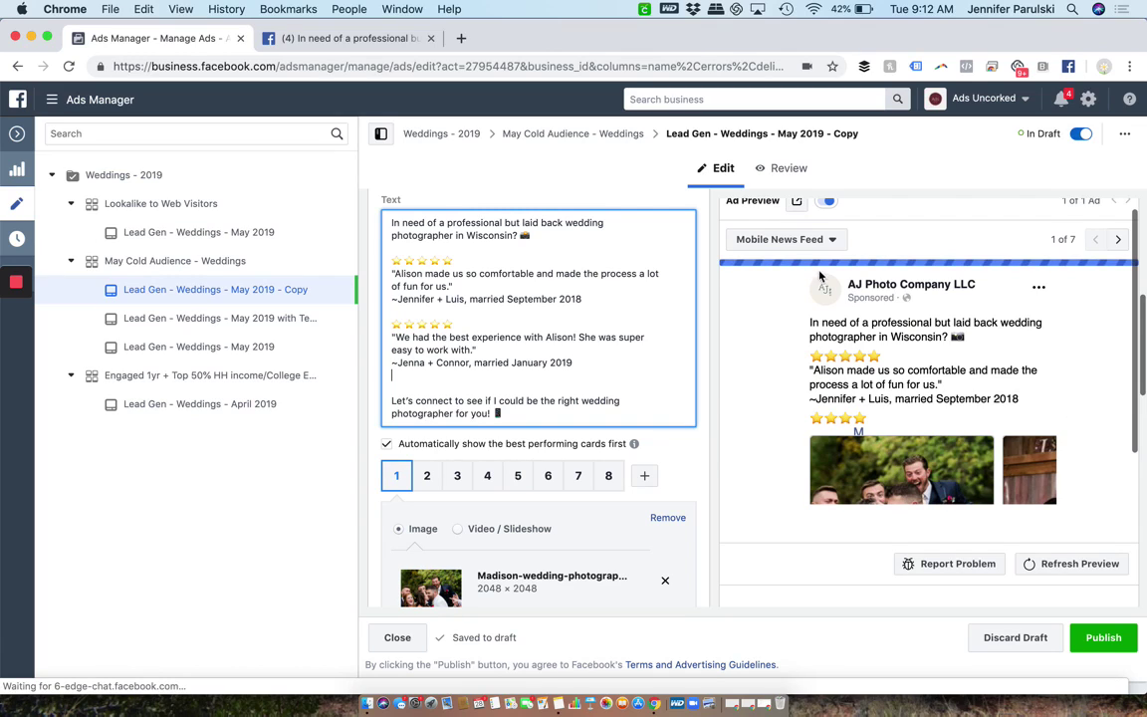
click(806, 244)
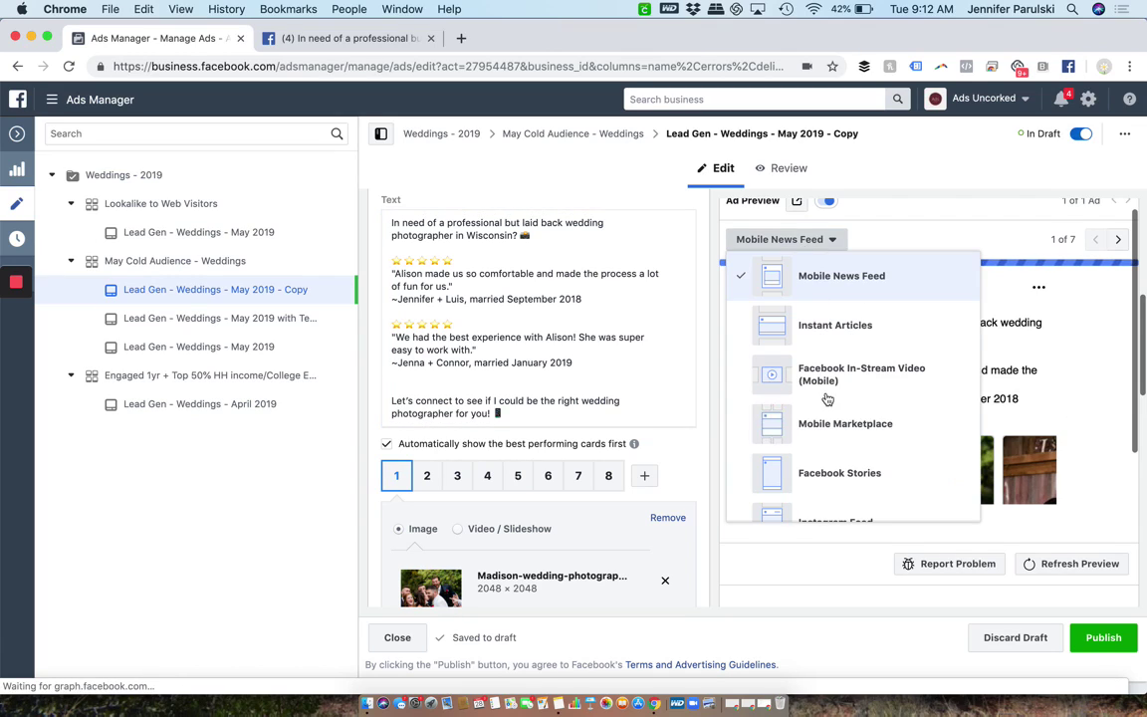
scroll(824, 402, down, 3)
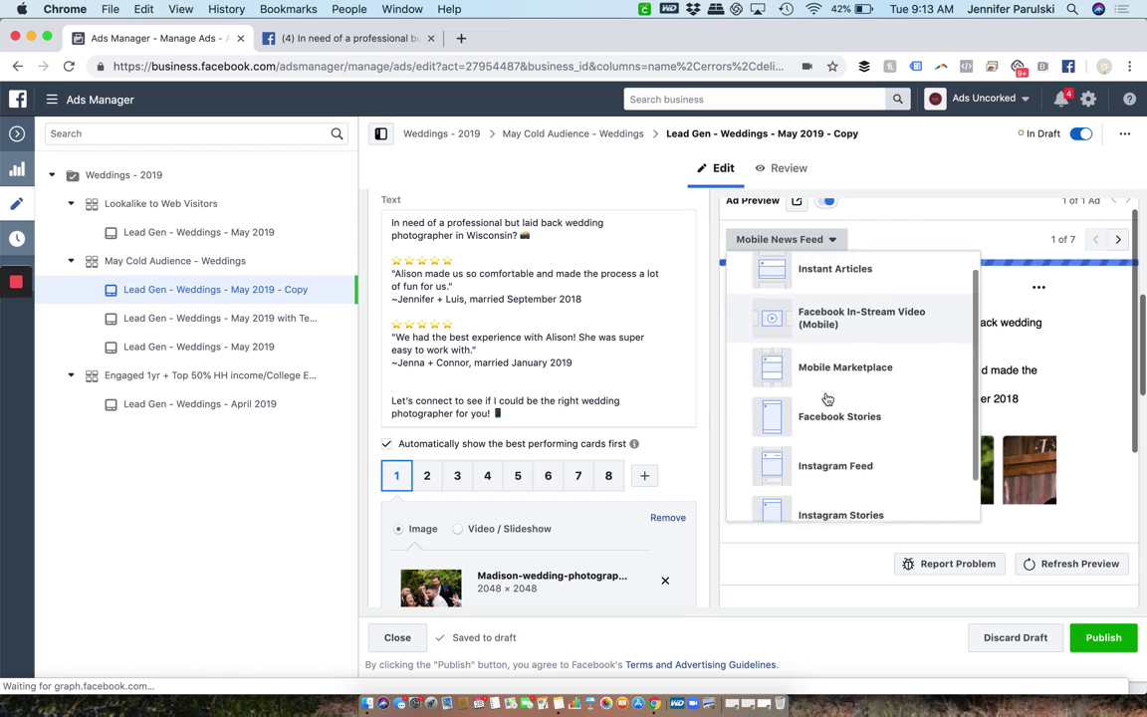
click(841, 449)
scroll(1106, 448, down, 2)
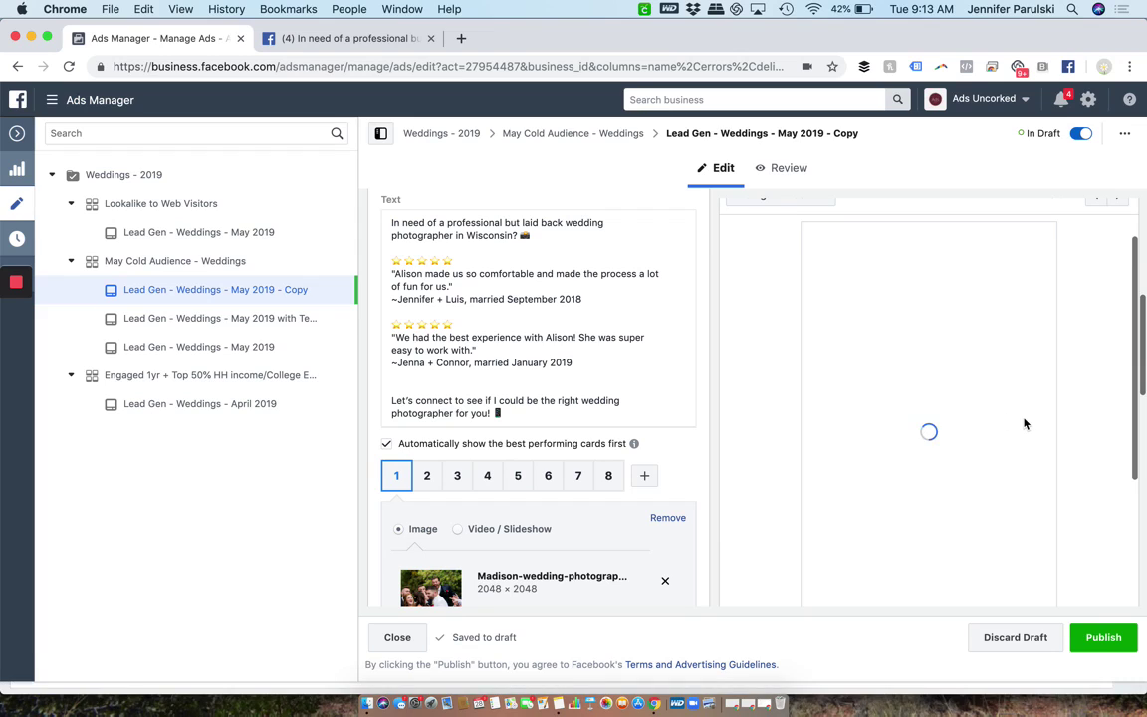
scroll(1025, 424, down, 5)
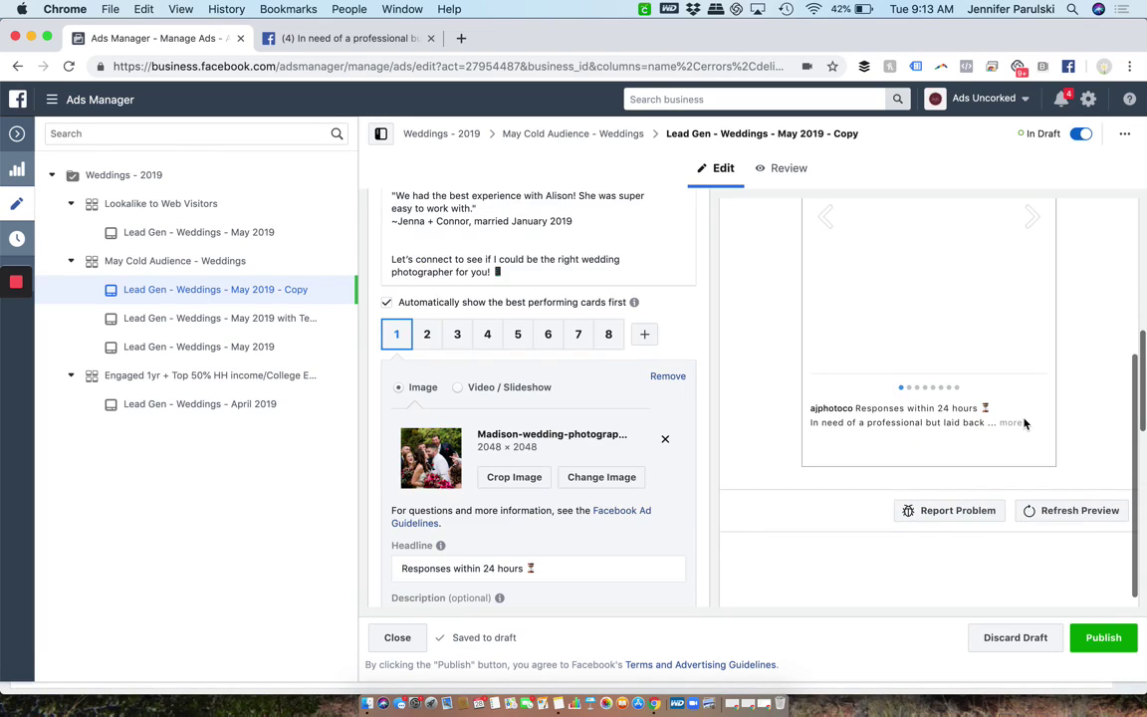
scroll(1024, 424, up, 3)
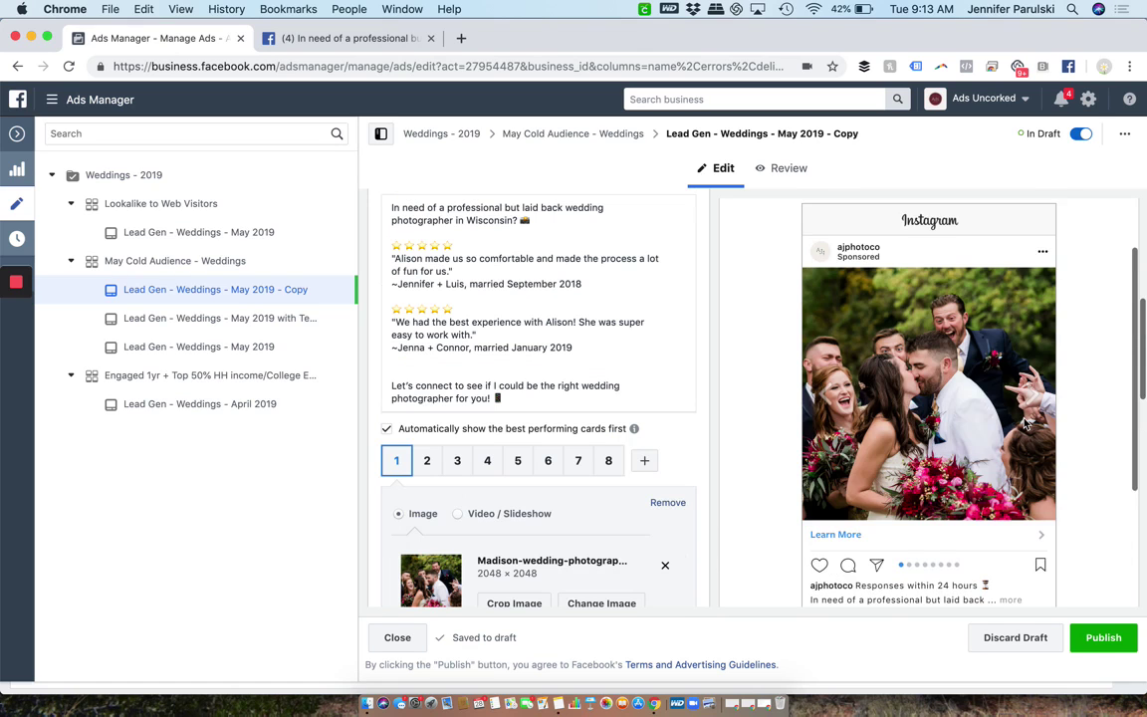
scroll(1025, 424, down, 1)
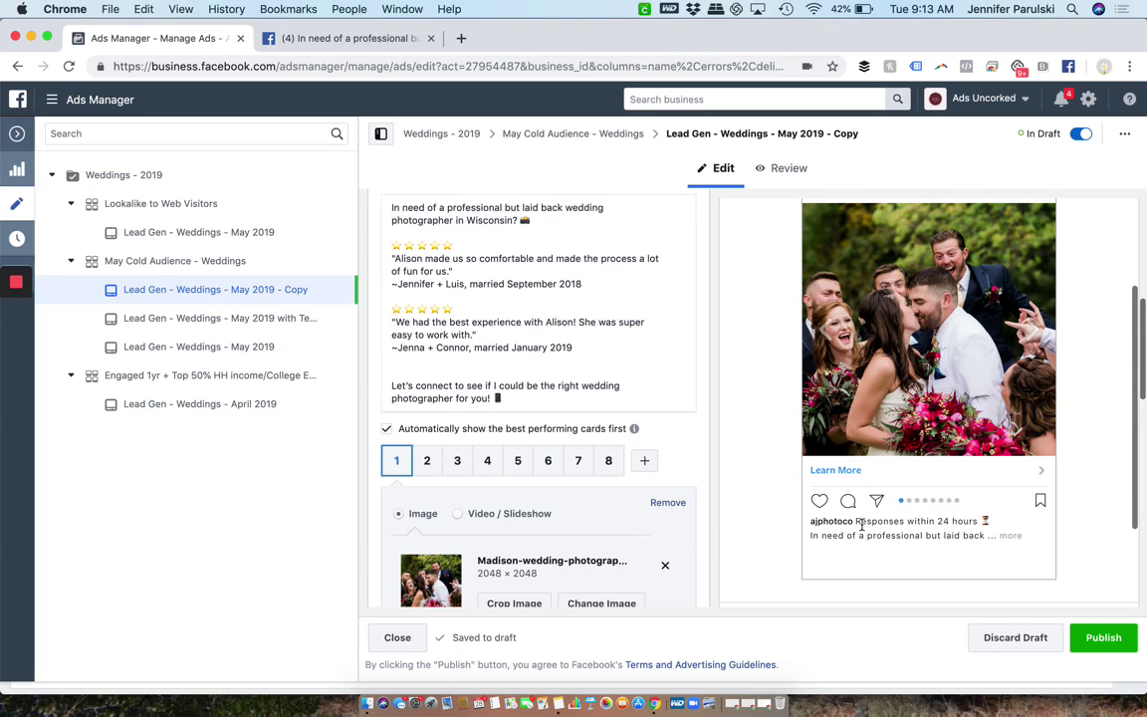
- Copy the opening question about needing a wedding photographer in Wisconsin and delete it so the ad text starts with the first star rating
scroll(571, 329, up, 2)
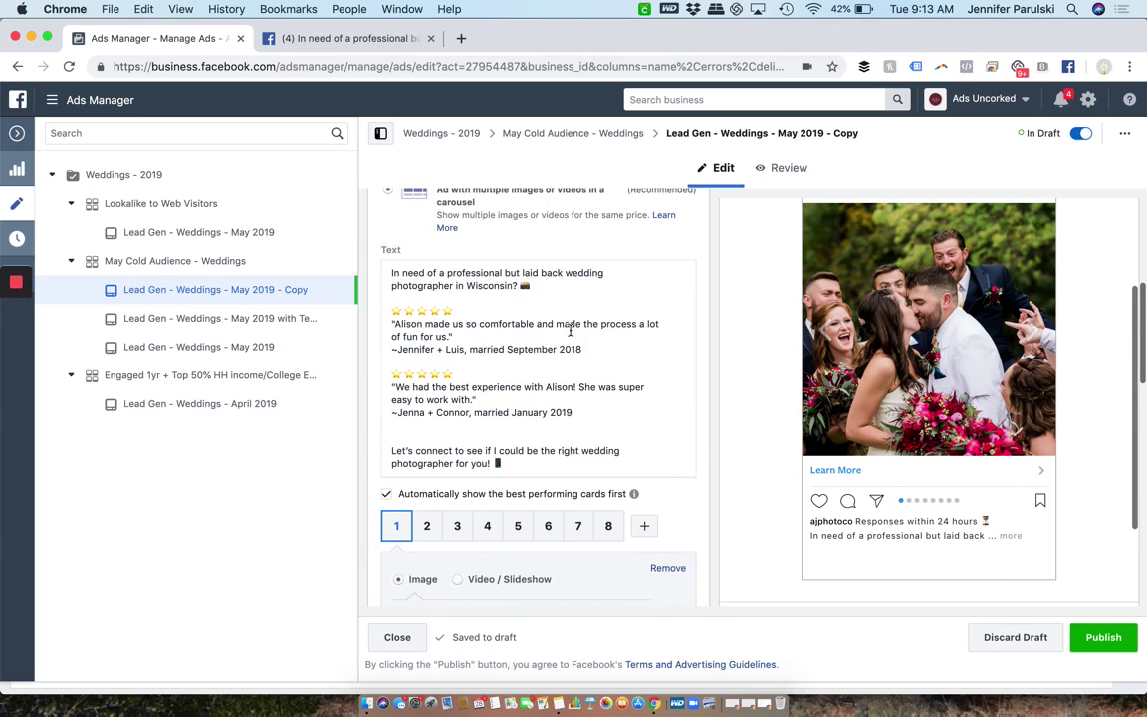
drag(538, 285, 379, 274)
key(super+c)
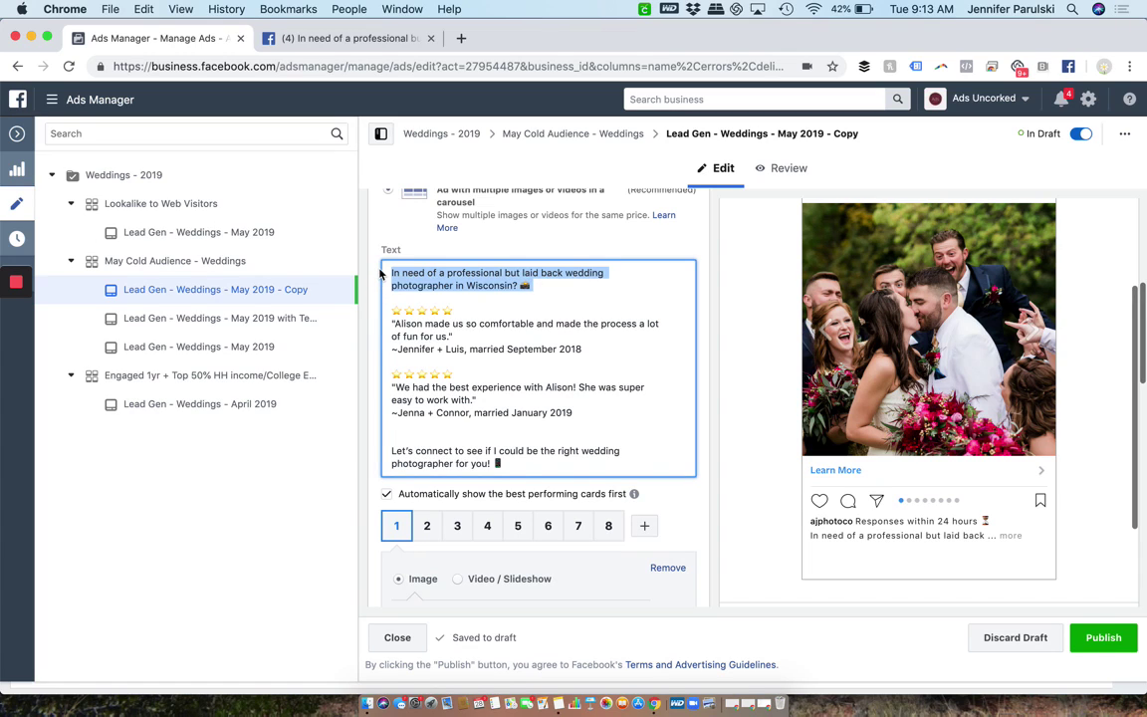
key(BackSpace)
key(BackSpace)
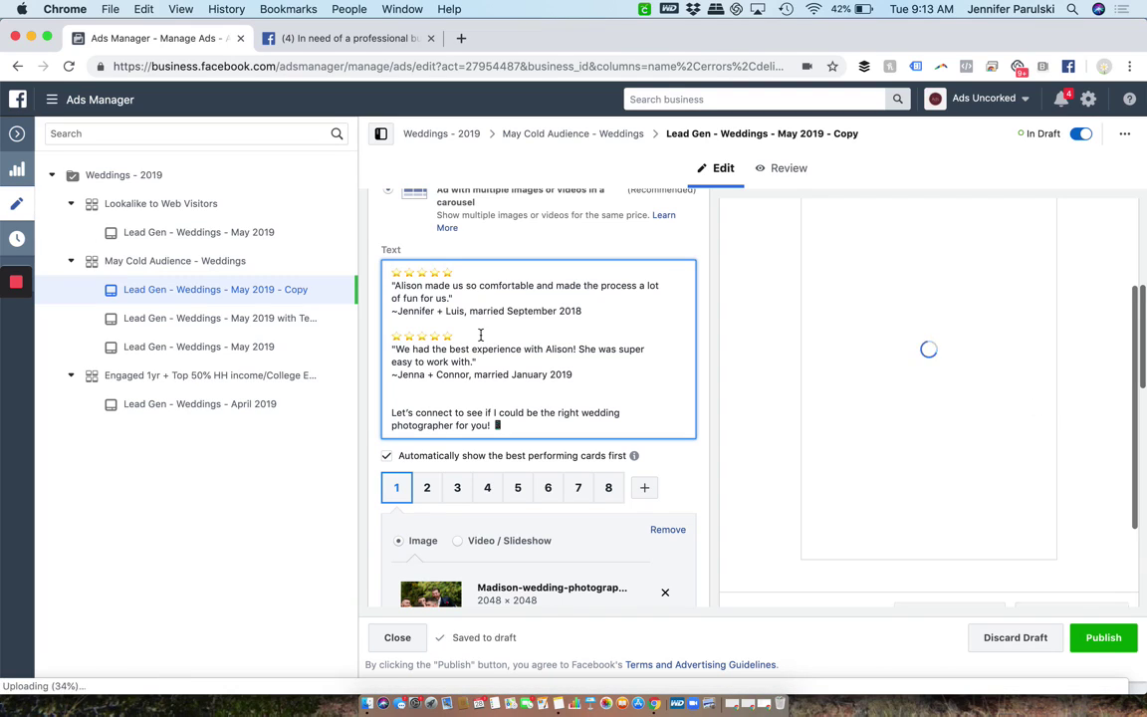
- Try placing the copied opening question just above the closing "Let's connect" invitation, and undo the paste
click(442, 397)
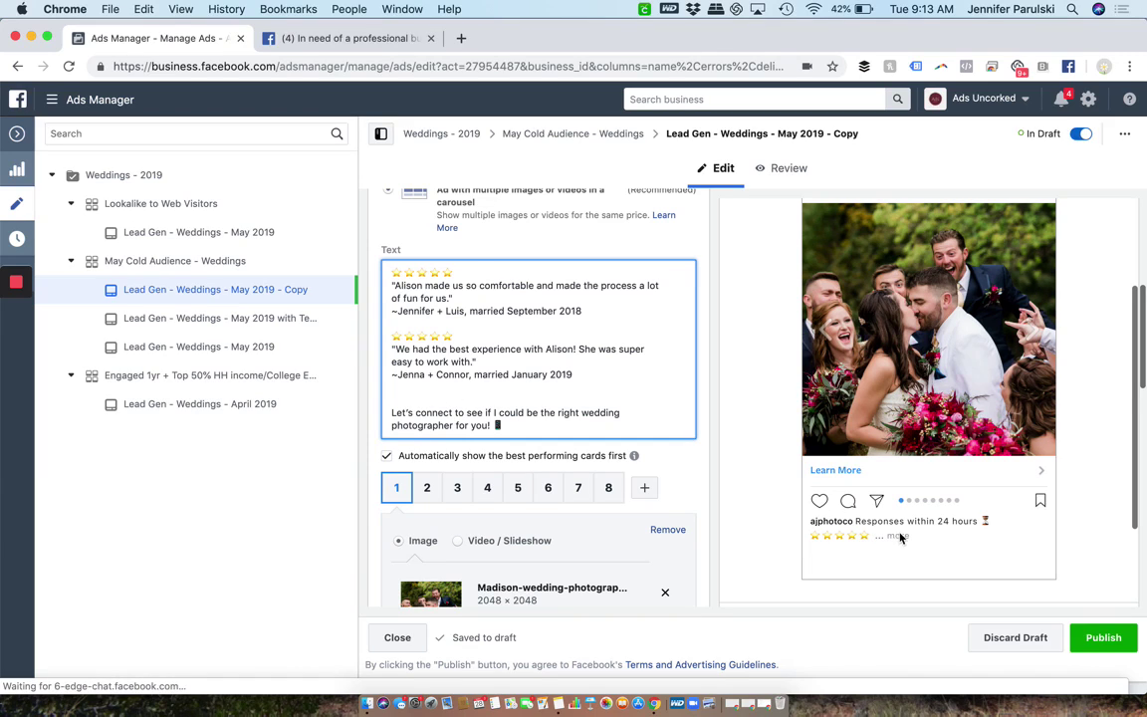
key(super+v)
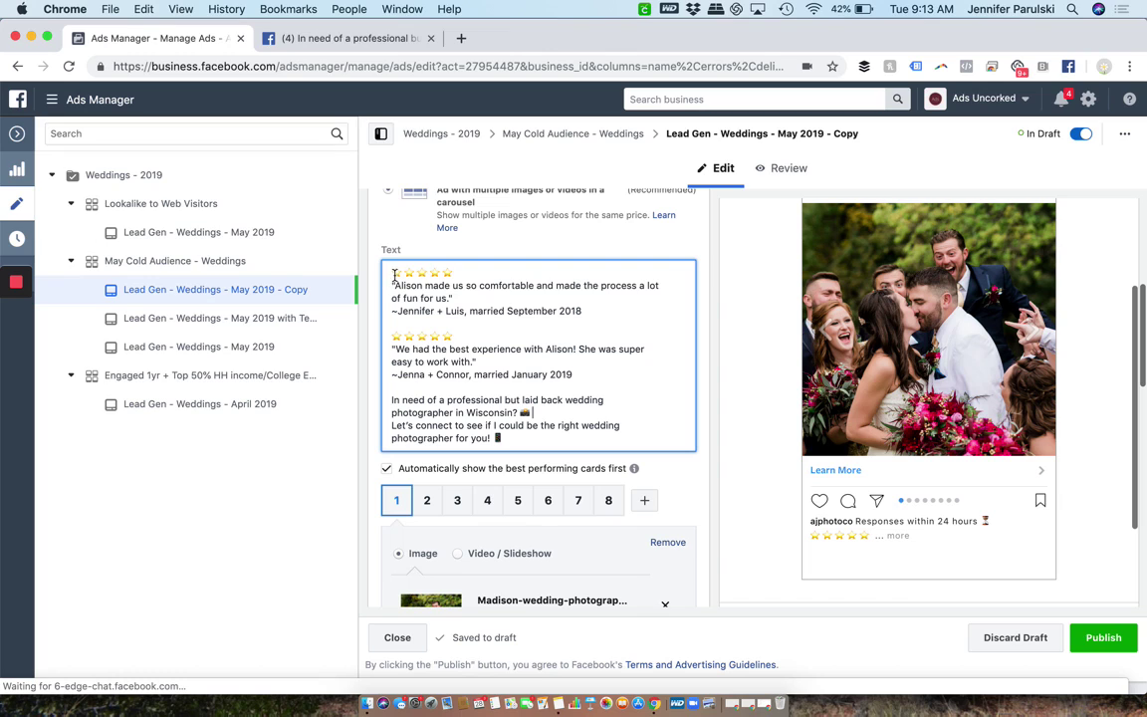
key(super+z)
key(super+z)
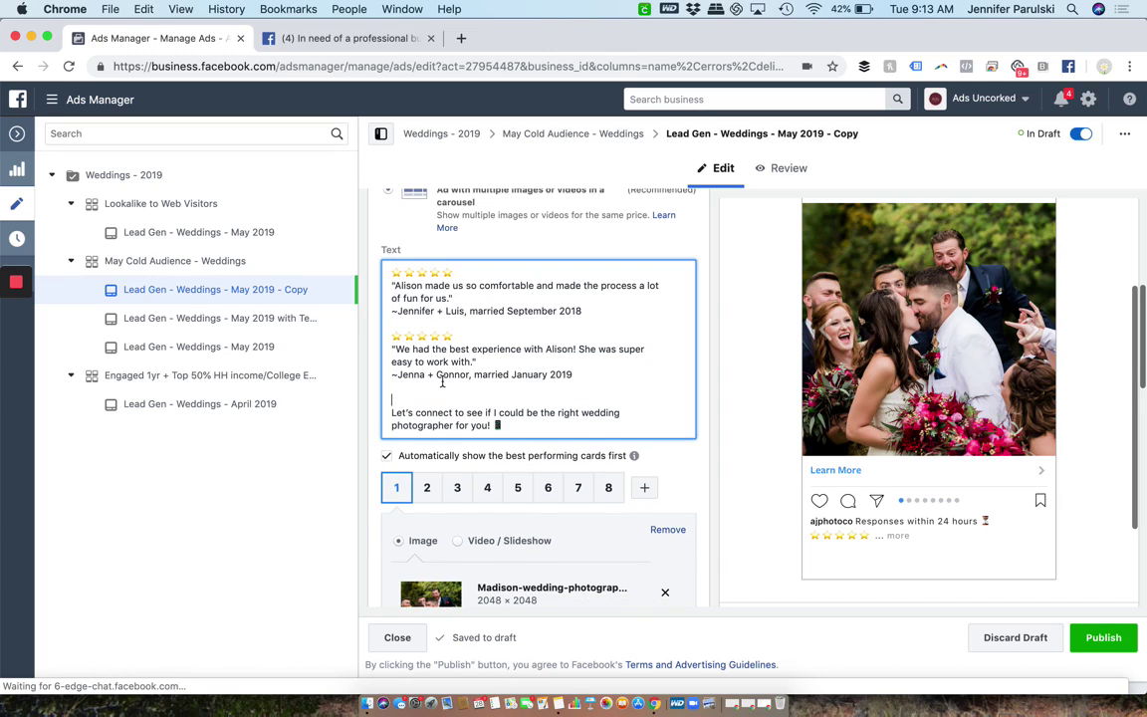
- Restore the deleted opening question about needing a wedding photographer in Wisconsin at the start of the ad text
key(super+shift+z)
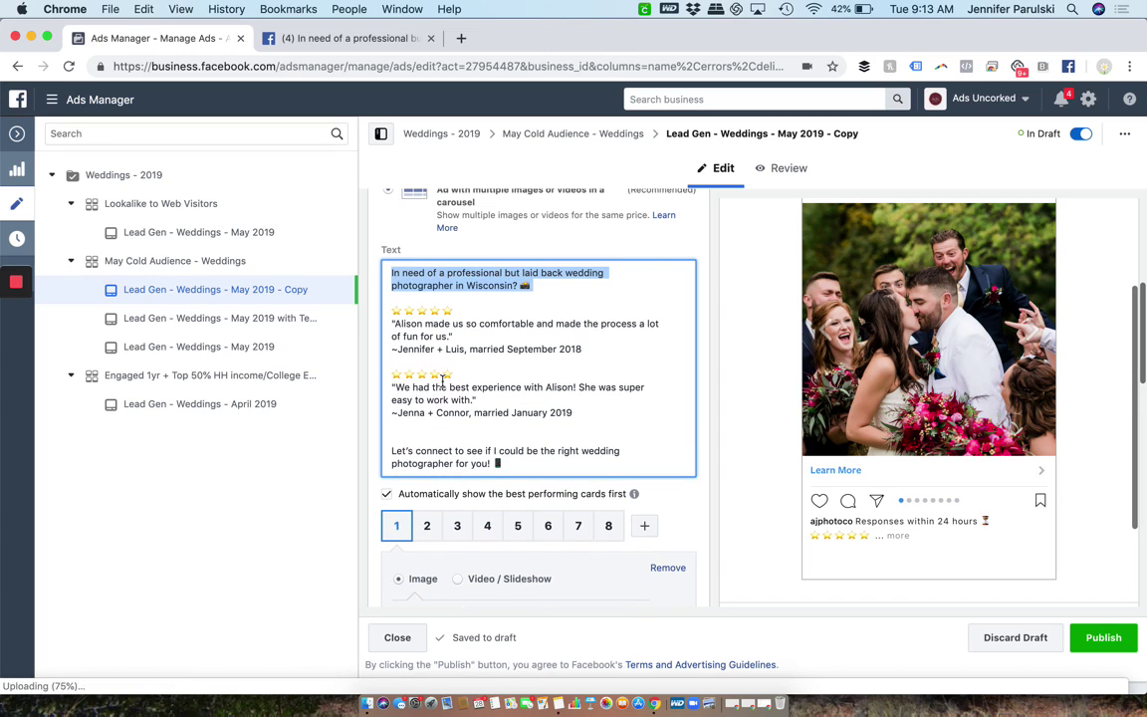
click(512, 326)
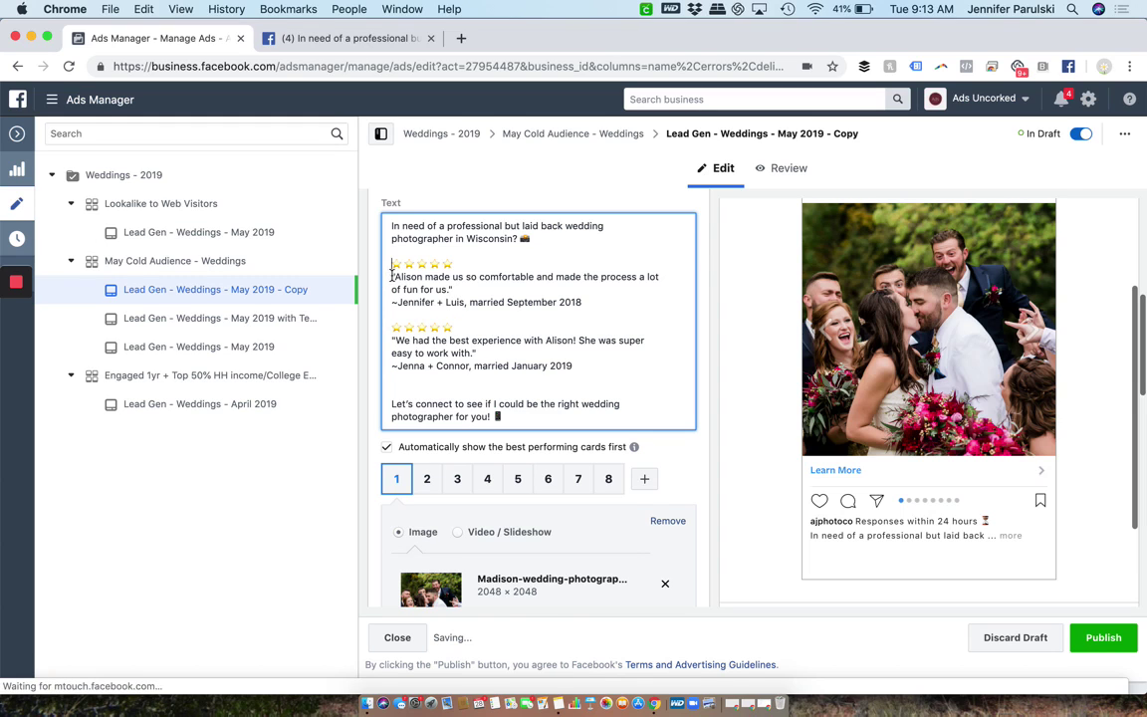
- Replace the first carousel card's headline with the first testimonial's quote, enclosed in quotation marks
drag(393, 278, 450, 290)
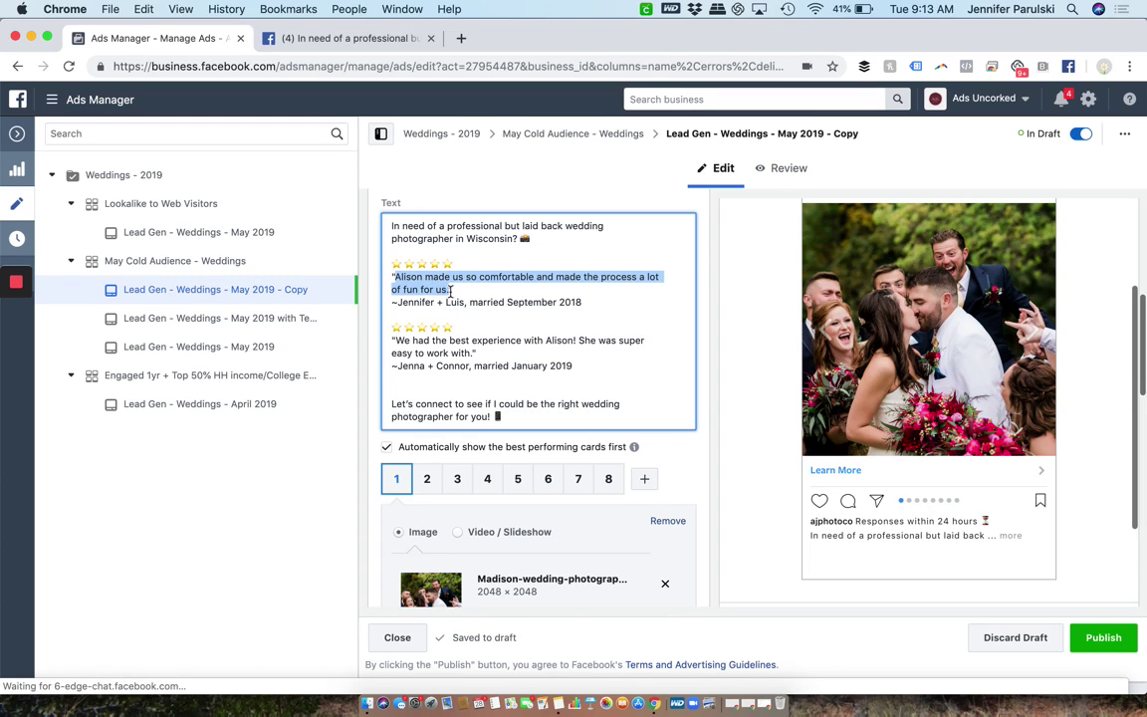
scroll(520, 313, down, 8)
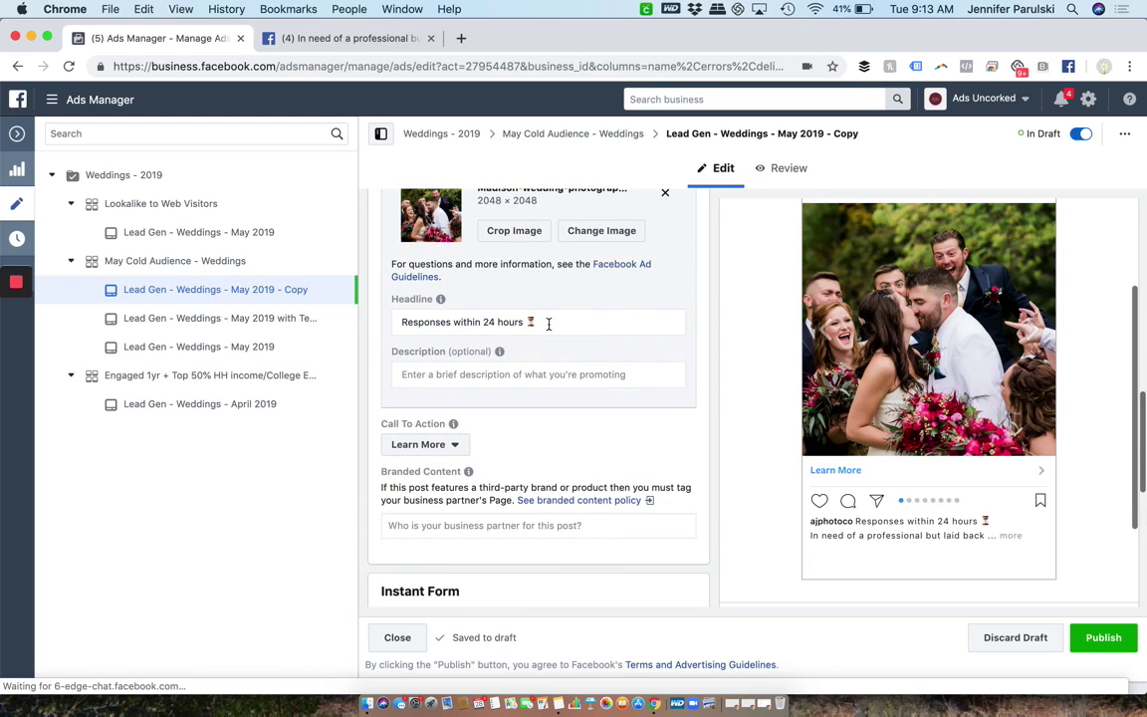
click(548, 324)
key(super+a)
text(Alison made us so comfortable and made the process a lot of fun for us.)
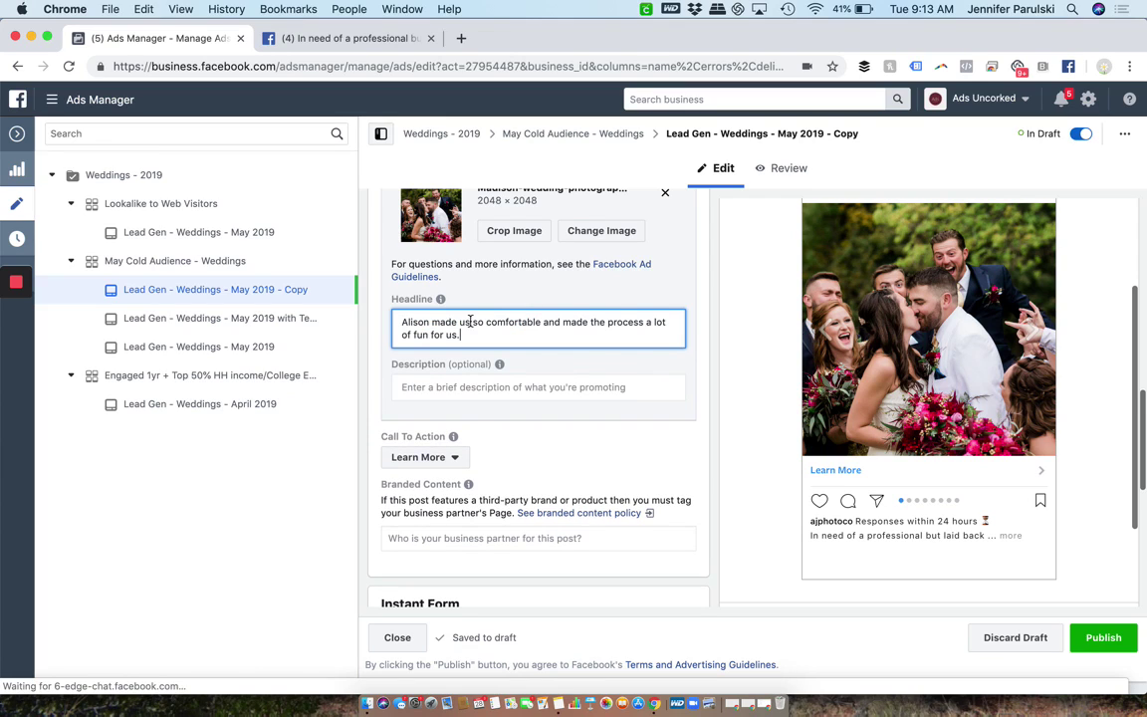
click(402, 322)
text(")
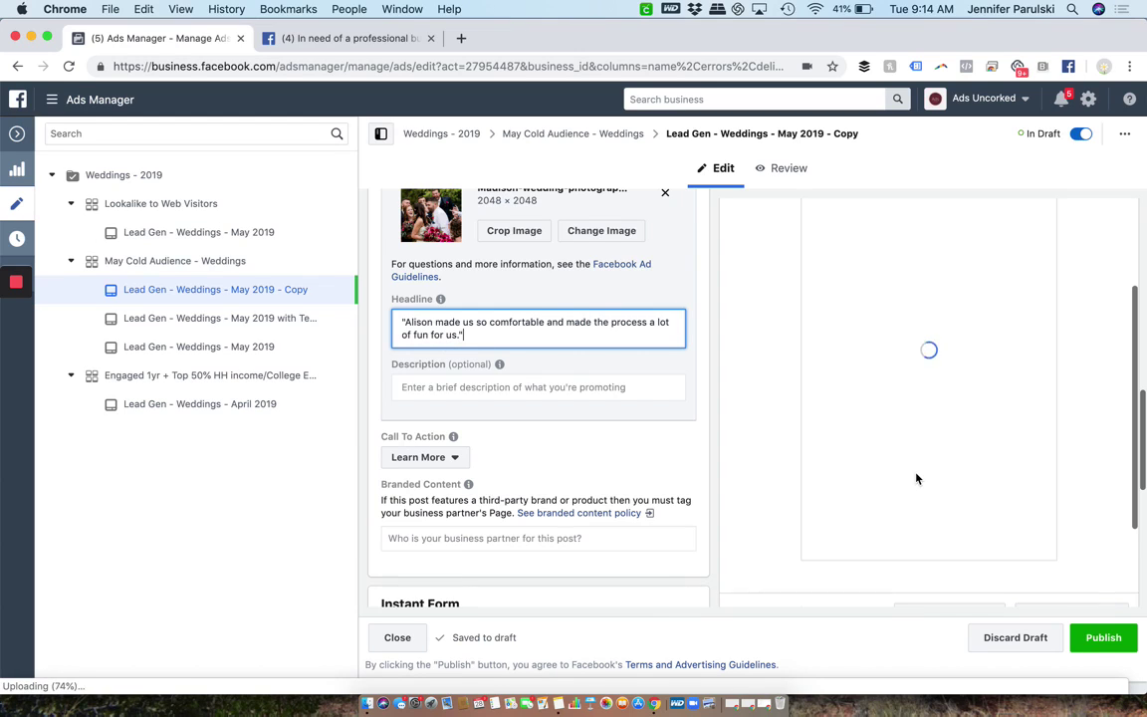
- Check the text and new headline in the Mobile News Feed preview, and publish the duplicated ad
scroll(826, 418, up, 2)
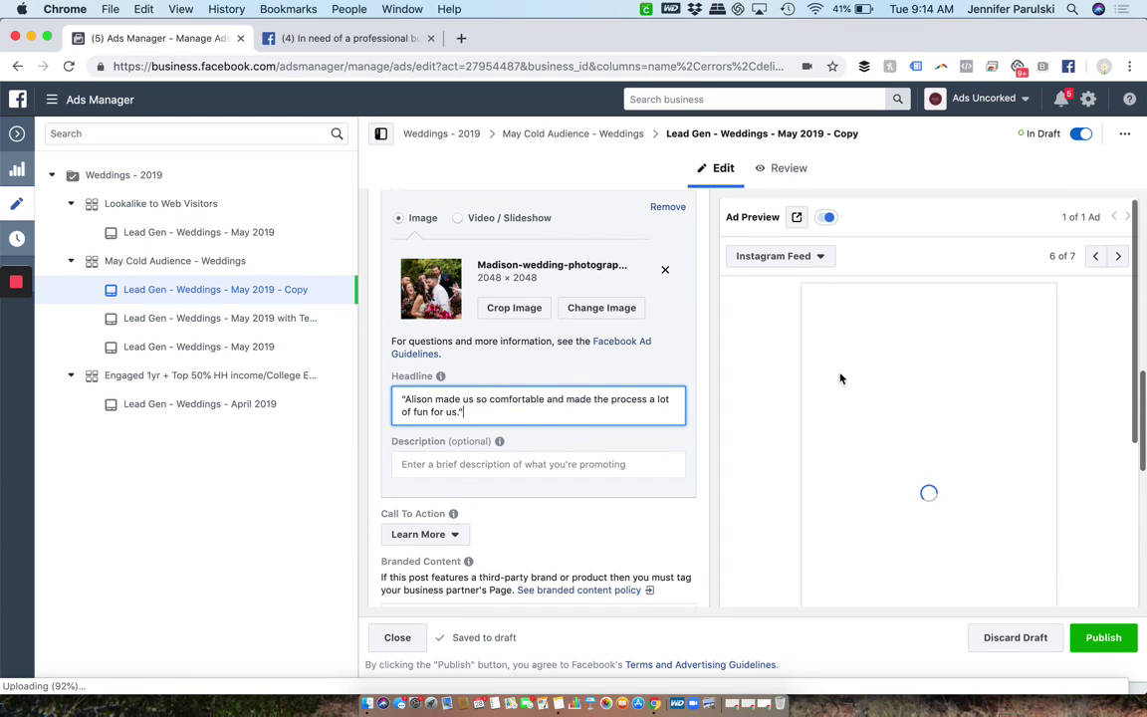
click(808, 261)
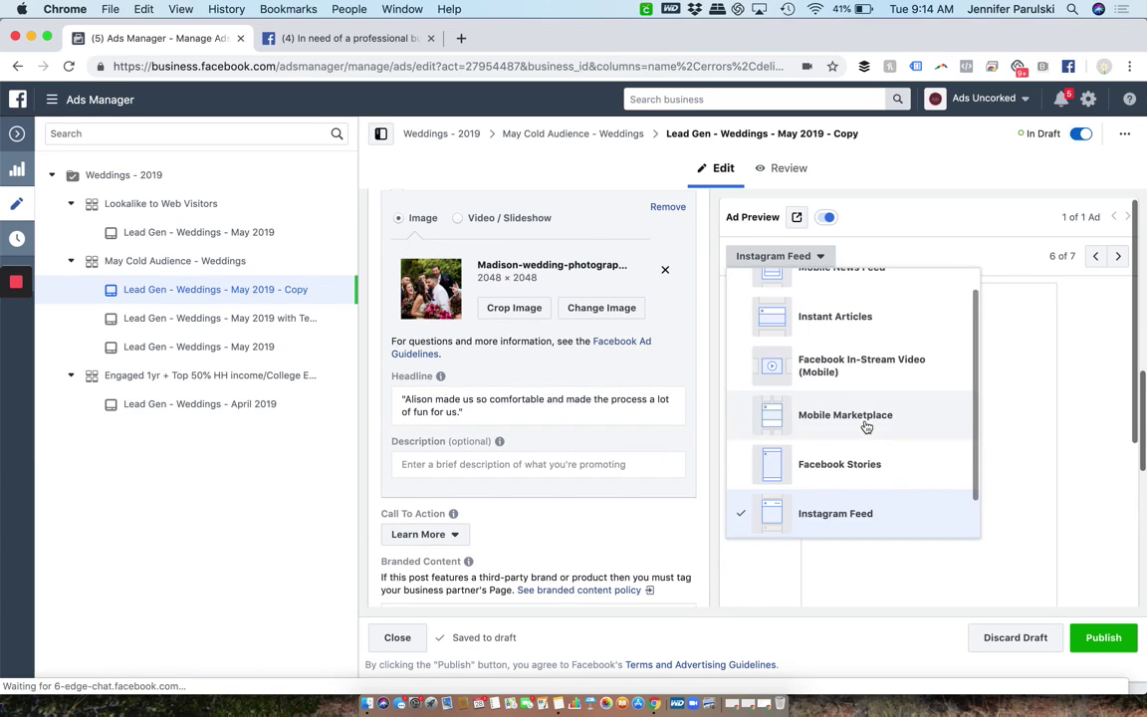
scroll(865, 428, up, 1)
click(797, 304)
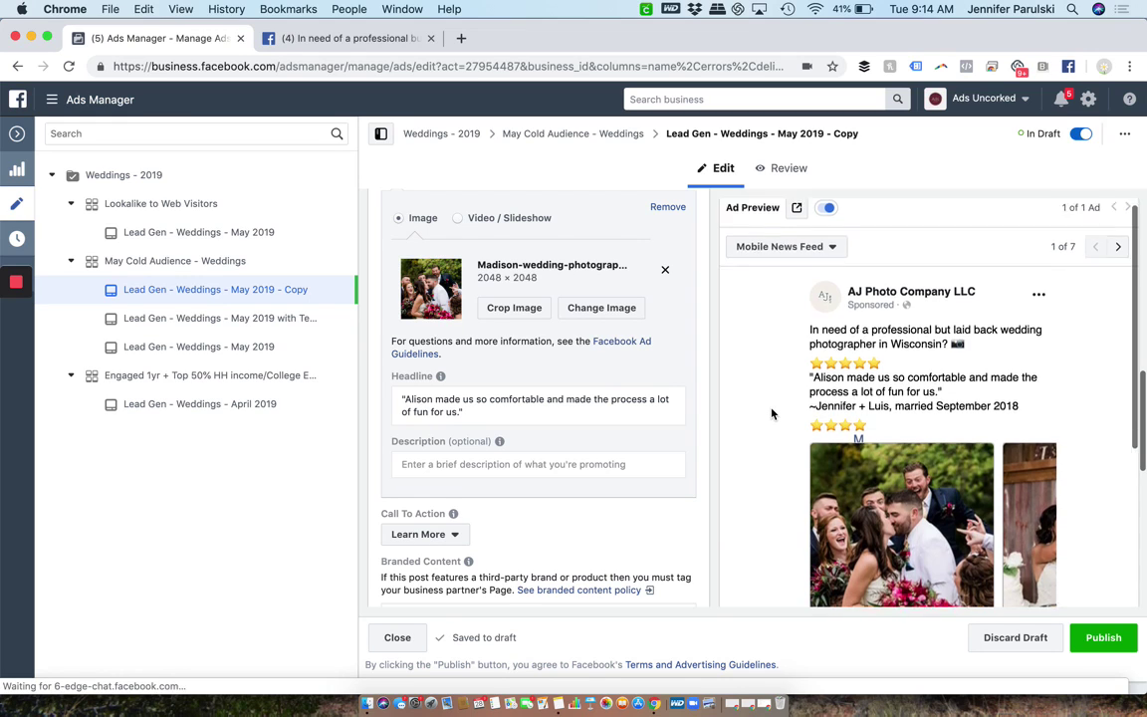
scroll(771, 413, down, 5)
scroll(772, 414, up, 3)
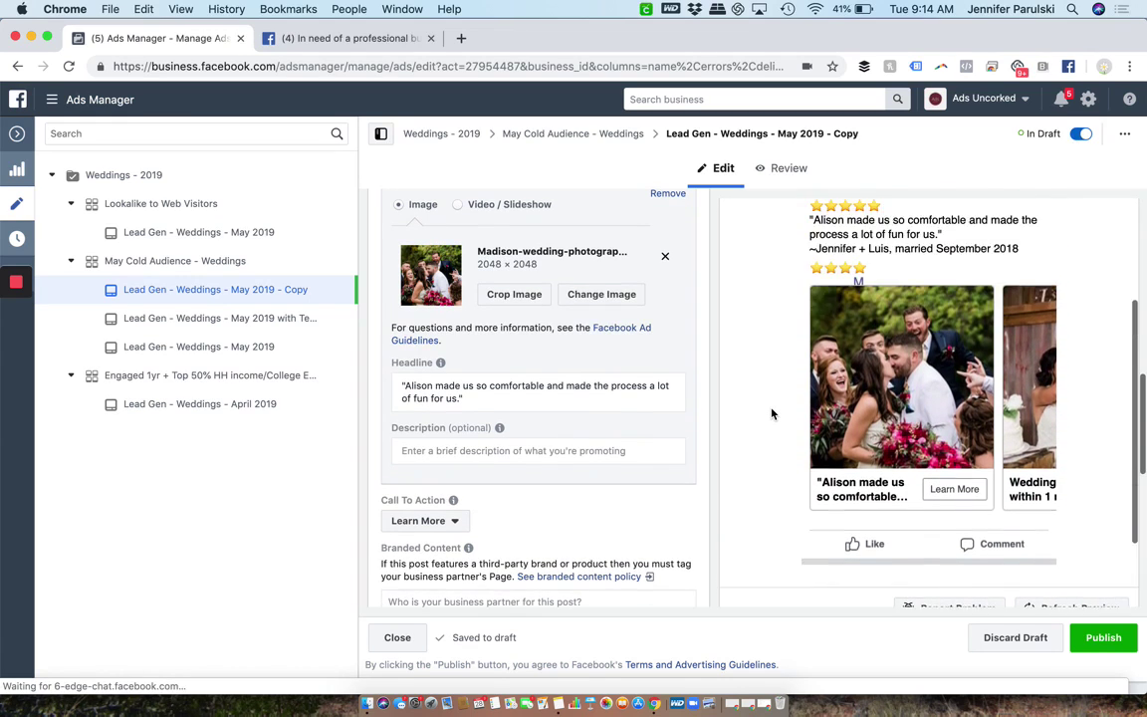
scroll(772, 414, down, 1)
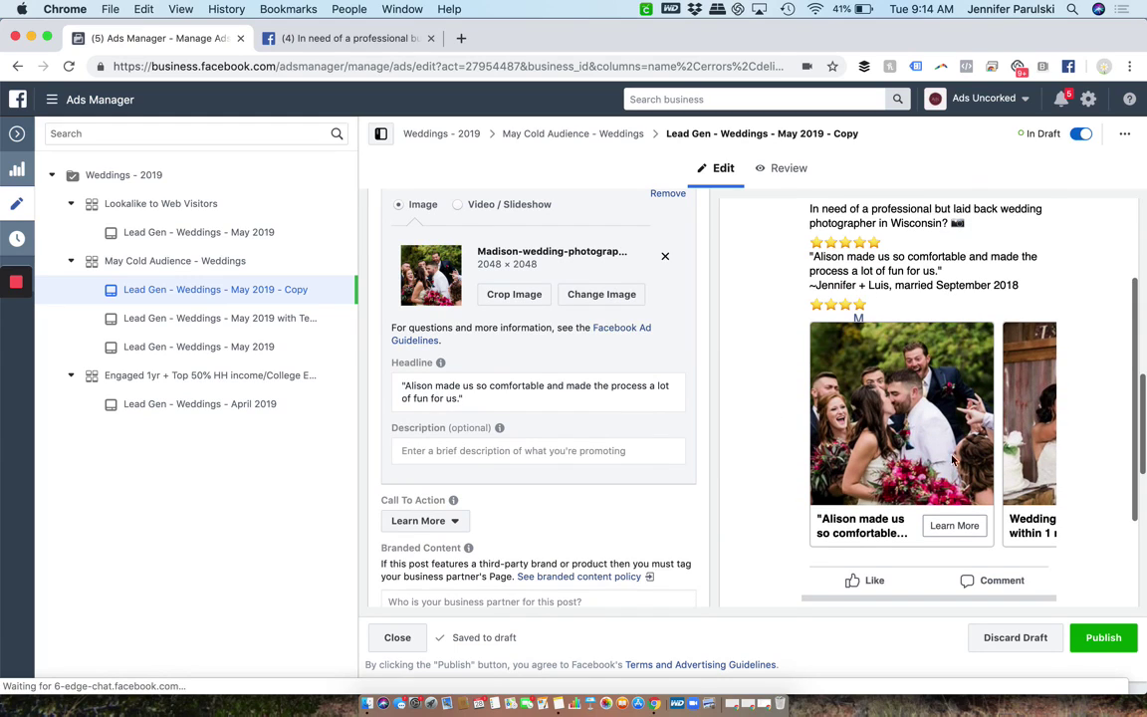
scroll(601, 411, up, 8)
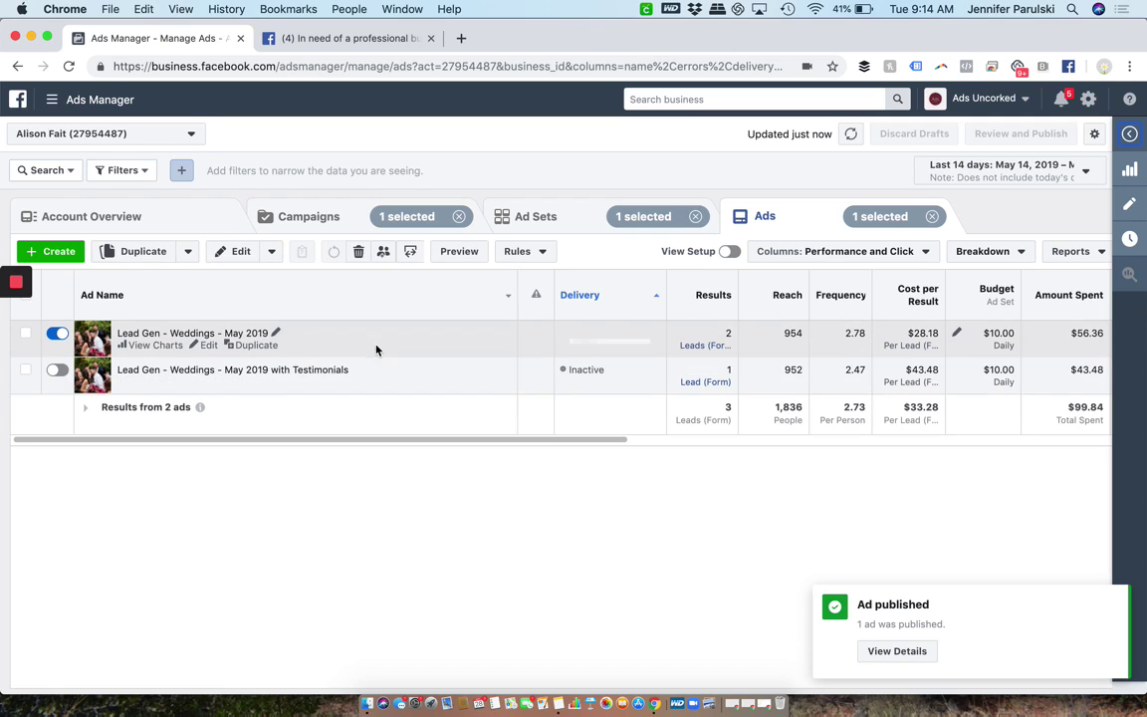
- Duplicate the original "Lead Gen - Weddings - May 2019" ad once into the Weddings - 2019 campaign's May Cold Audience - Weddings ad set
click(256, 344)
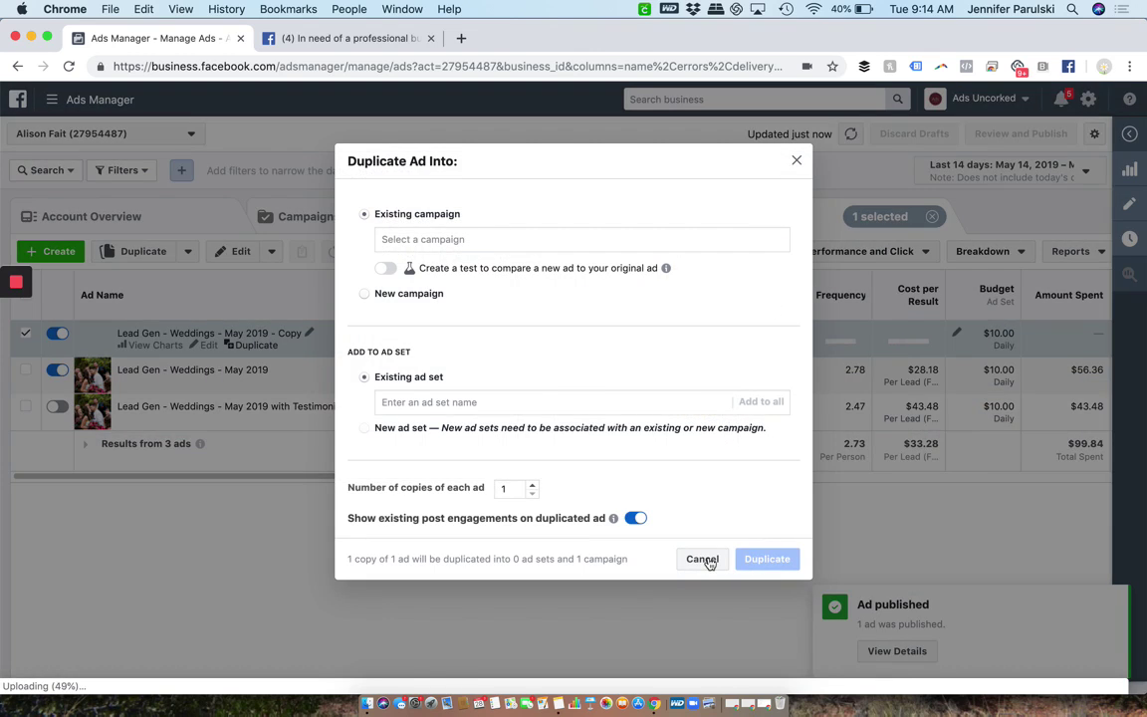
click(707, 559)
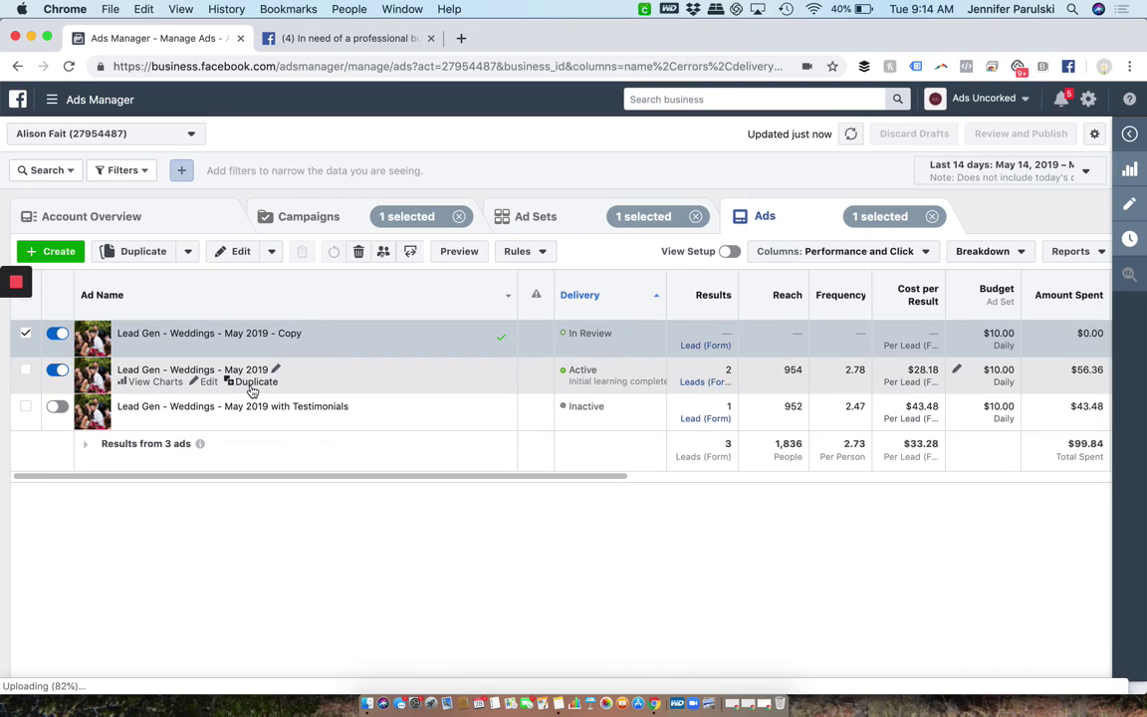
click(254, 383)
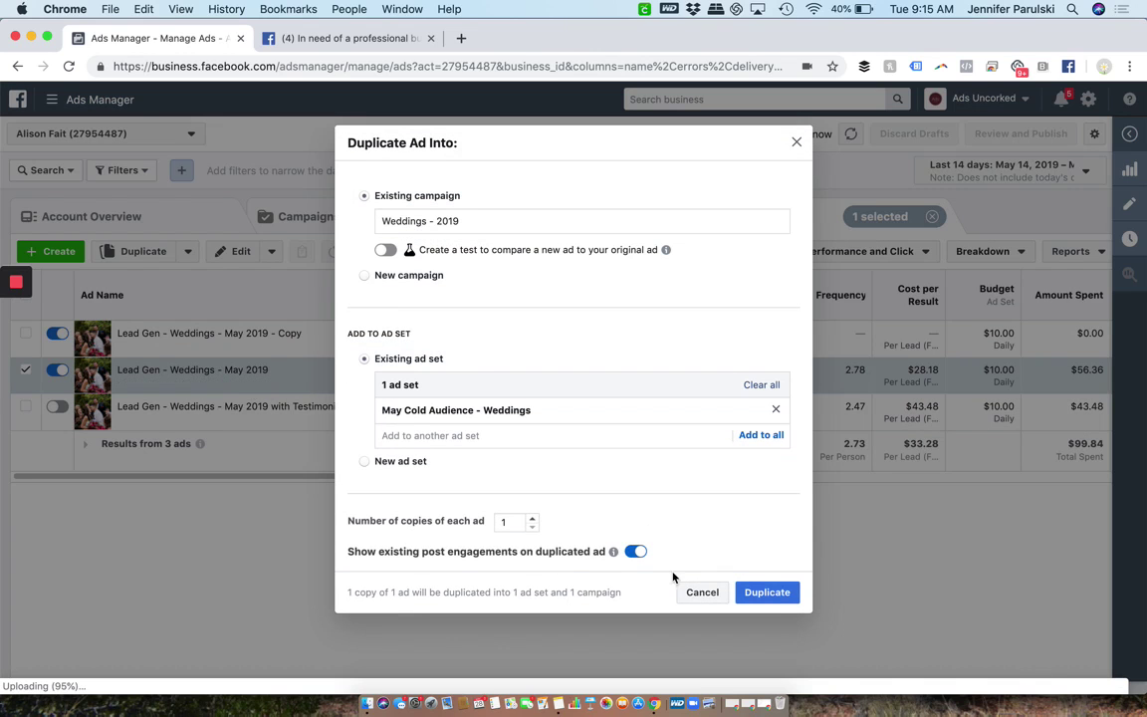
click(779, 595)
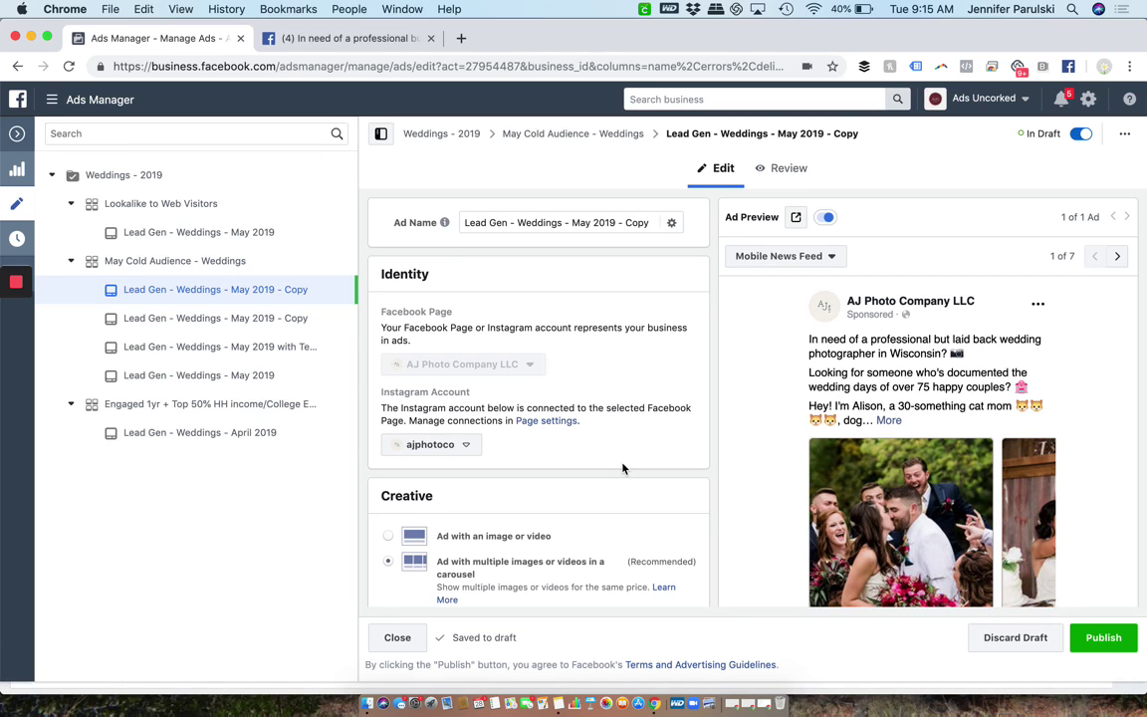
- Change the first carousel card's image to the account photo of the bride with a bouquet beside the groom in a navy suit
scroll(622, 468, down, 5)
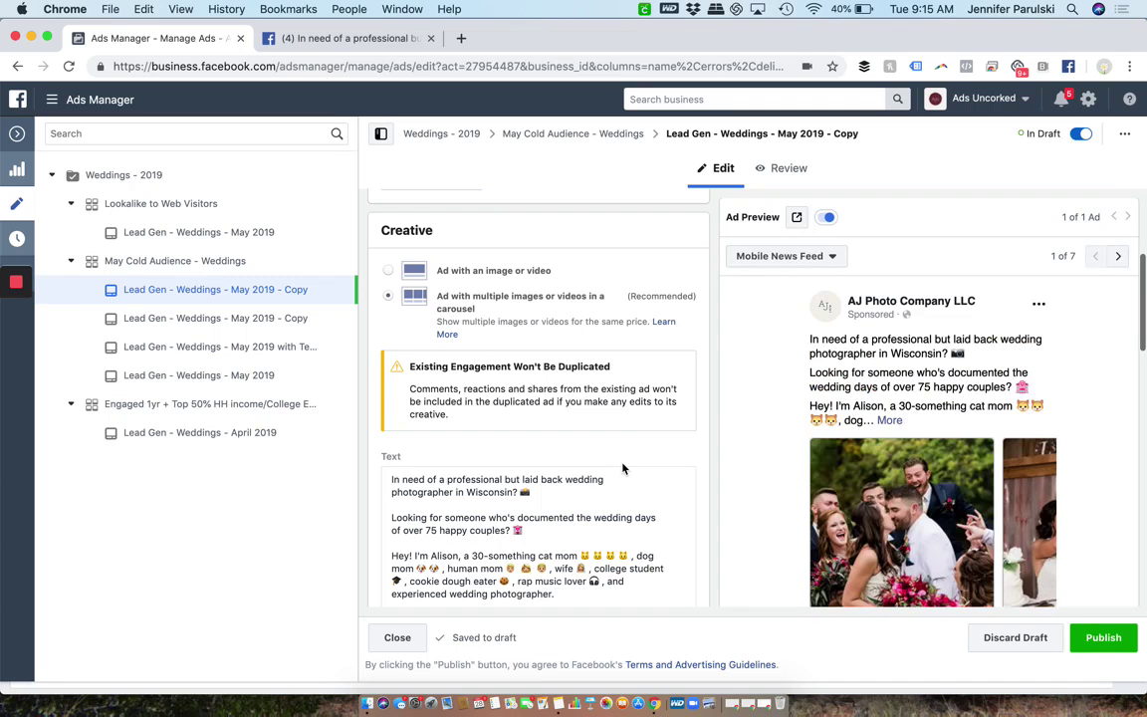
scroll(622, 468, down, 5)
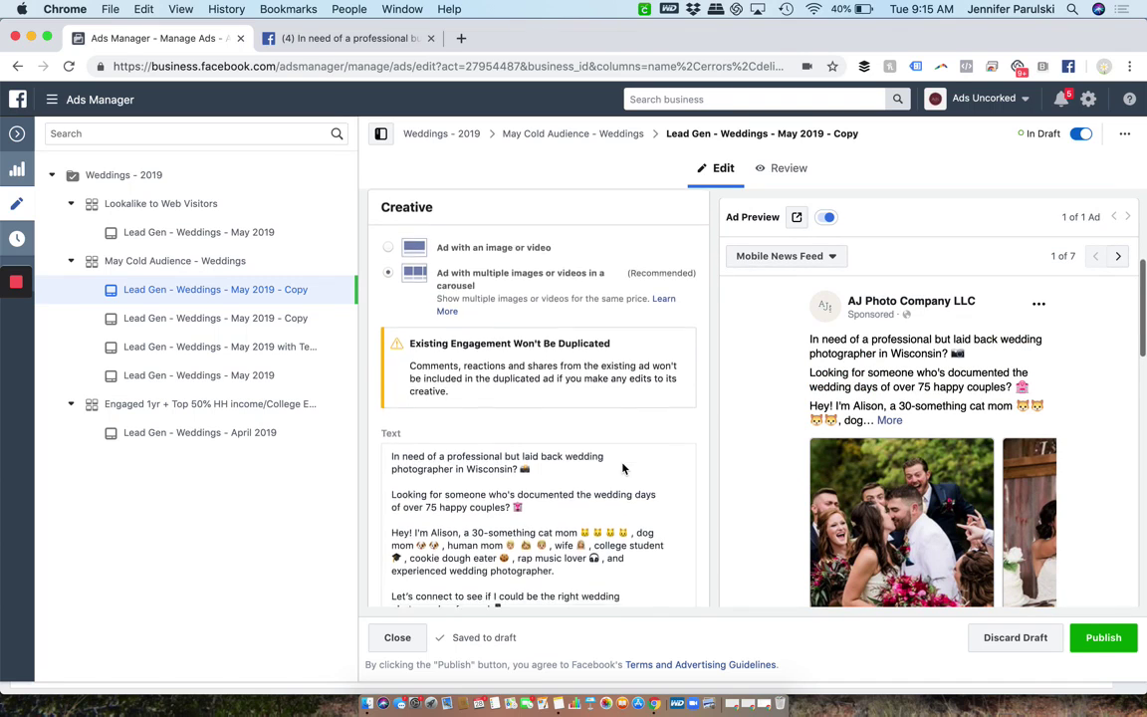
scroll(622, 463, down, 3)
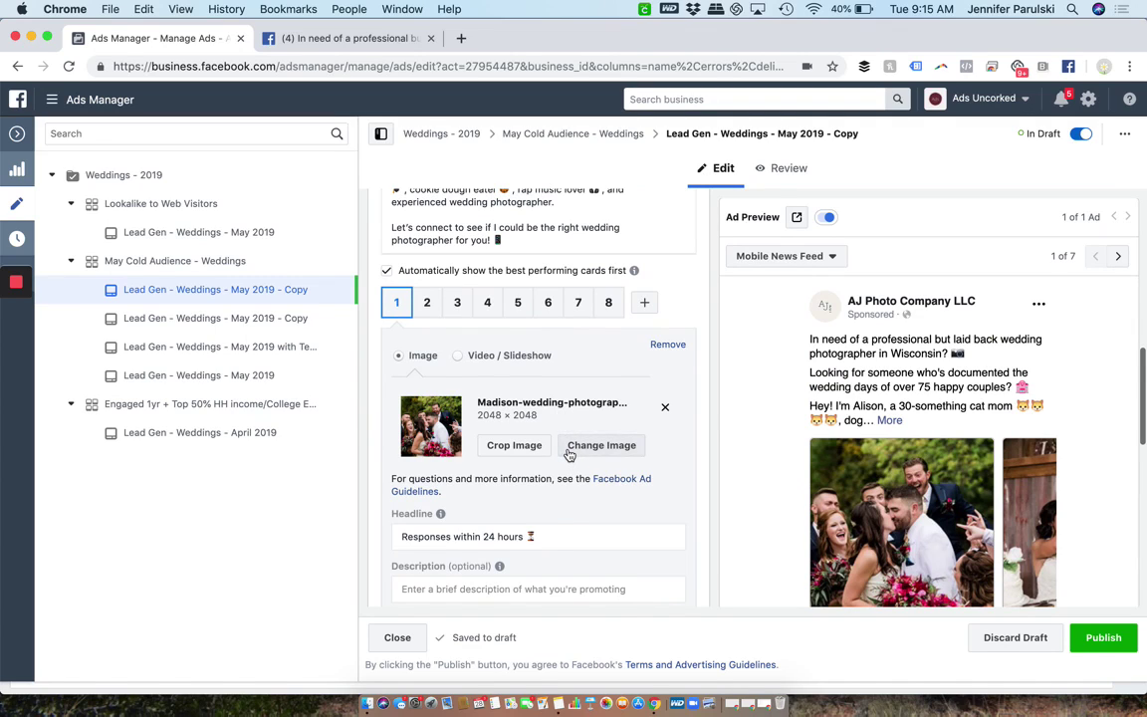
click(569, 448)
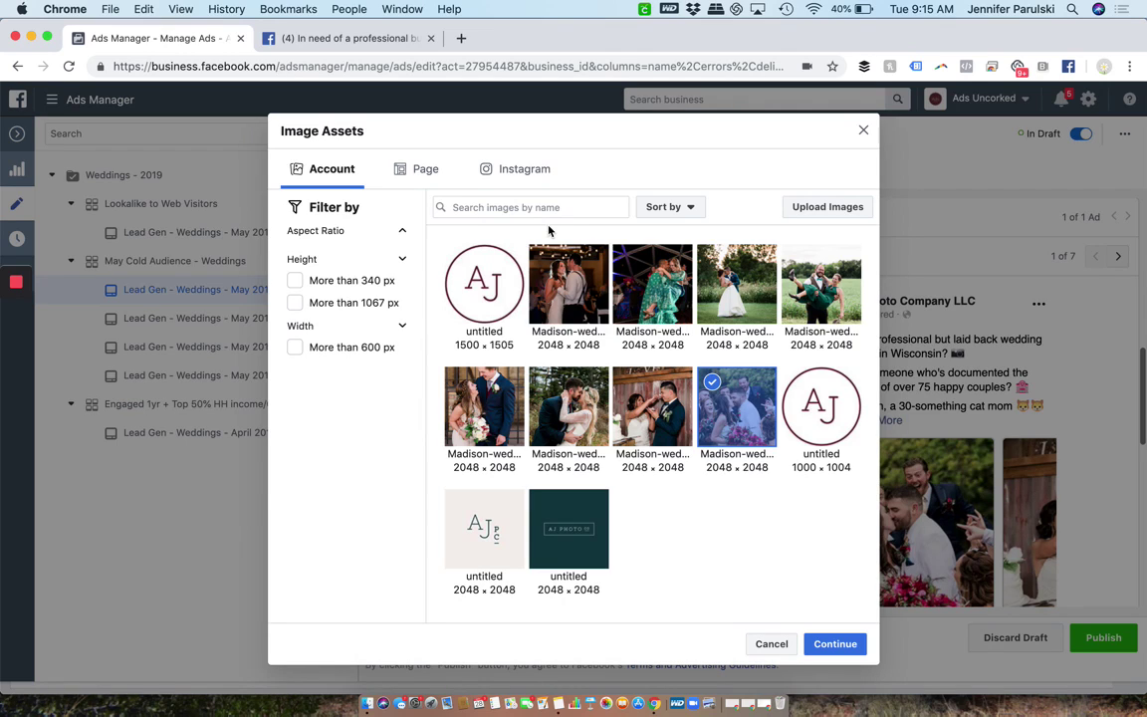
click(583, 424)
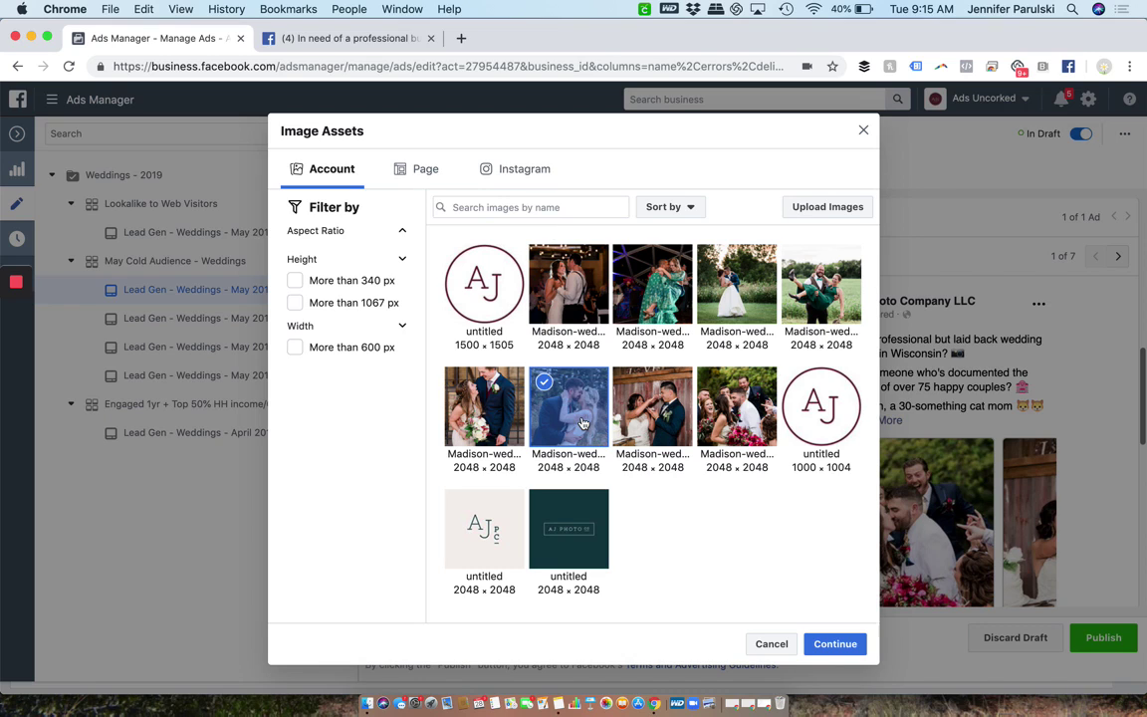
click(502, 425)
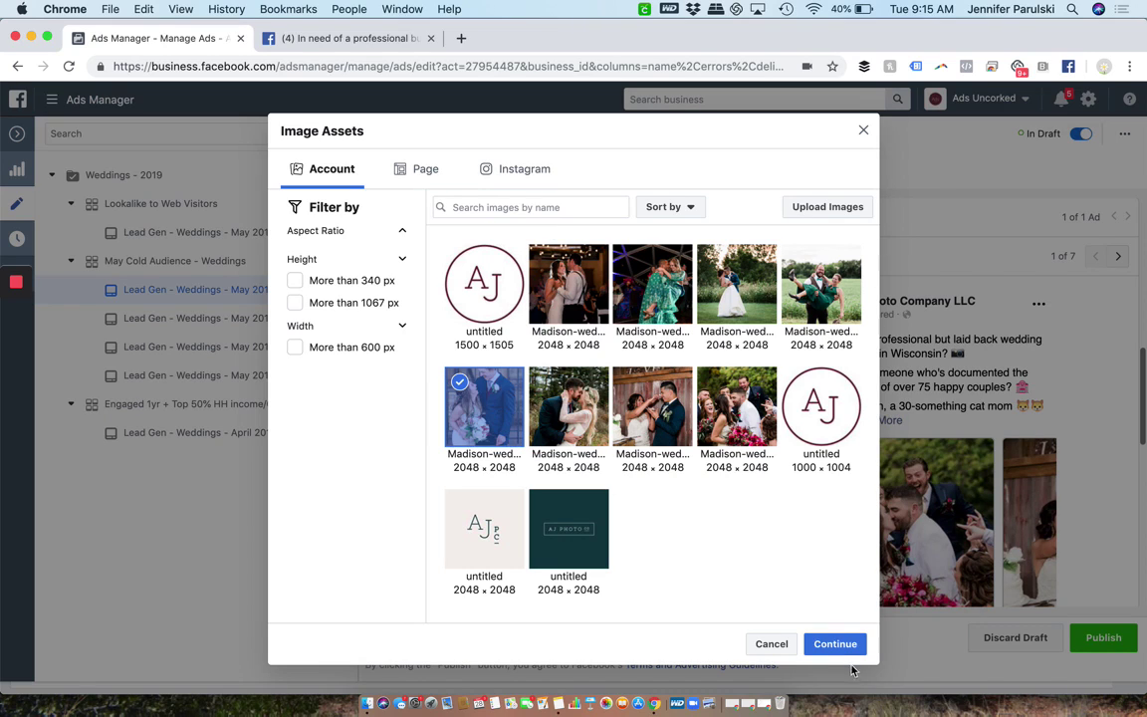
click(827, 645)
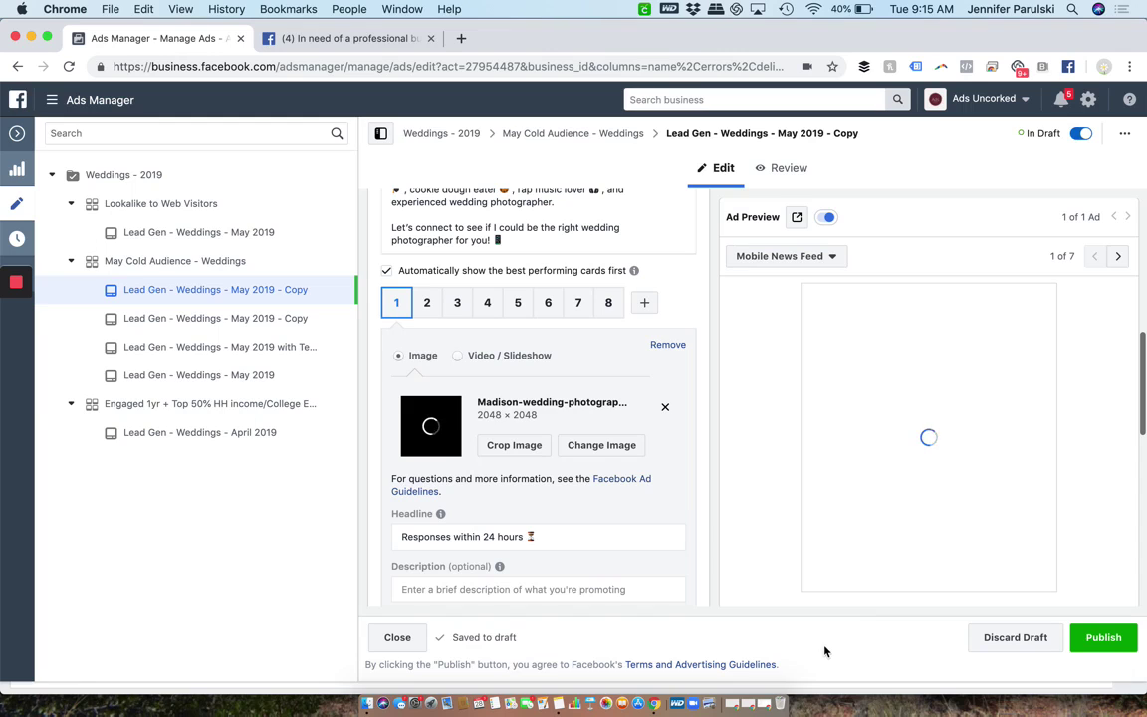
- Change the second carousel card's image to the account photo of the couple standing in a green field
click(427, 304)
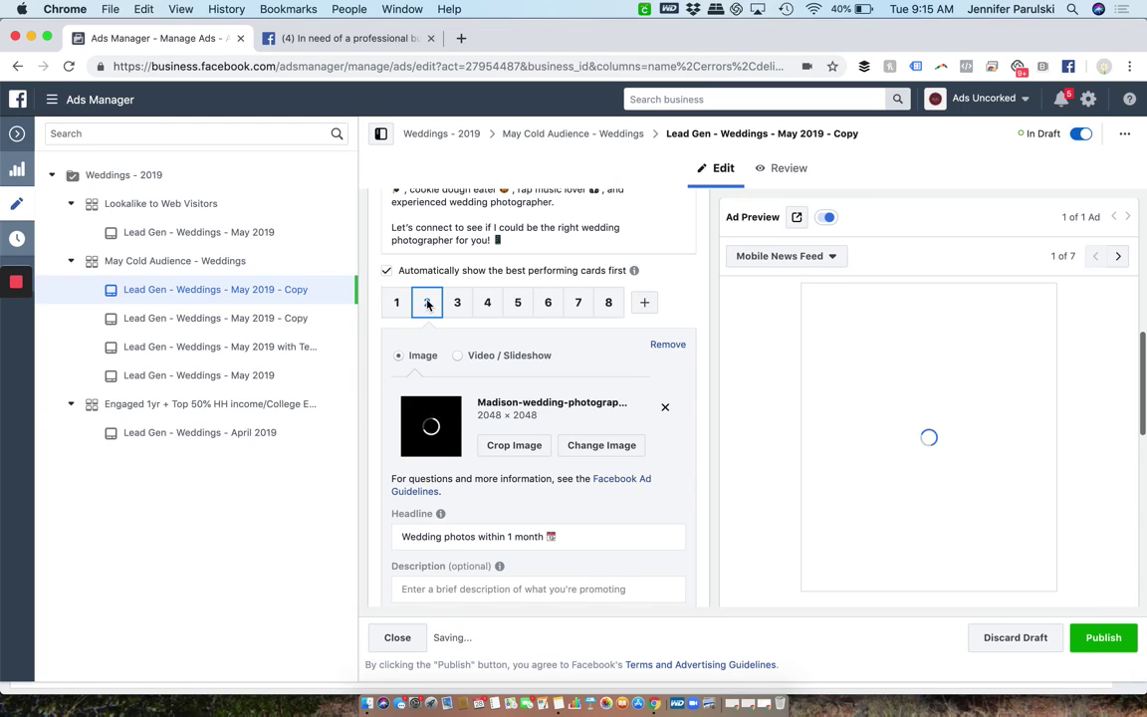
click(616, 449)
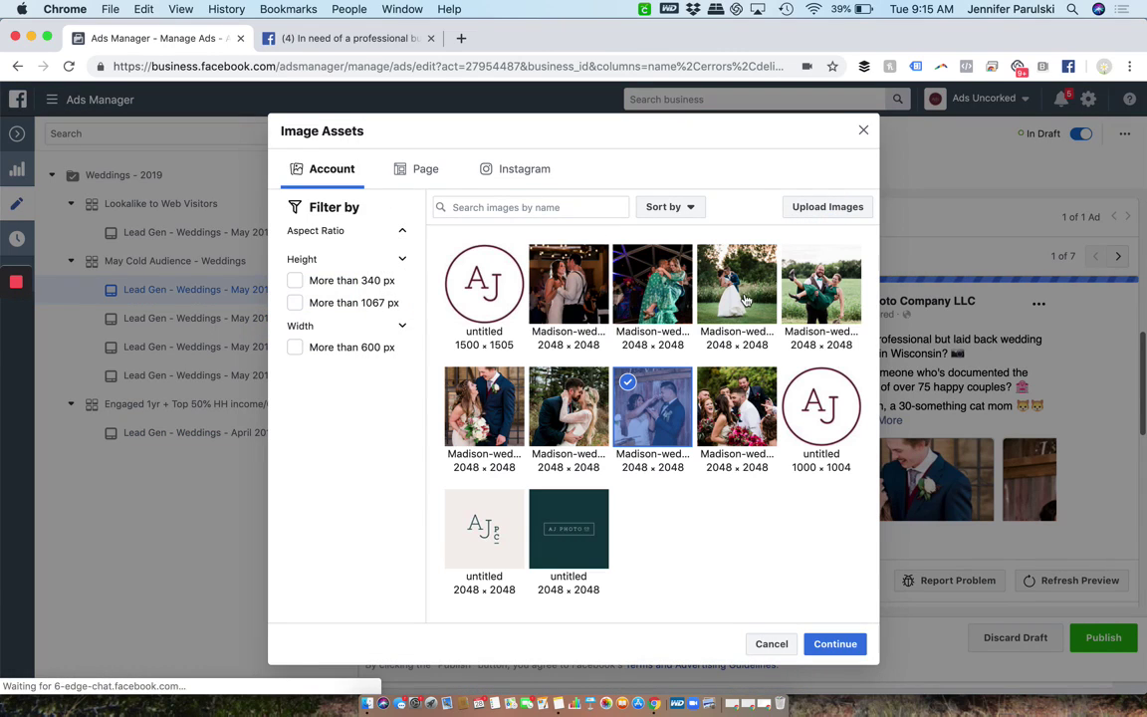
click(741, 296)
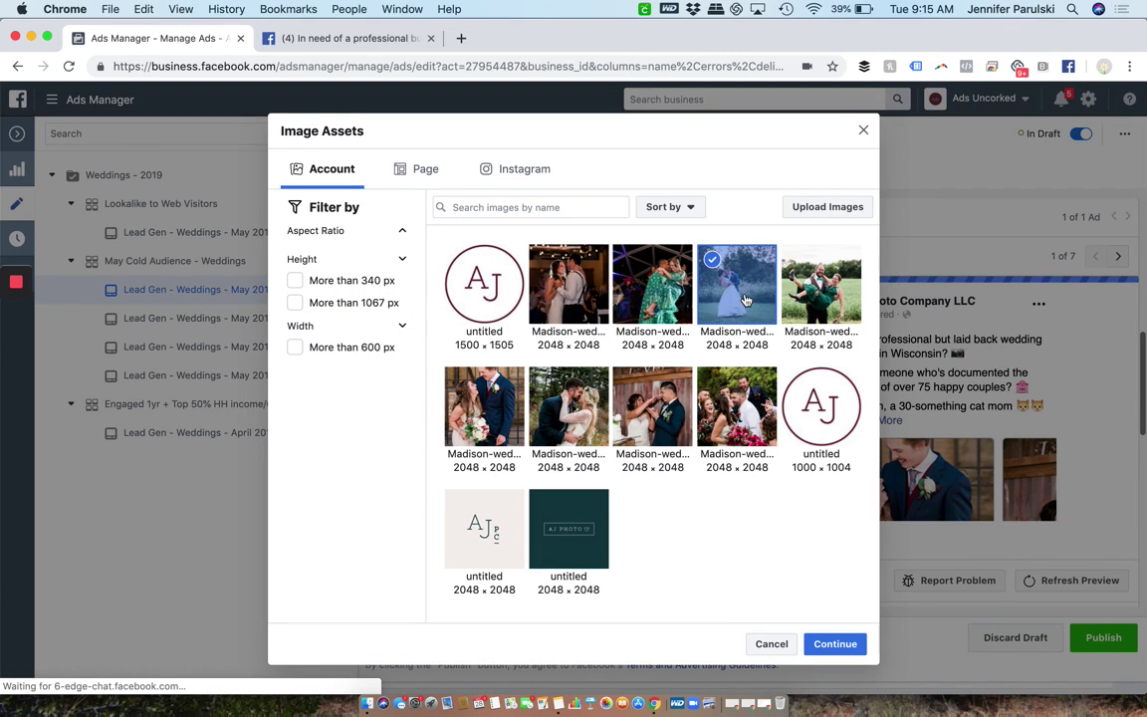
click(834, 644)
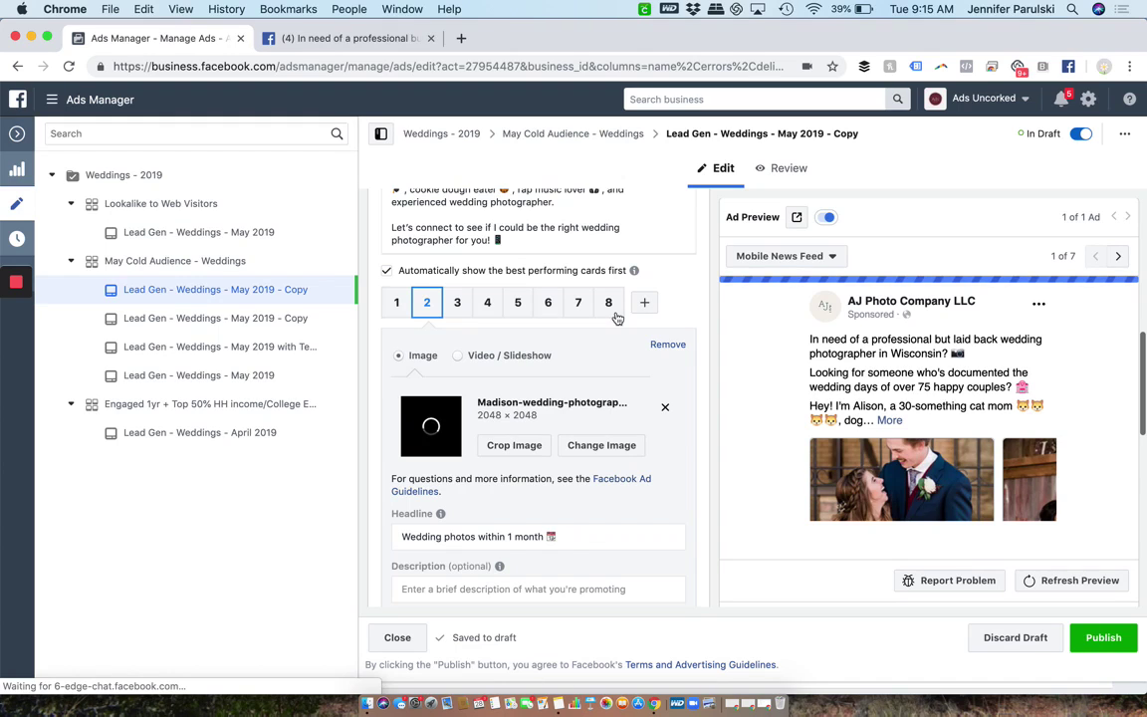
- Open the image choices for the third carousel card and browse the connected Instagram account's photos for a suitable replacement
click(456, 304)
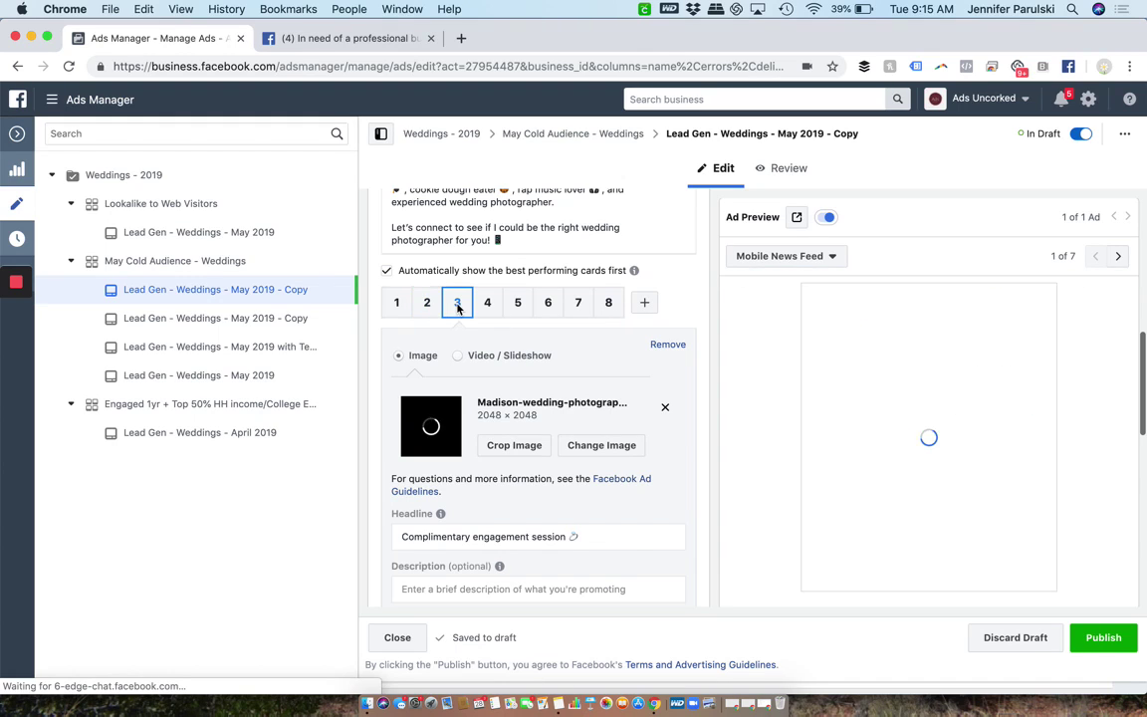
click(612, 446)
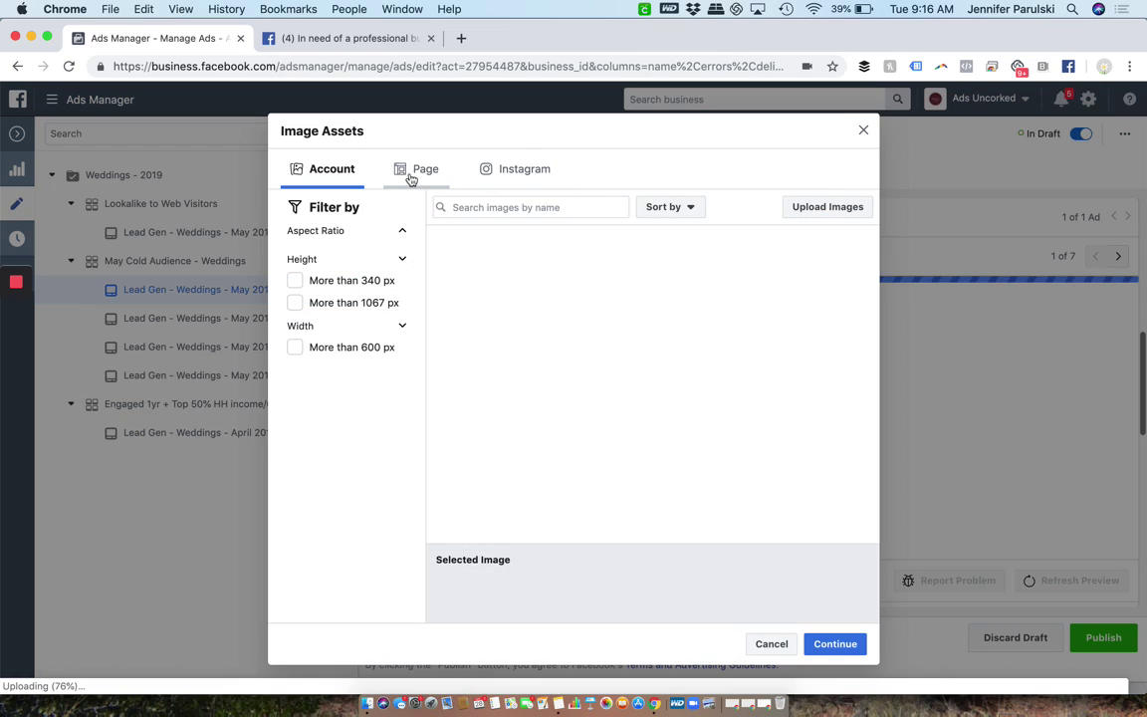
click(411, 176)
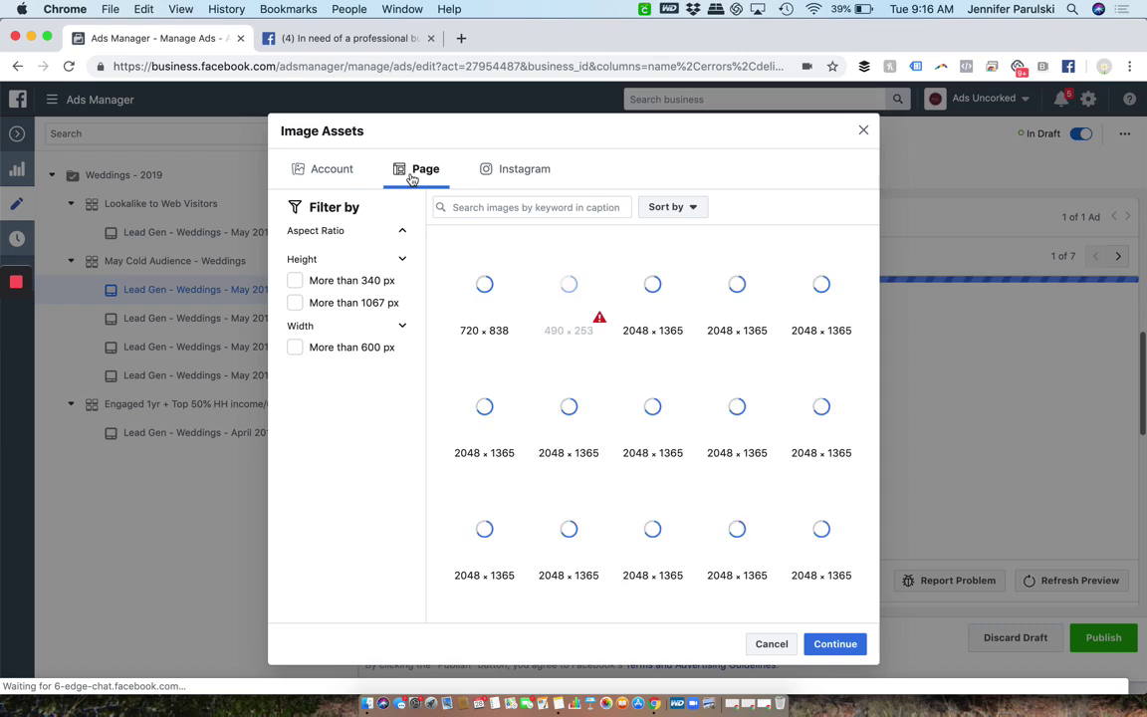
click(503, 173)
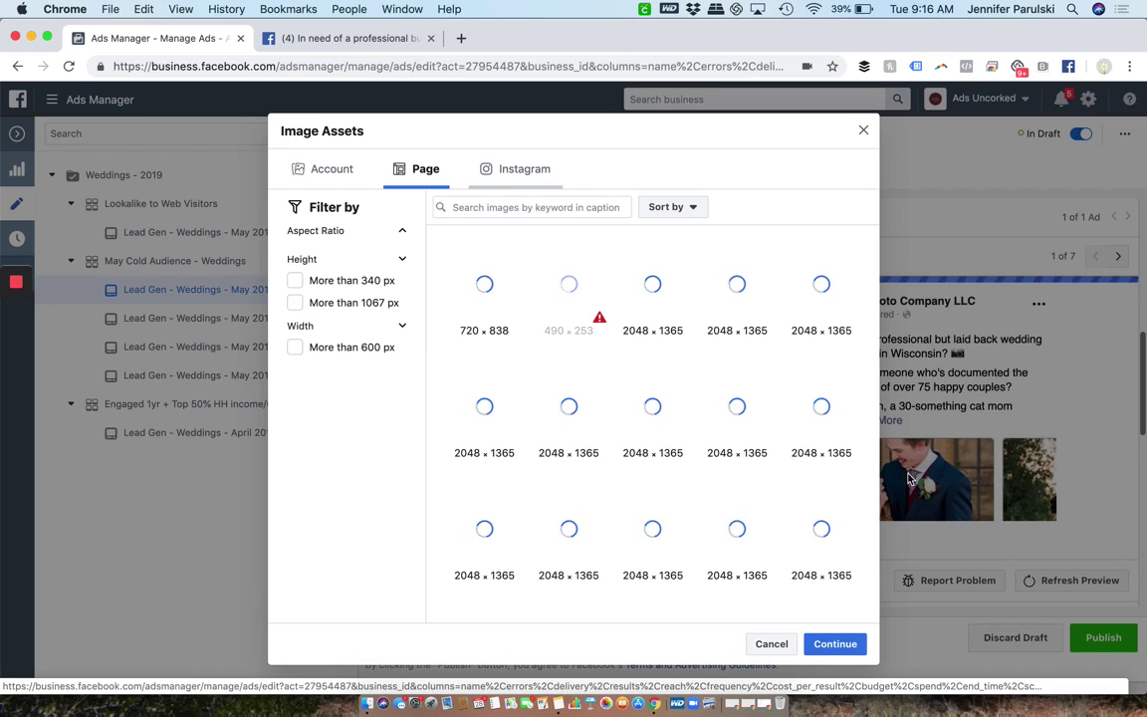
click(514, 177)
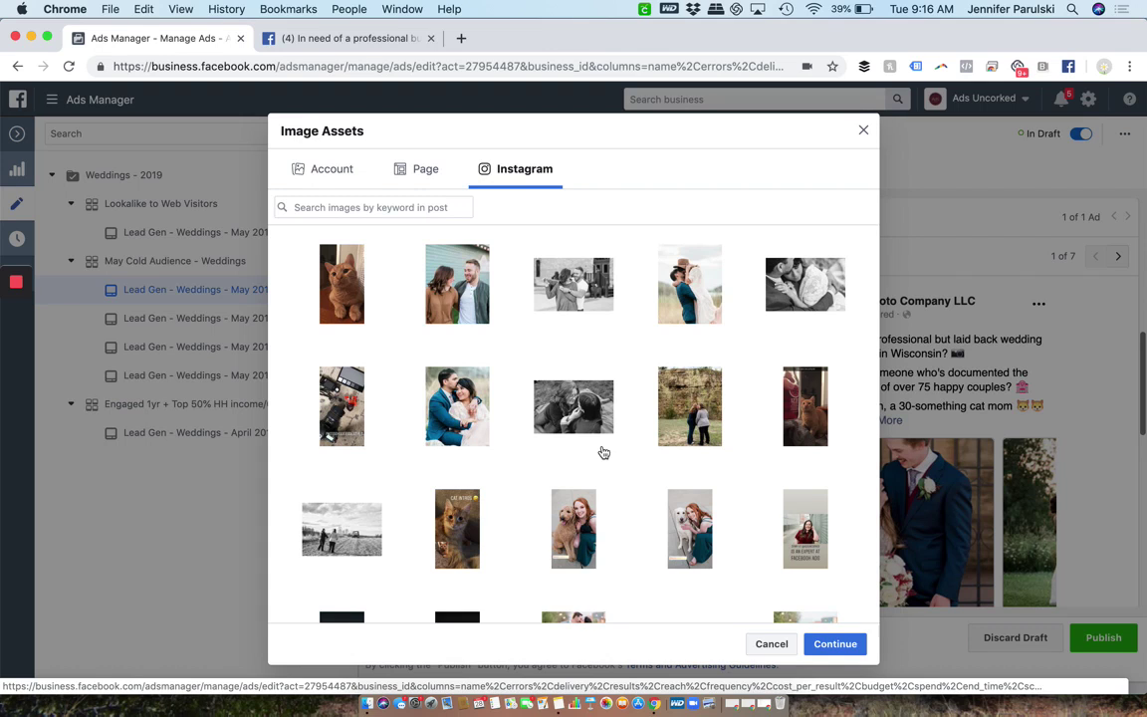
scroll(603, 453, down, 3)
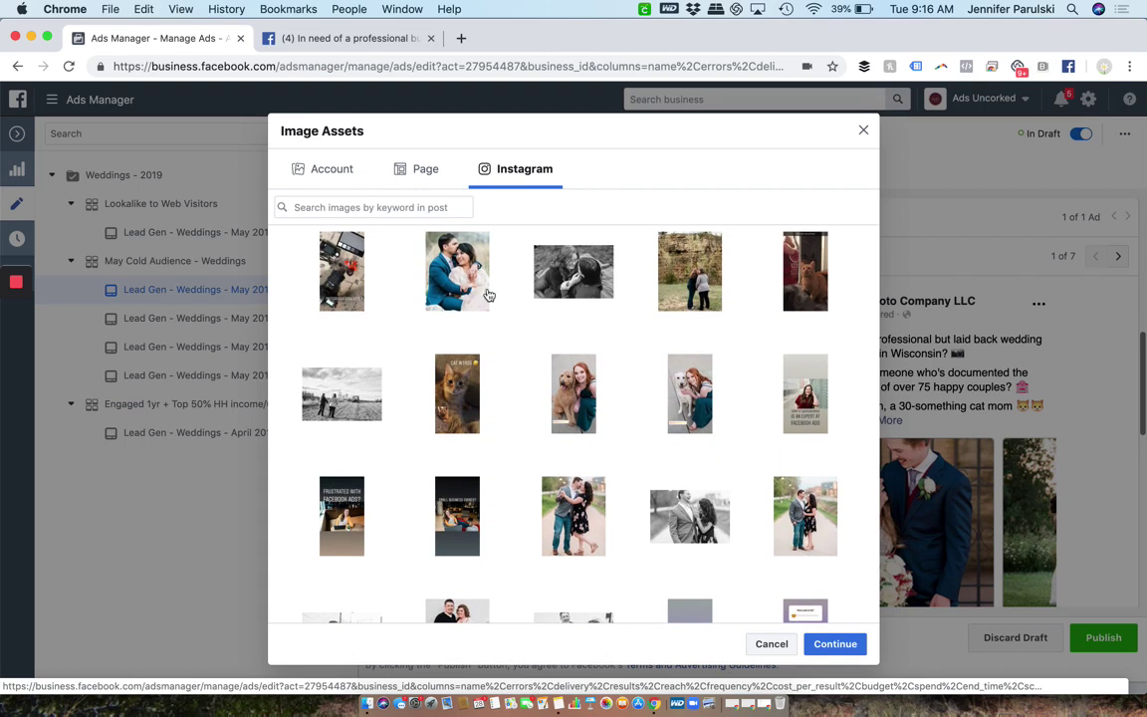
scroll(731, 499, down, 5)
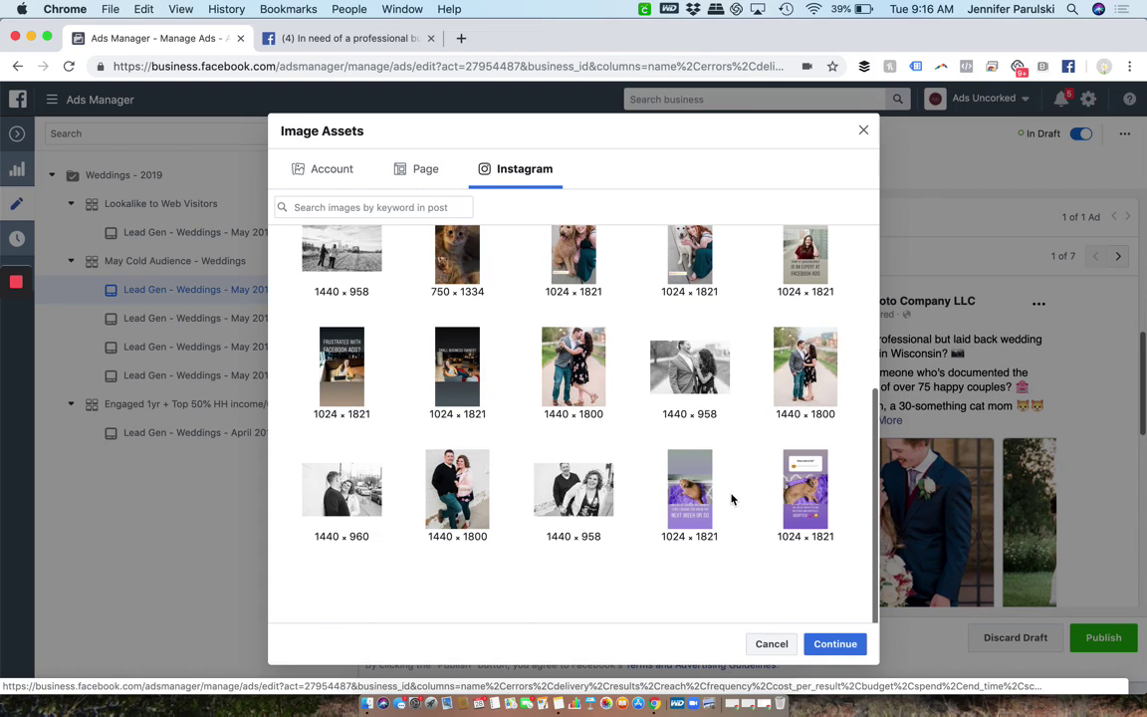
scroll(732, 499, down, 4)
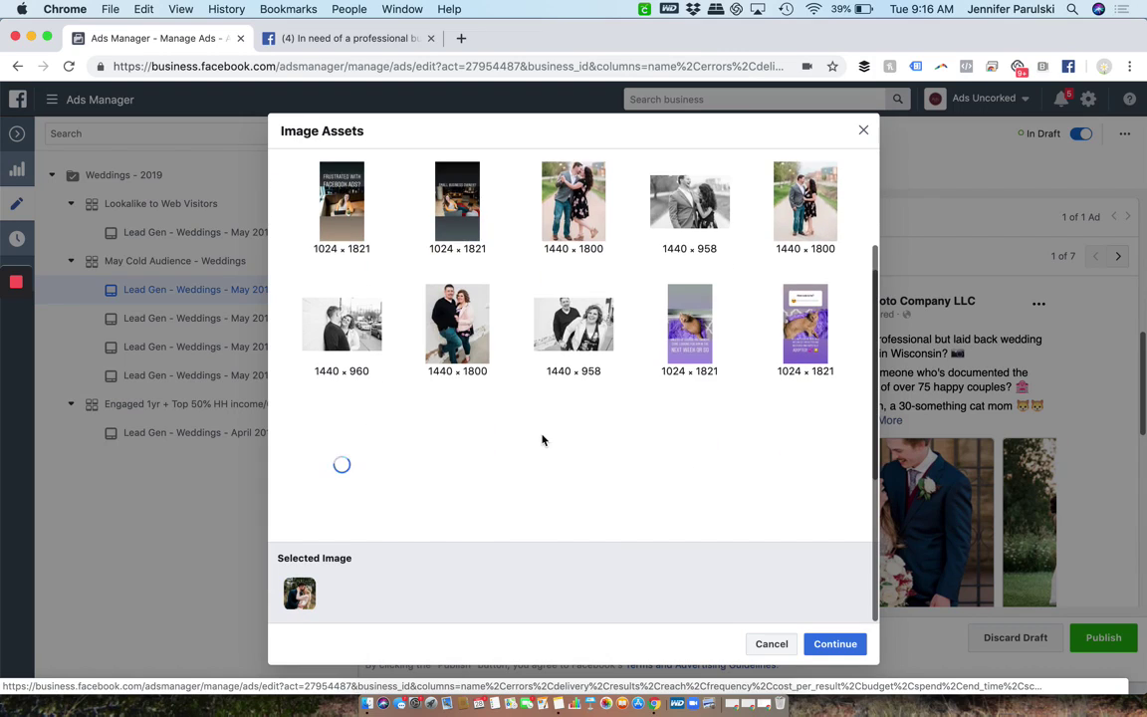
scroll(543, 439, up, 5)
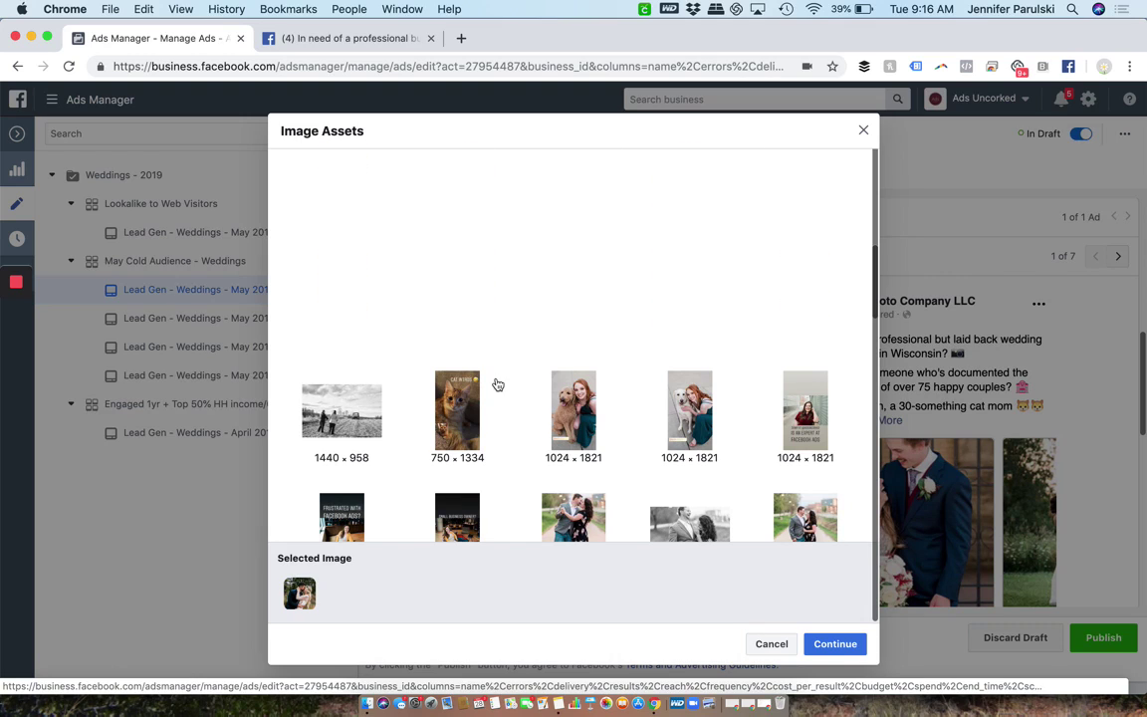
scroll(501, 381, up, 4)
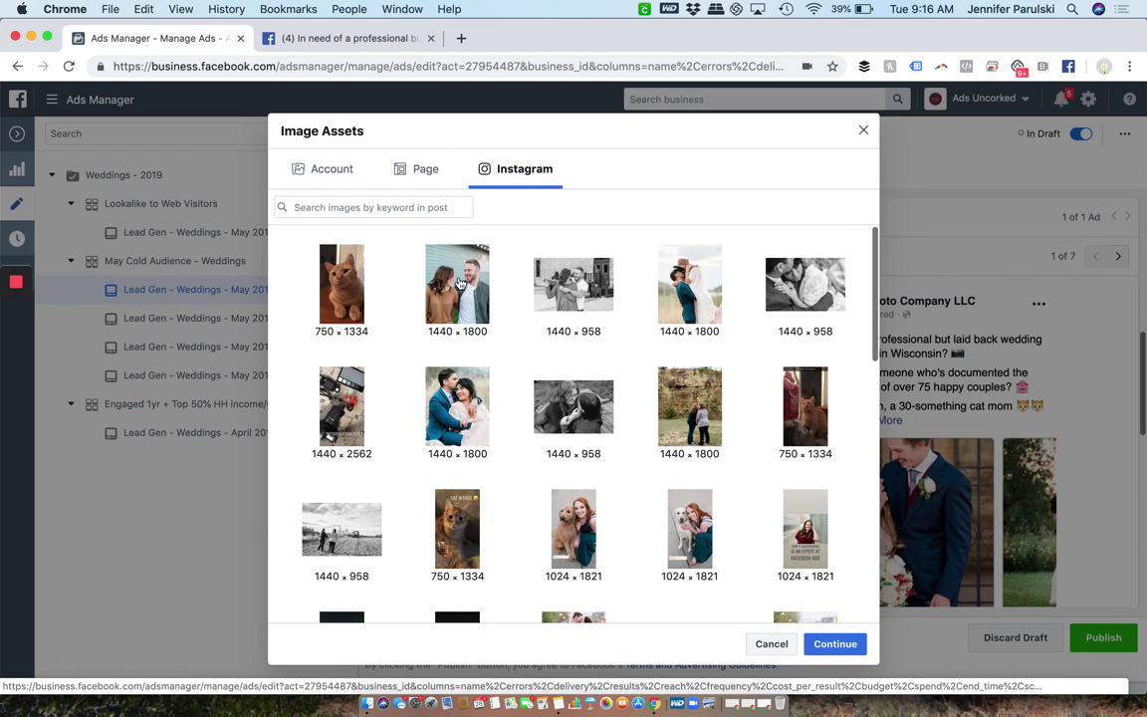
- Change the third carousel card's image to the 2047 × 1365 Facebook Page photo of the couple sitting outdoors on the grass
click(425, 167)
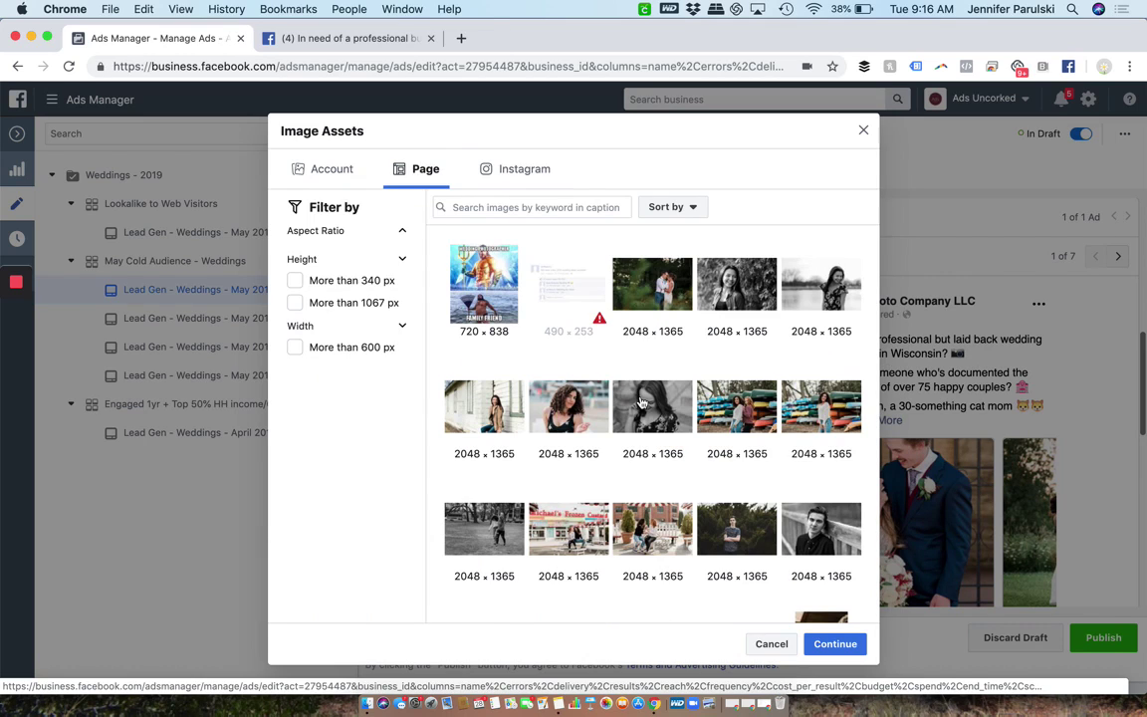
scroll(642, 401, down, 5)
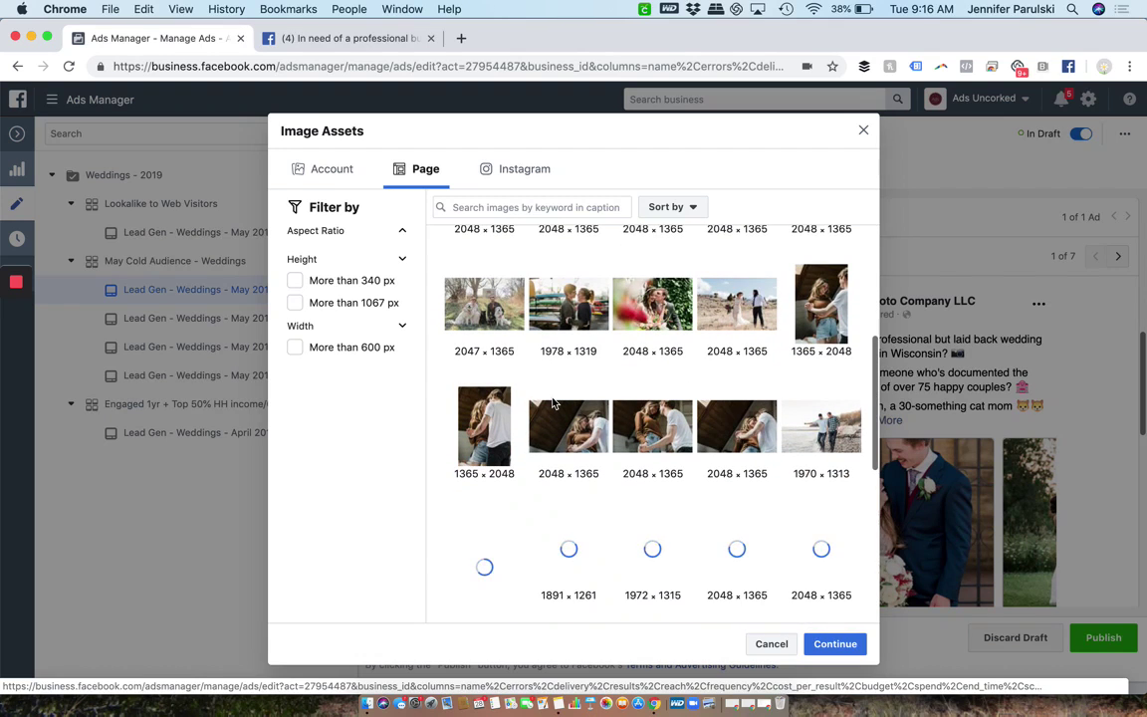
click(484, 321)
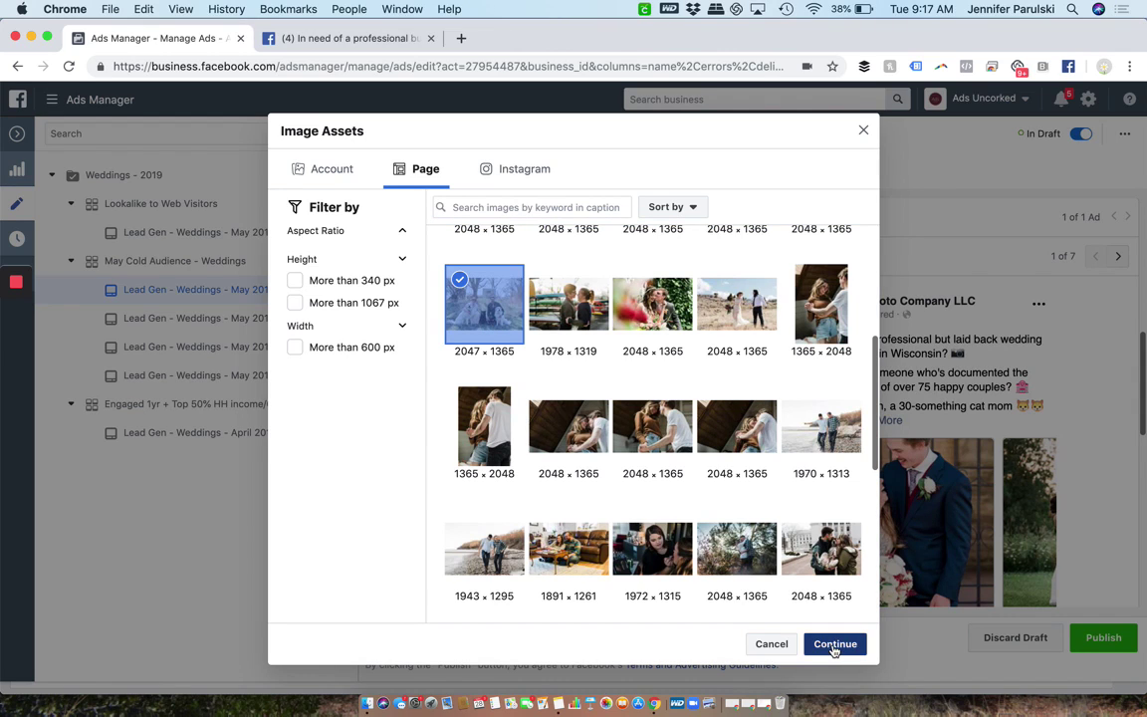
click(835, 644)
- Change the fourth carousel card's image to the account photo of the dark-suited groom embracing the blonde bride in front of trees
click(492, 303)
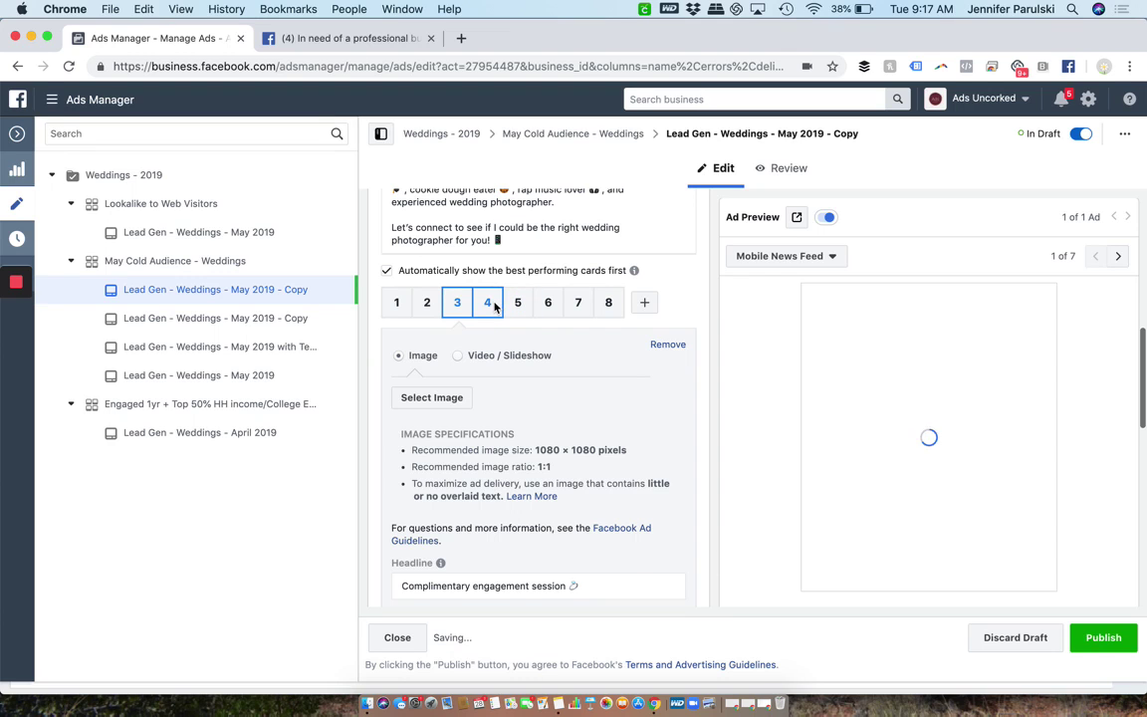
click(624, 449)
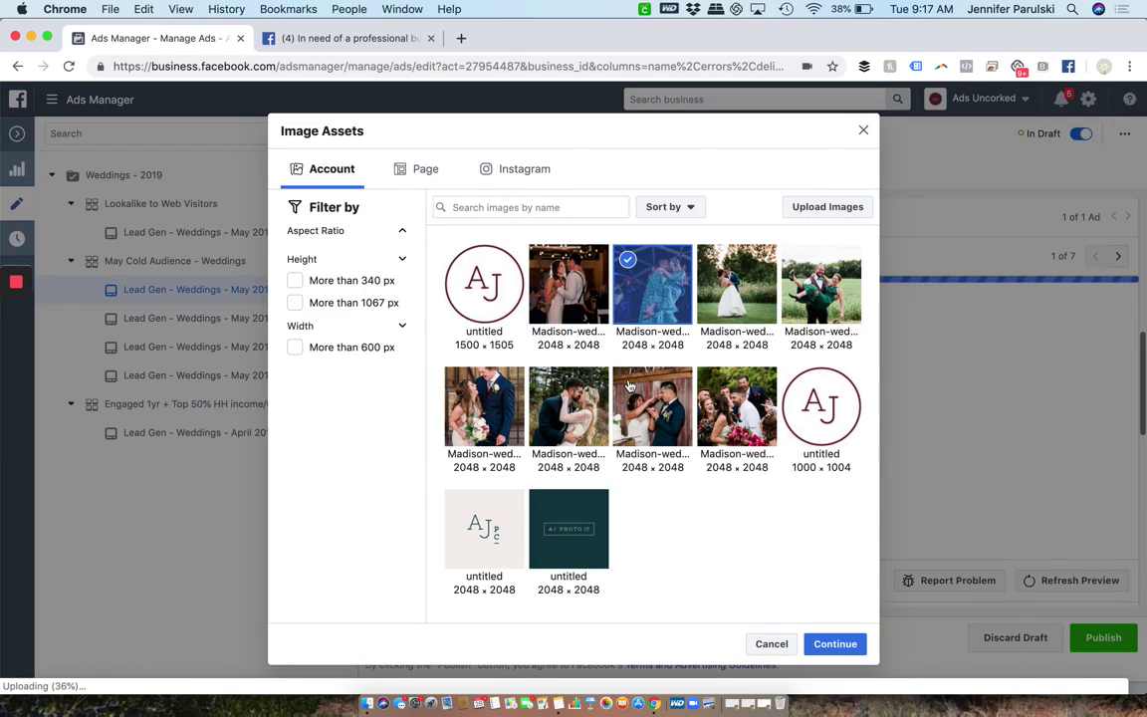
click(629, 265)
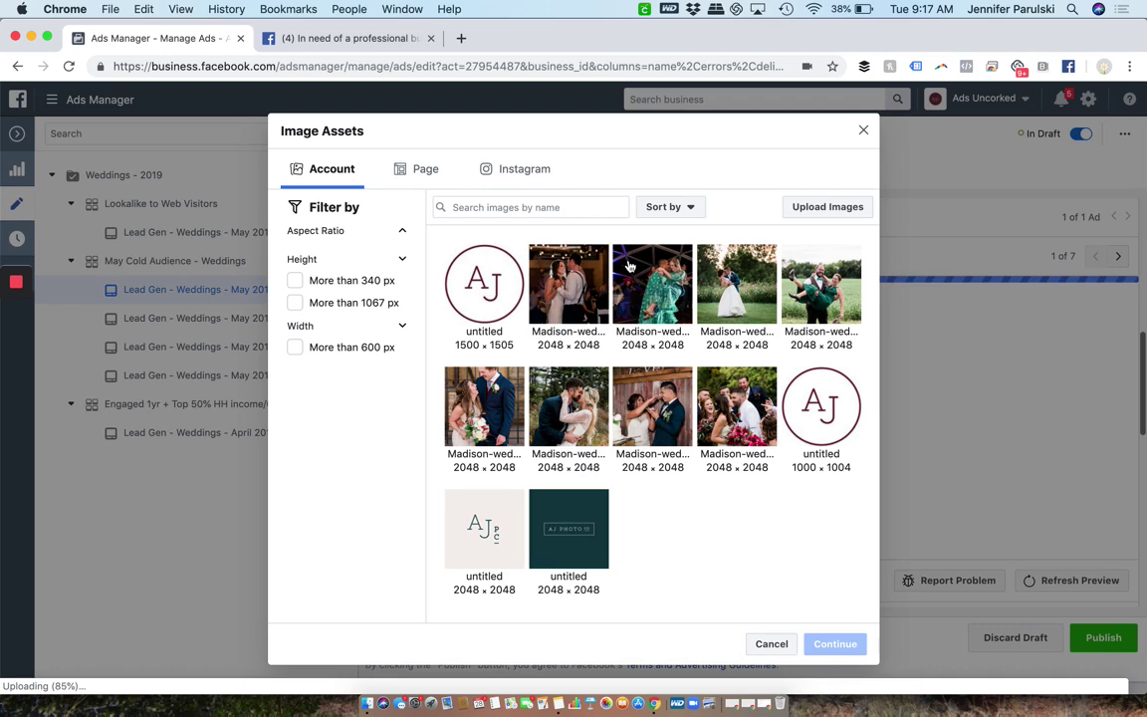
click(585, 414)
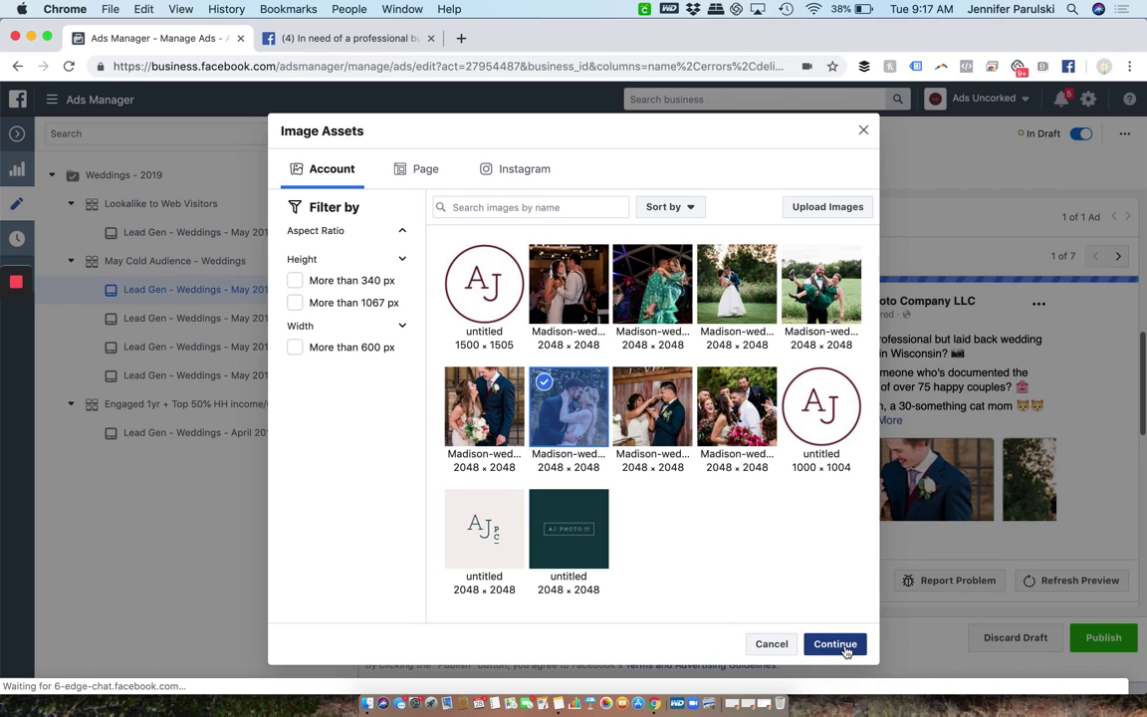
click(835, 644)
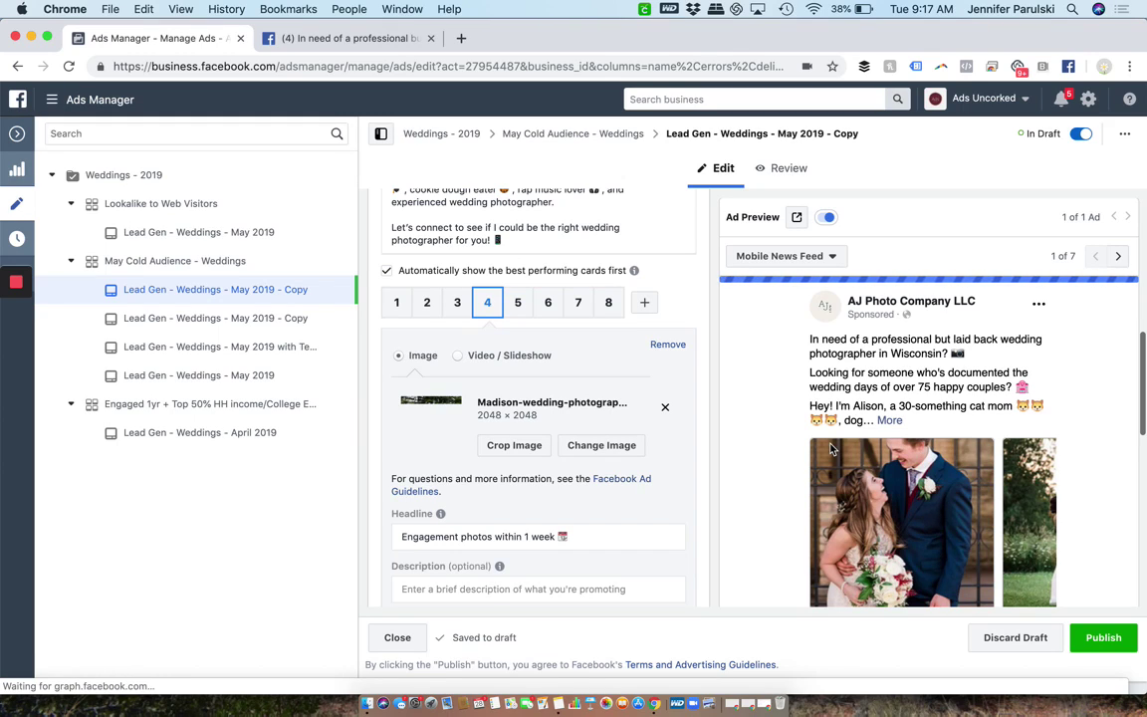
- Check the carousel in the Mobile News Feed preview, and publish the duplicated ad with its new photos
scroll(831, 449, down, 2)
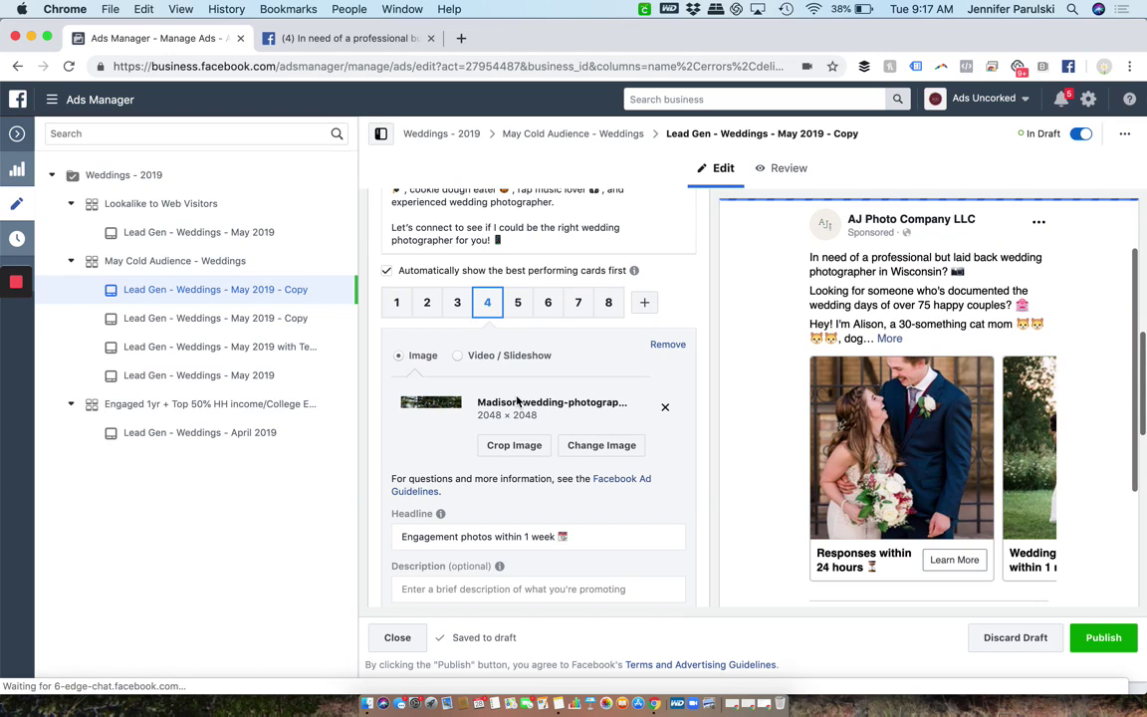
scroll(828, 509, down, 2)
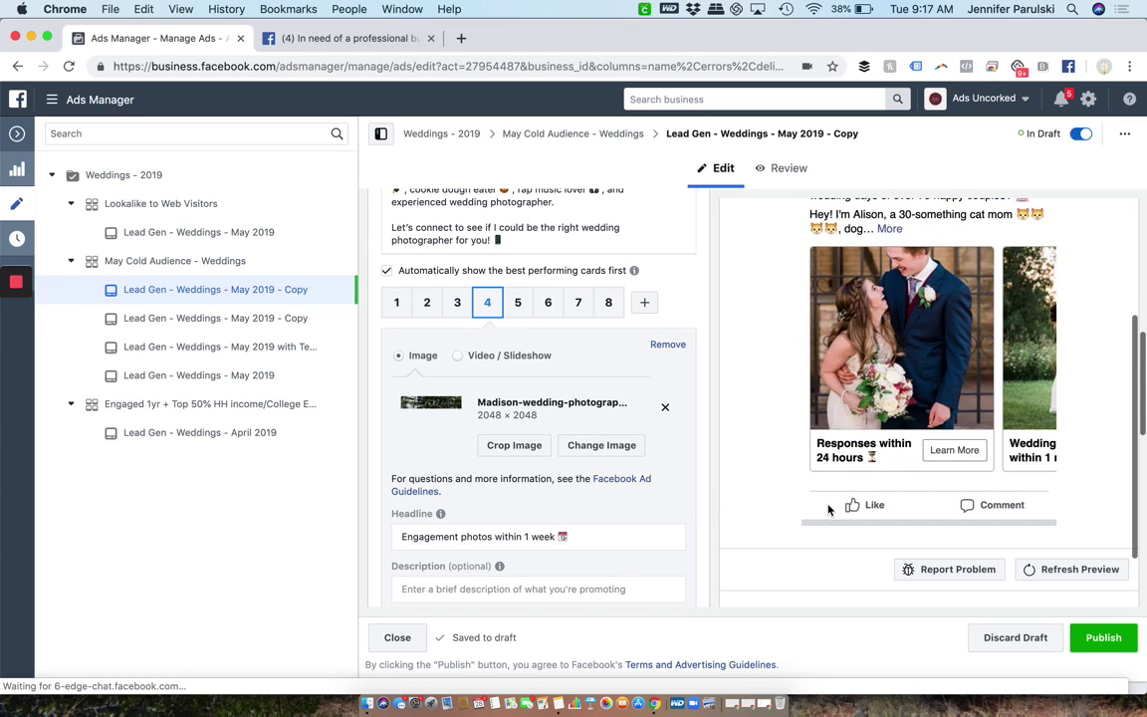
scroll(828, 510, up, 4)
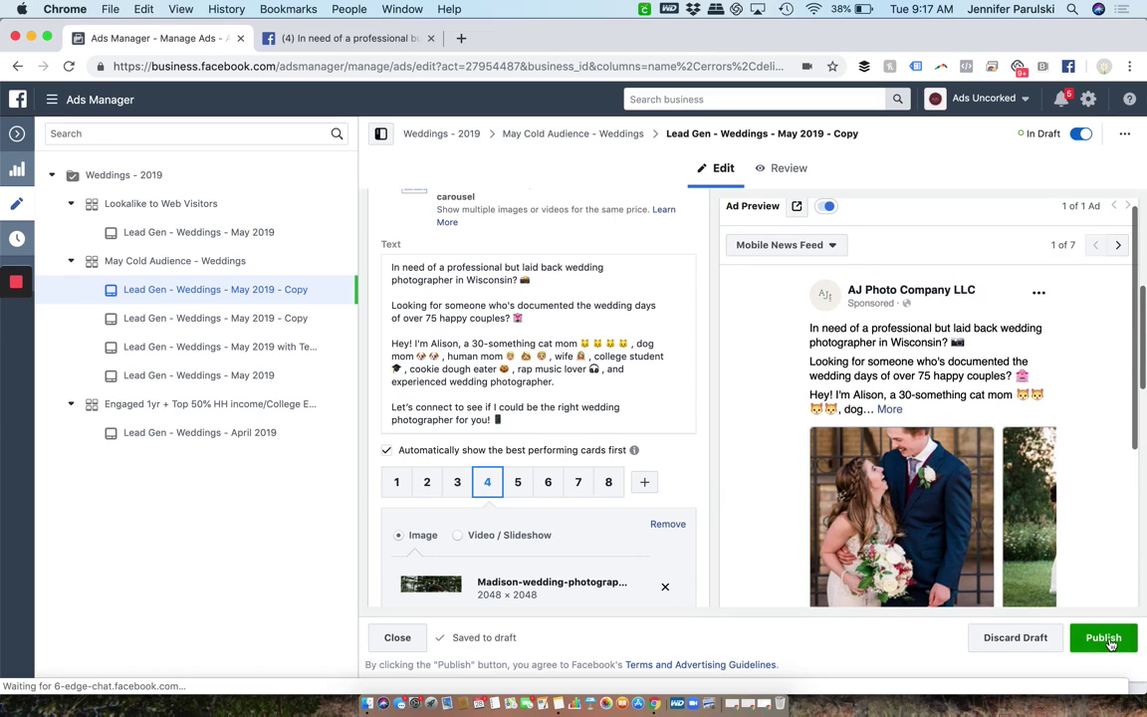
click(1111, 644)
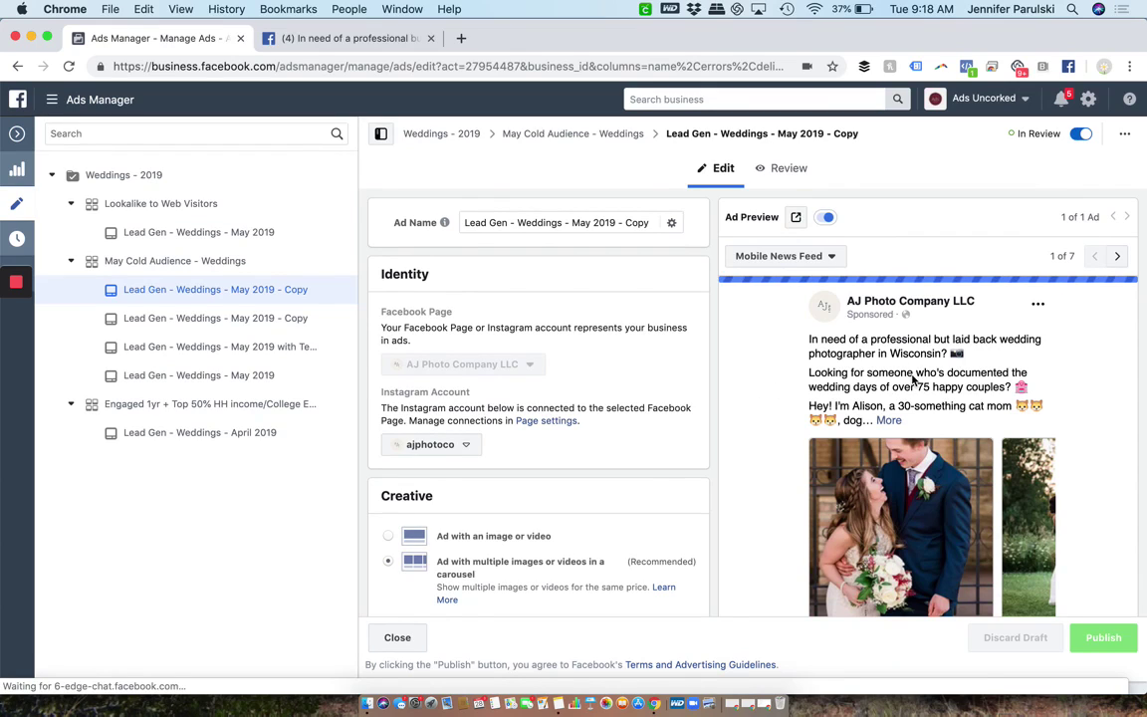
- Look over the published ad's fourth card, leave the ad editor, and open the list of ad sets
scroll(713, 479, down, 10)
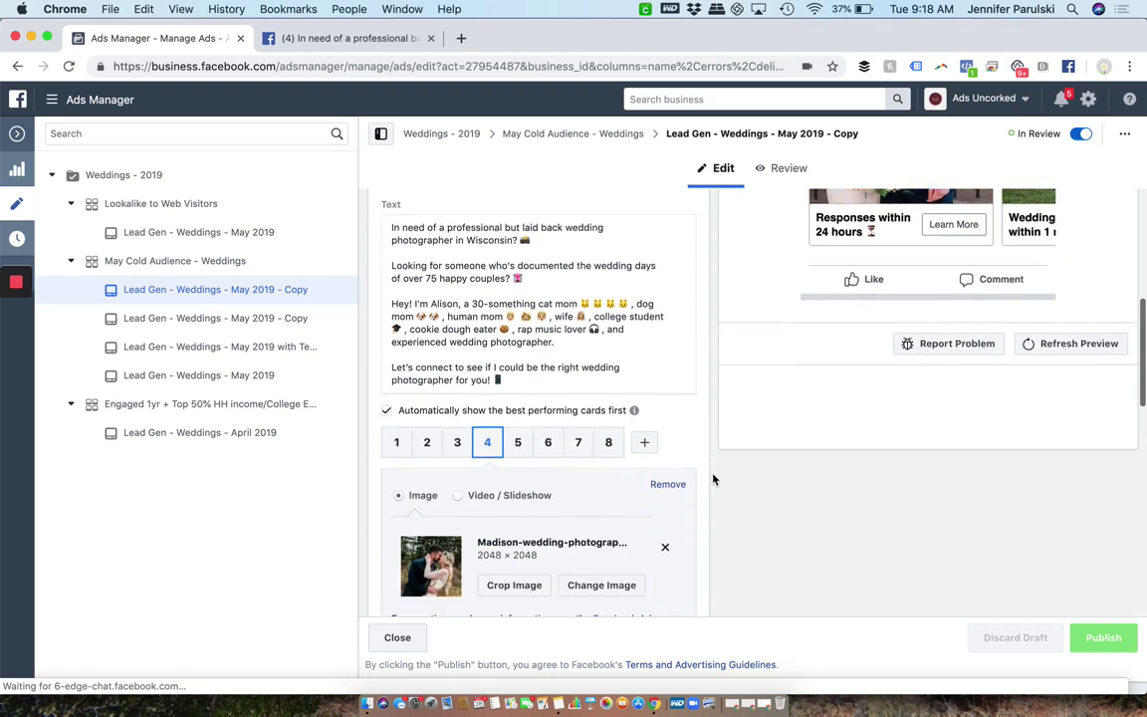
scroll(713, 479, down, 5)
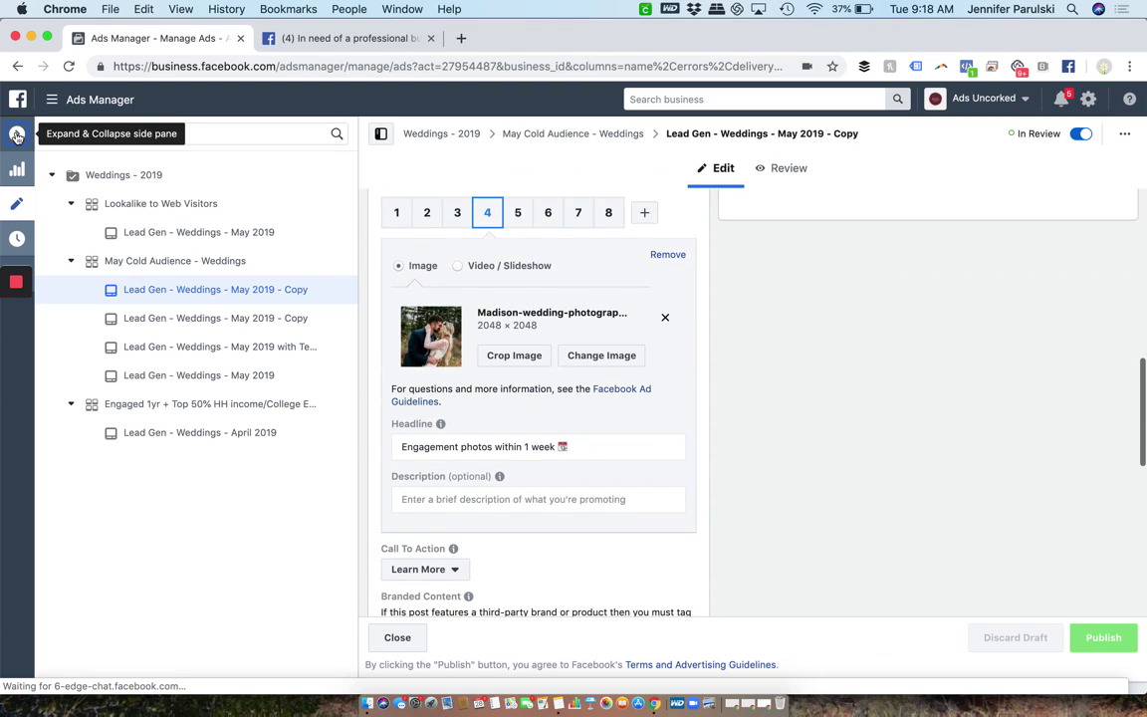
click(17, 137)
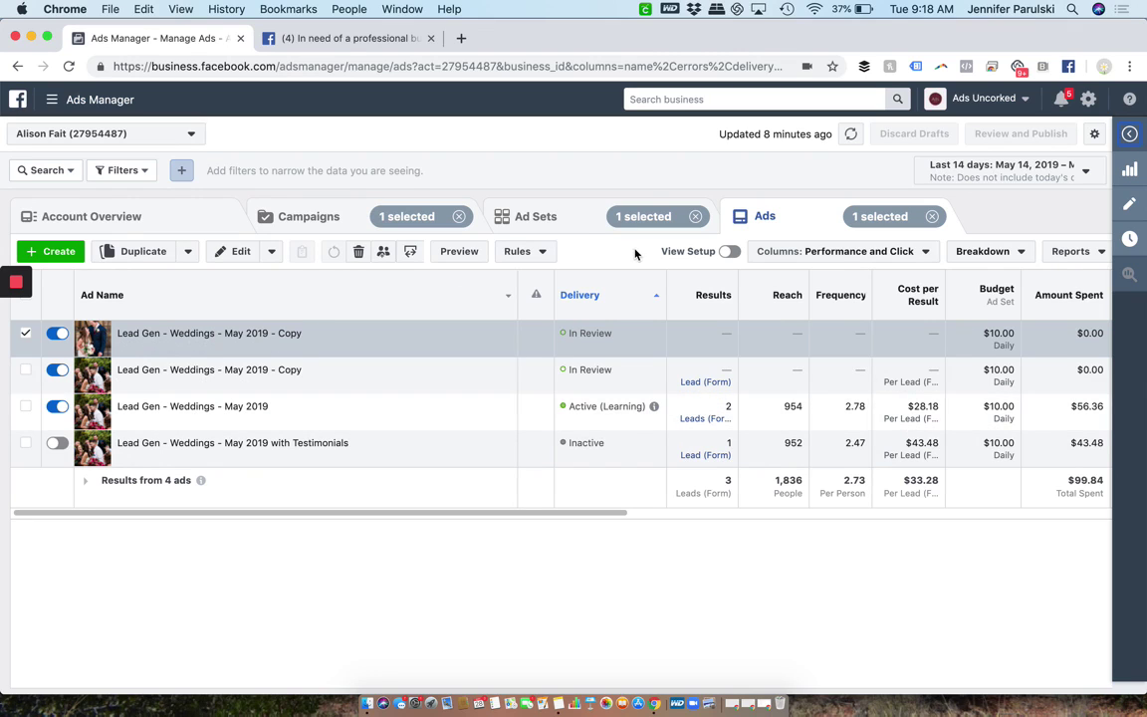
click(559, 221)
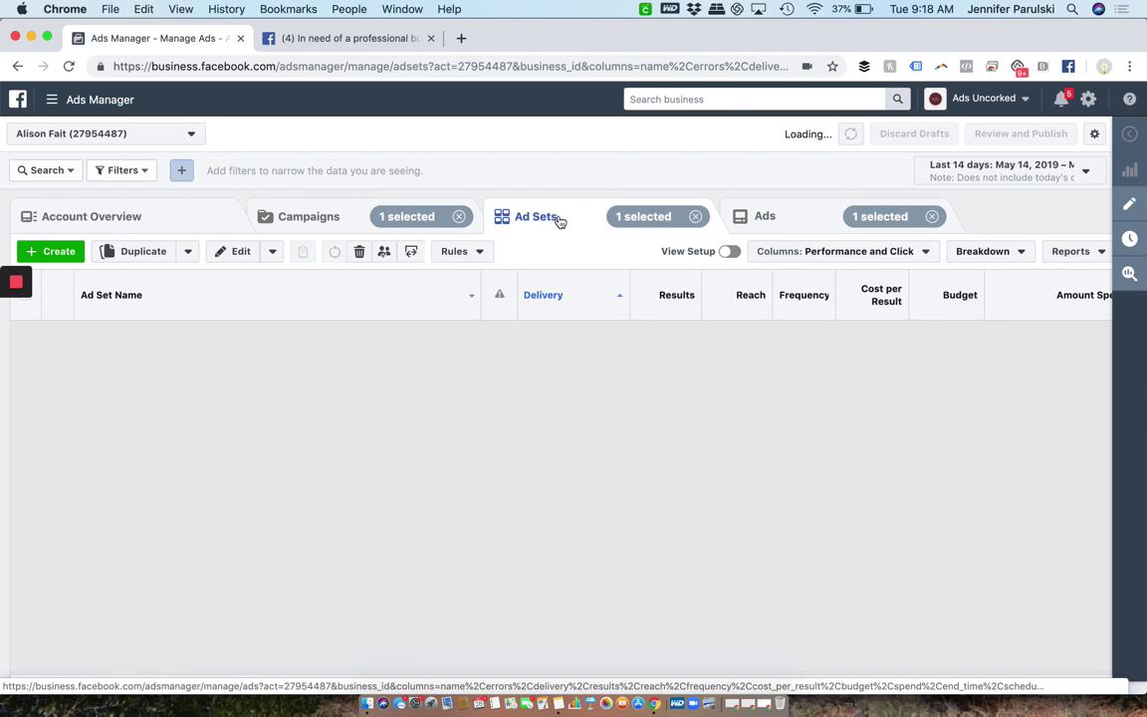